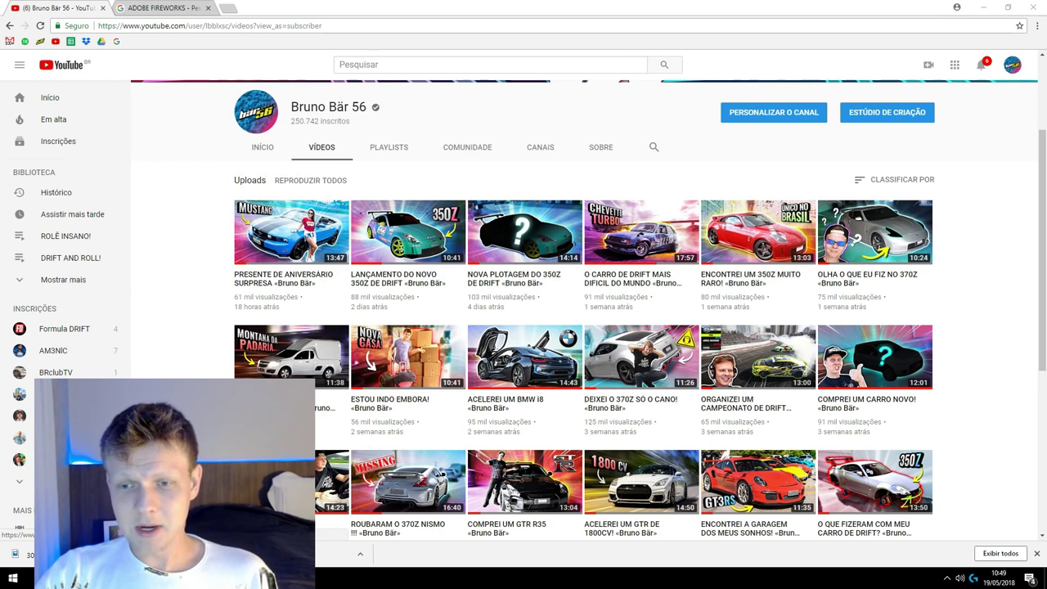
Scroll the YouTube Videos page, then switch to the 'ADOBE FIREWORKS' Google results tab
{"action": "scroll", "coordinate": [566, 310], "scroll_direction": "down", "scroll_amount": 1}
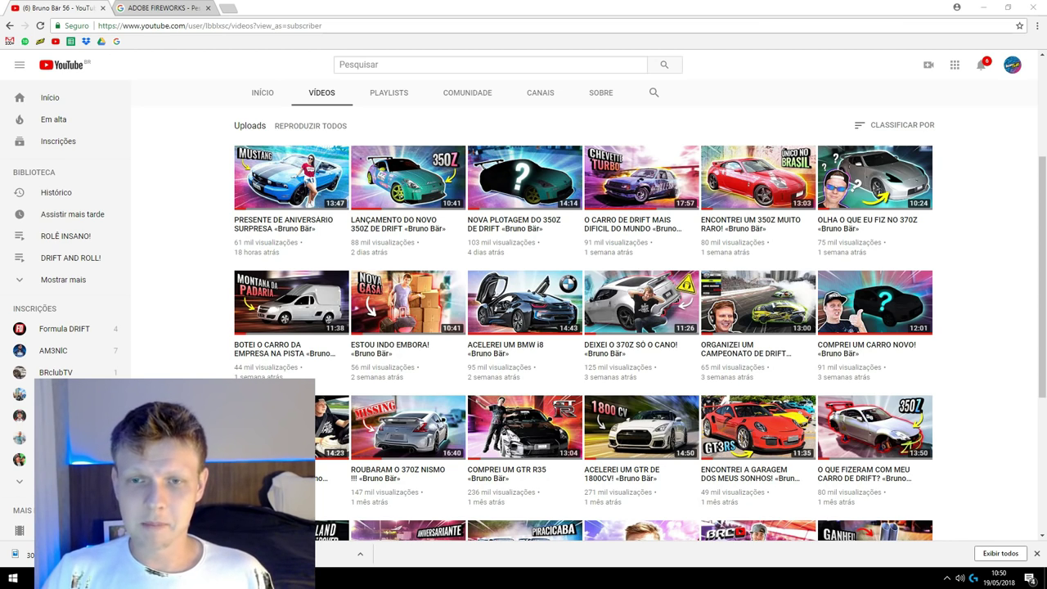
{"action": "key", "text": "ctrl+Tab"}
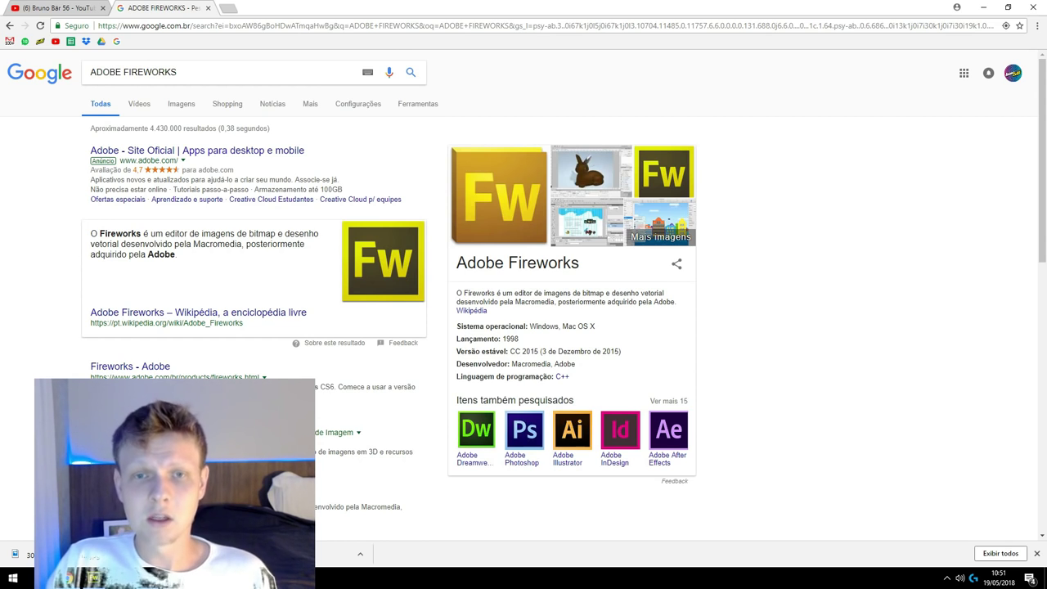
Open a new browser tab, then return to Fireworks showing THUMBNAIL.jpg
{"action": "key", "text": "ctrl+t"}
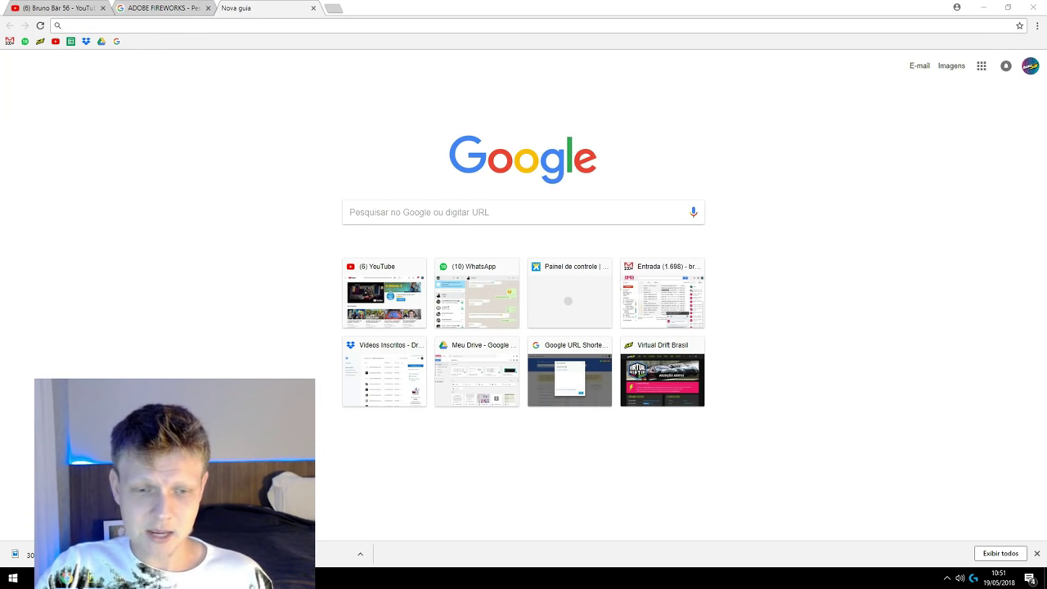
{"action": "key", "text": "alt+Tab"}
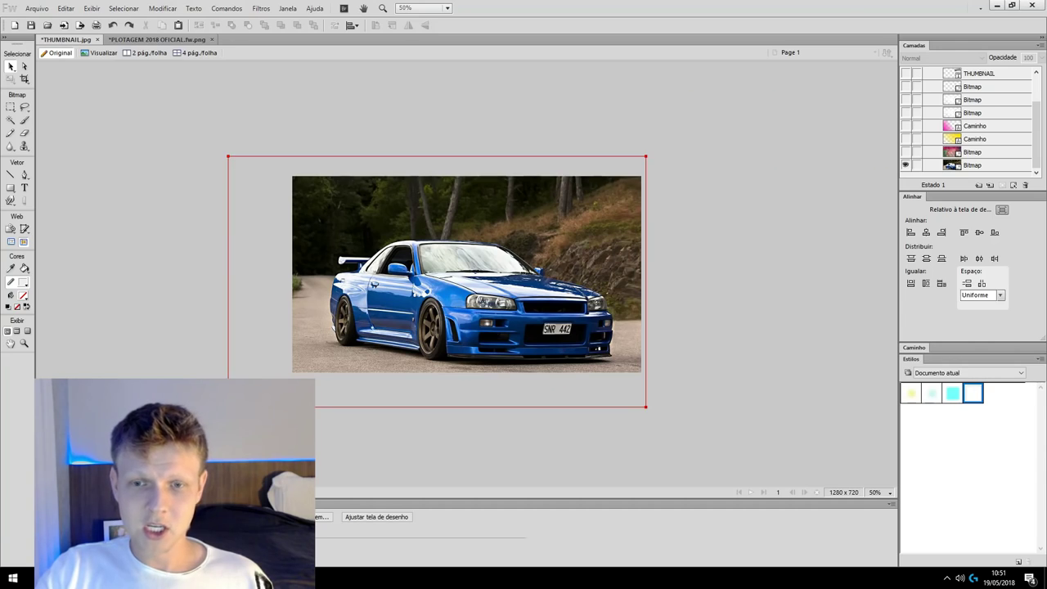
{"action": "key", "text": "ctrl+1"}
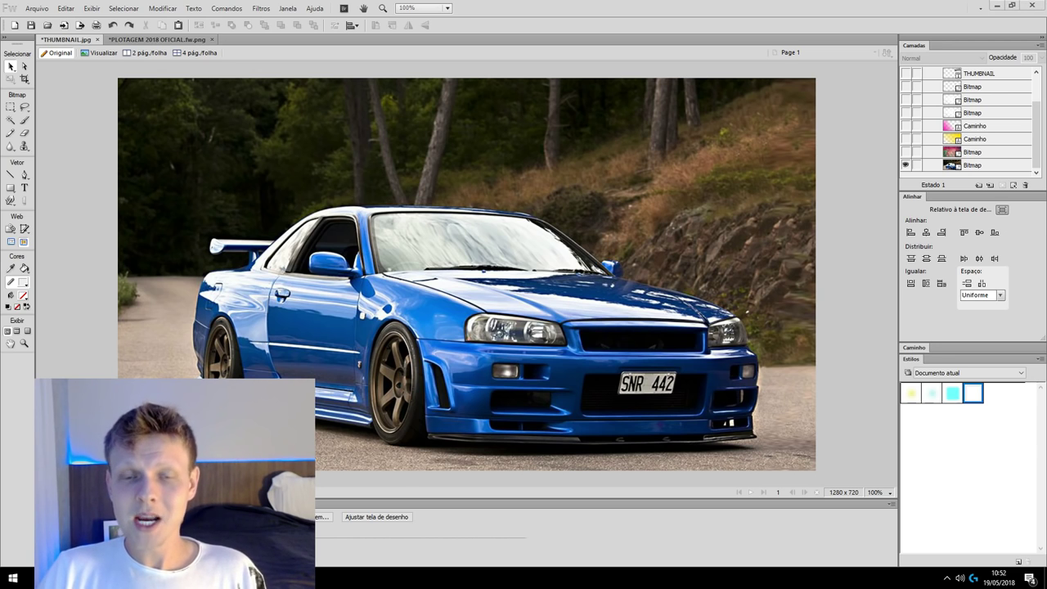
{"action": "key", "text": "ctrl+minus"}
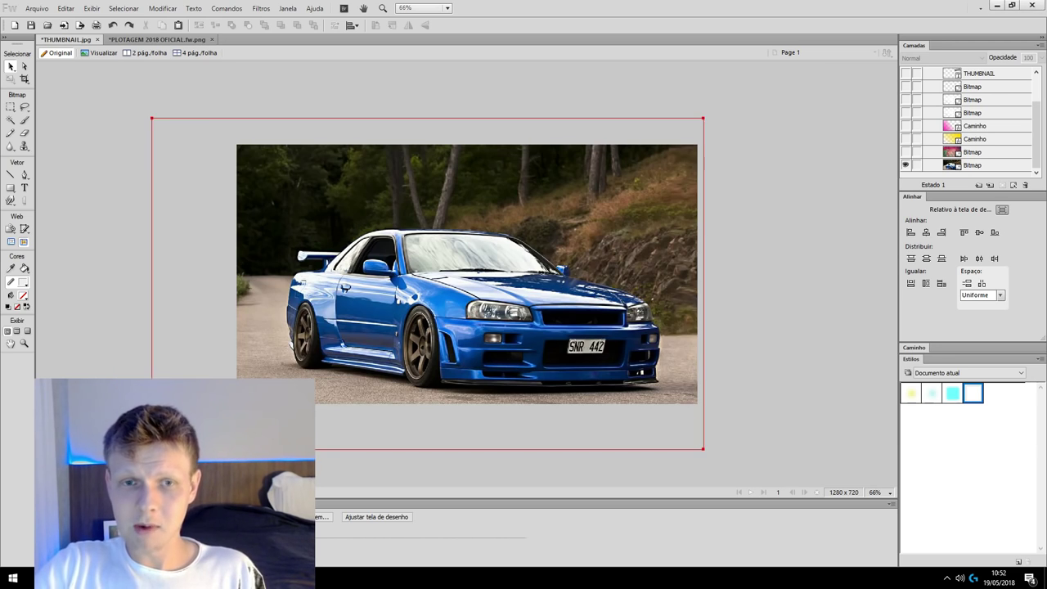
Nudge the car photo slightly down, then draw and undo a trial rectangle over it
{"action": "left_click", "coordinate": [466, 274]}
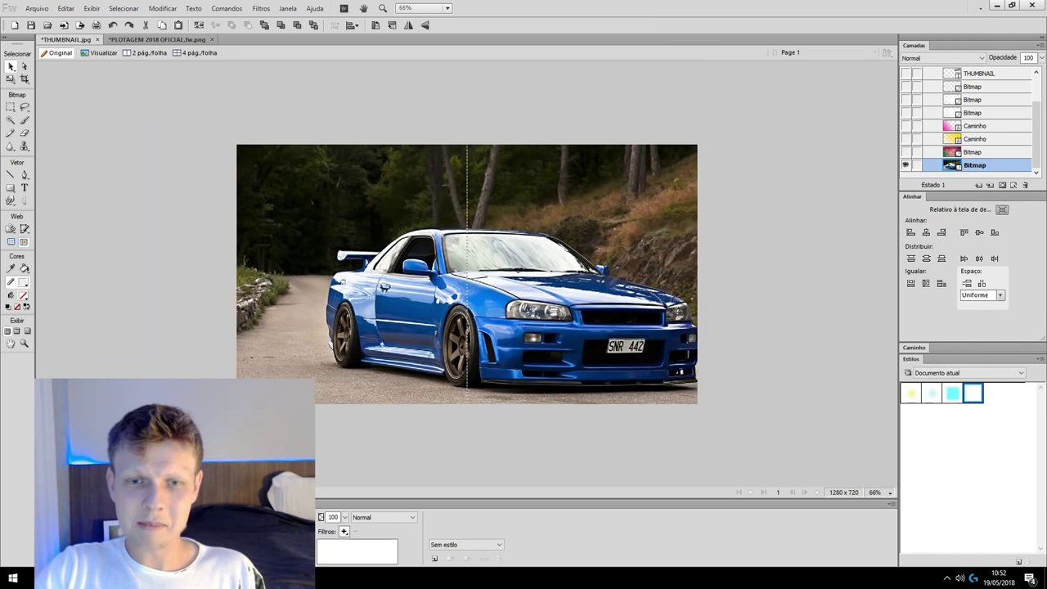
{"action": "left_click_drag", "start_coordinate": [466, 274], "coordinate": [465, 289]}
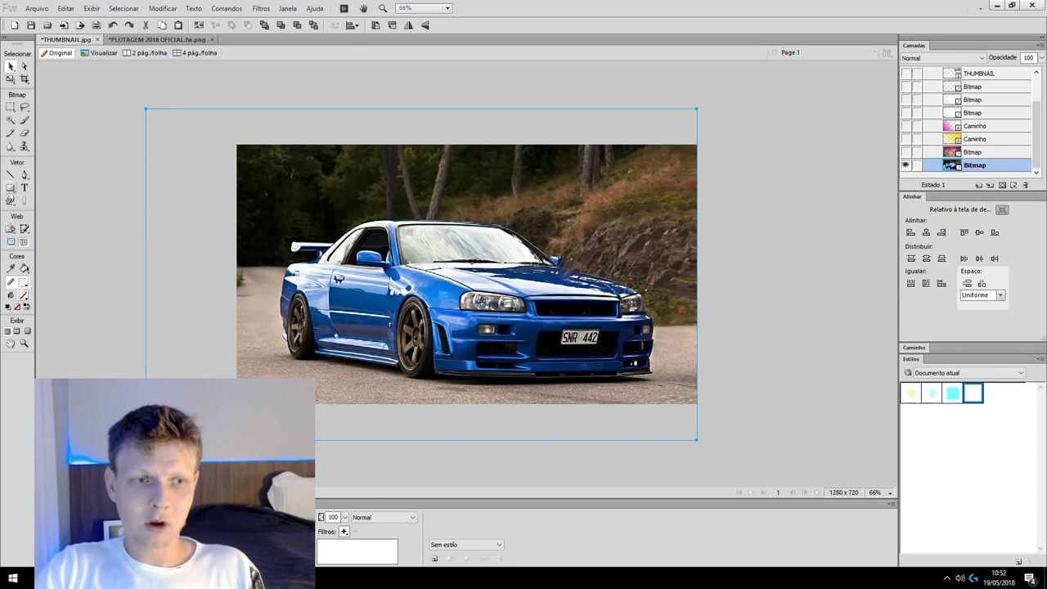
{"action": "key", "text": "u"}
{"action": "left_click_drag", "start_coordinate": [239, 148], "coordinate": [686, 398]}
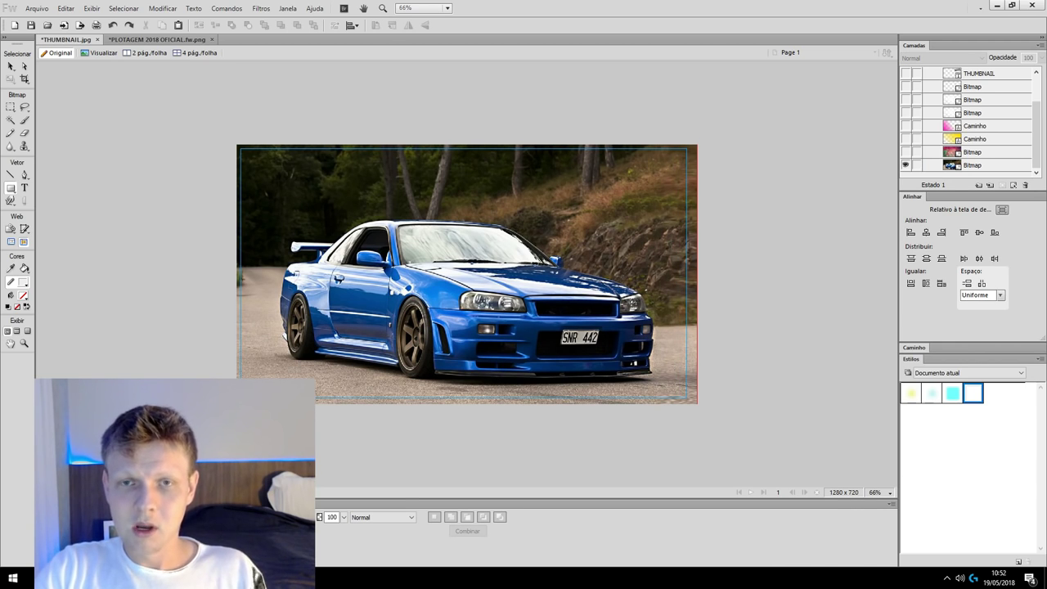
{"action": "left_click_drag", "start_coordinate": [685, 398], "coordinate": [686, 399]}
{"action": "key", "text": "ctrl+z"}
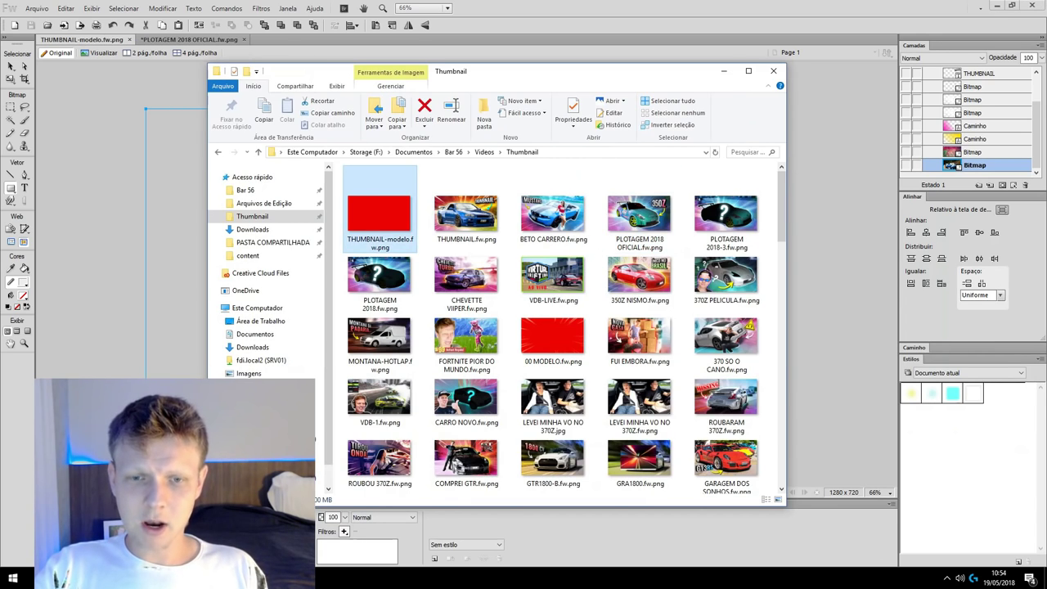
{"action": "mouse_move", "coordinate": [379, 214]}
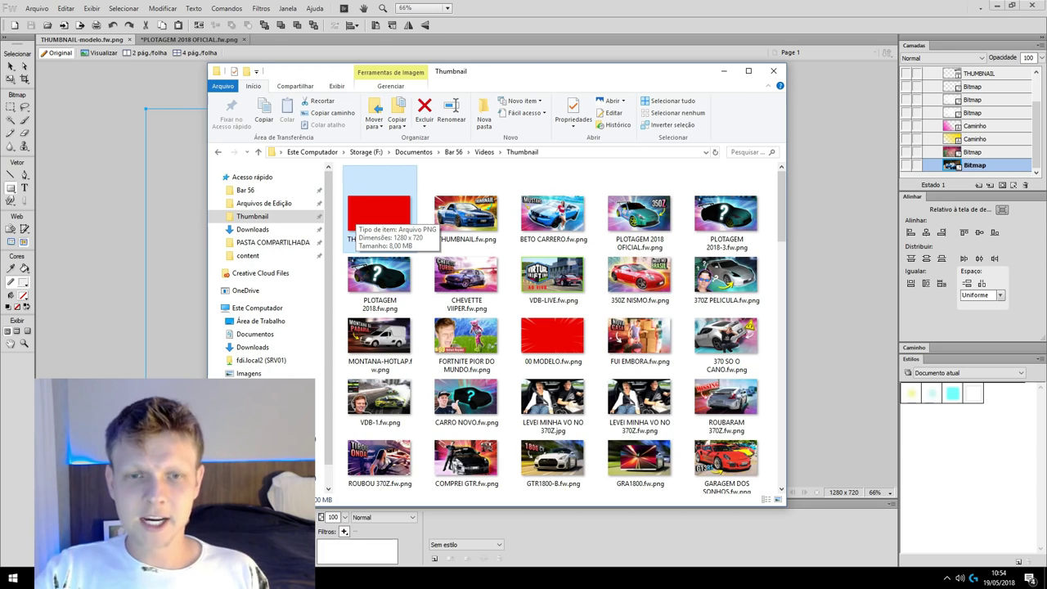
Open THUMBNAIL-modelo.fw.png from the Thumbnail folder in Fireworks
{"action": "double_click", "coordinate": [353, 219]}
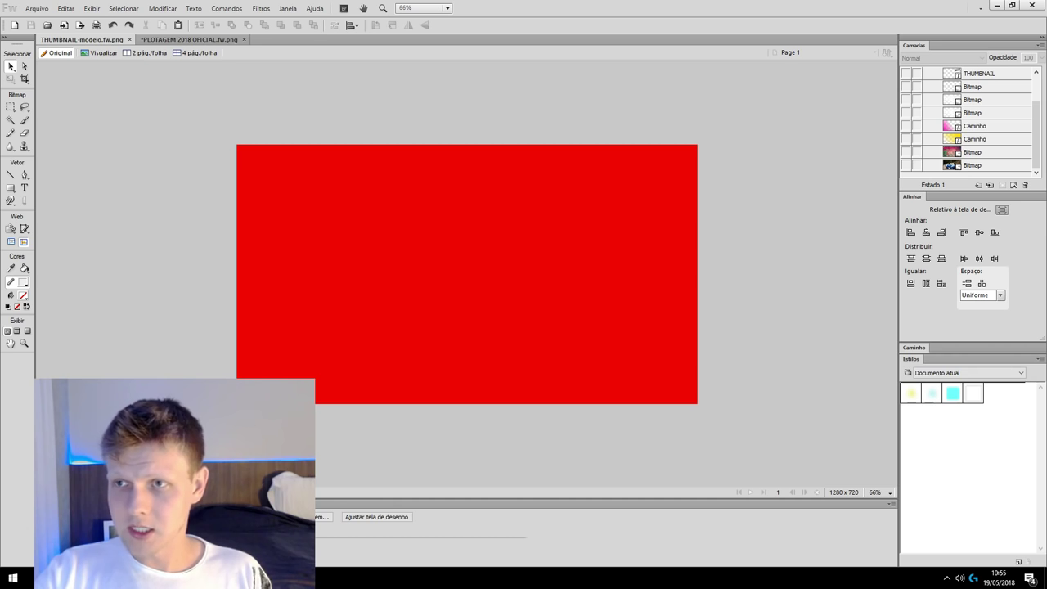
Show the Caminho panel and make the bottom Bitmap car layer visible
{"action": "left_click", "coordinate": [287, 8]}
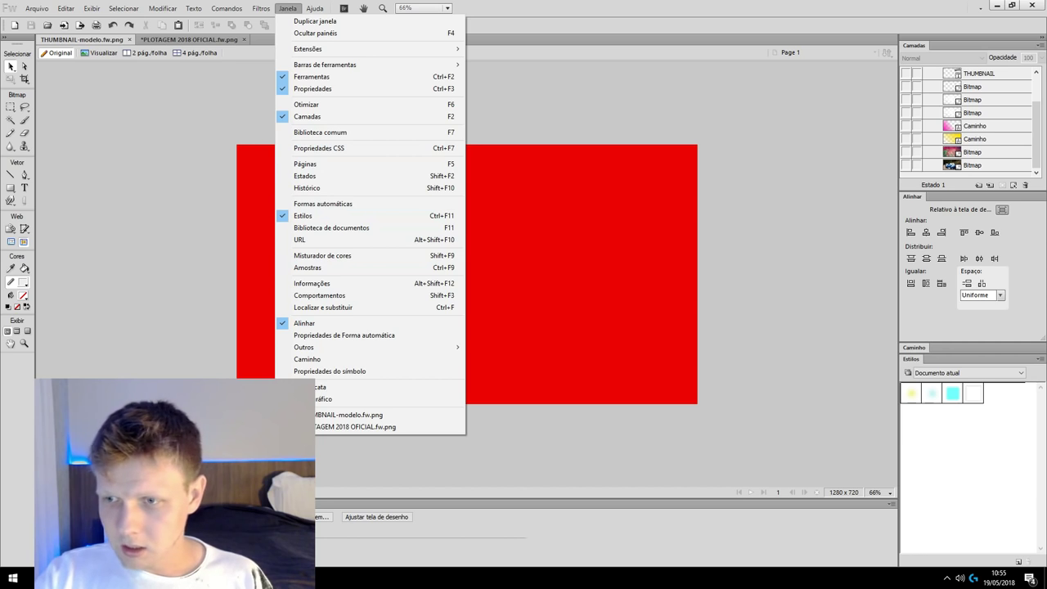
{"action": "left_click", "coordinate": [307, 359]}
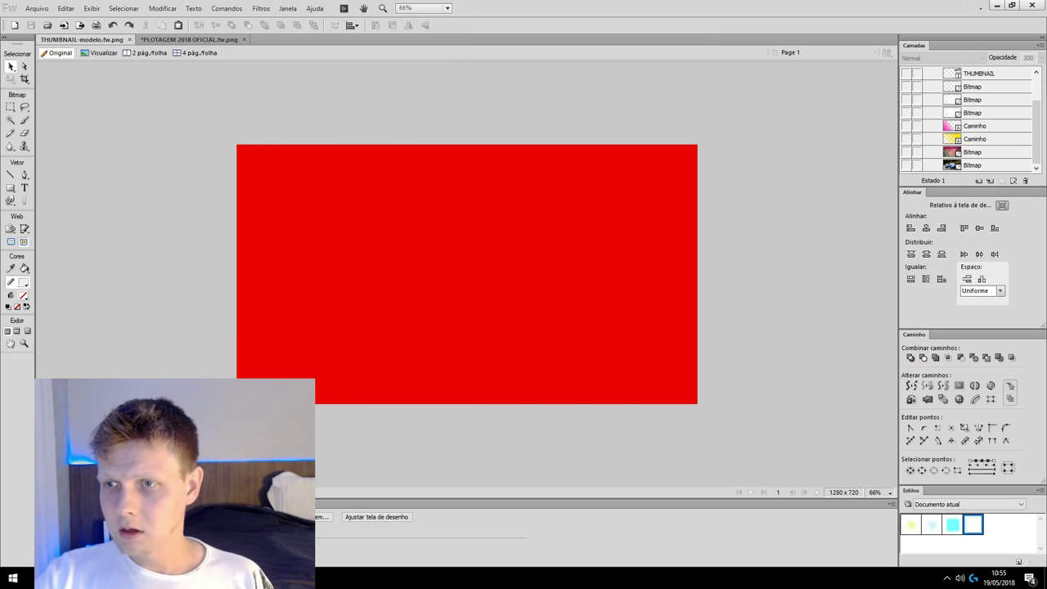
{"action": "scroll", "coordinate": [965, 119], "scroll_direction": "up", "scroll_amount": 2}
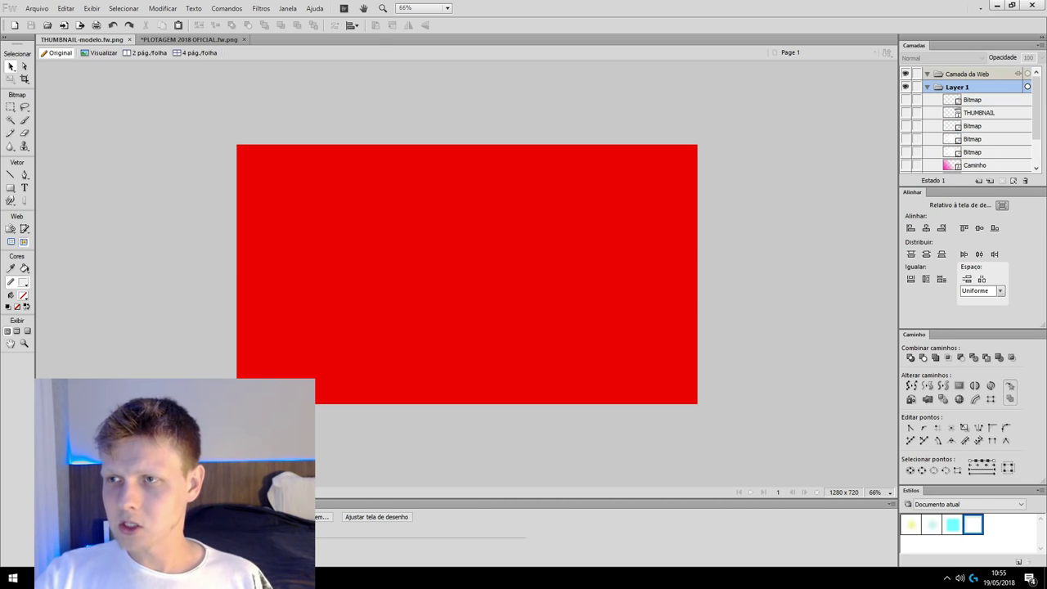
{"action": "scroll", "coordinate": [965, 118], "scroll_direction": "down", "scroll_amount": 1}
{"action": "scroll", "coordinate": [966, 118], "scroll_direction": "down", "scroll_amount": 2}
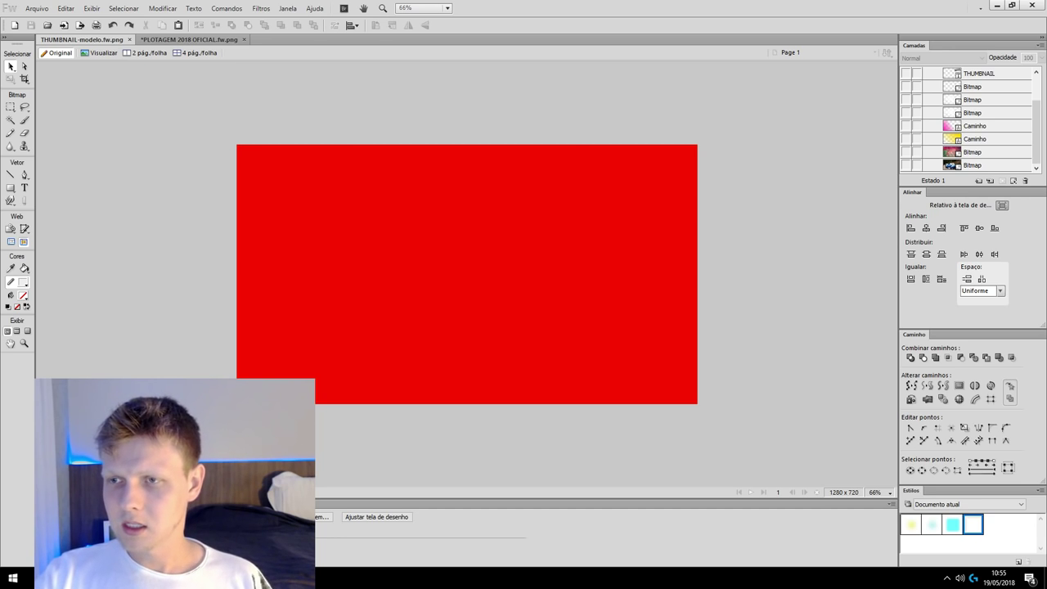
{"action": "left_click", "coordinate": [905, 165]}
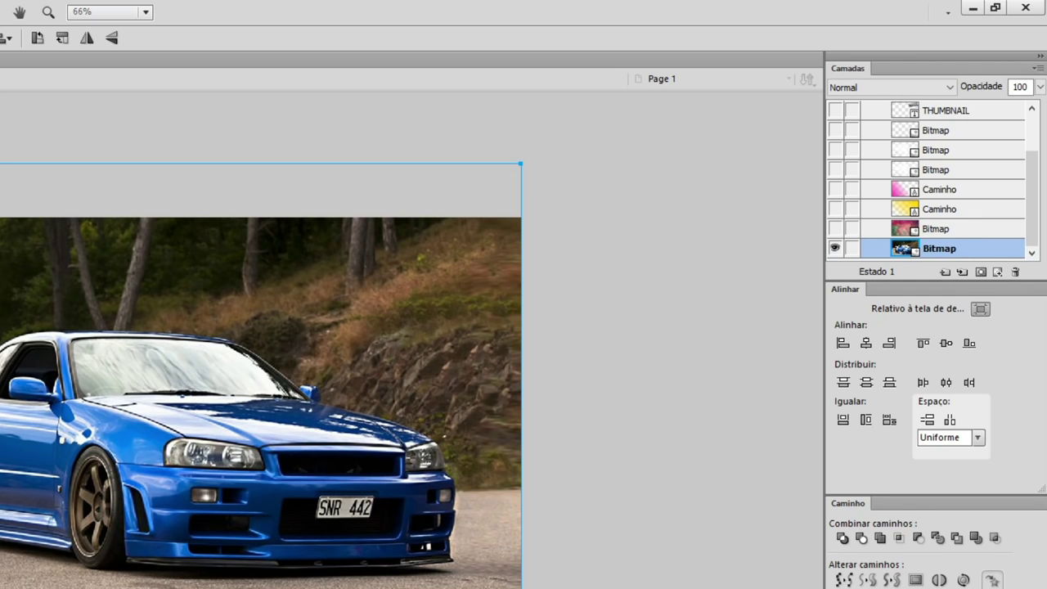
{"action": "left_click", "coordinate": [835, 228]}
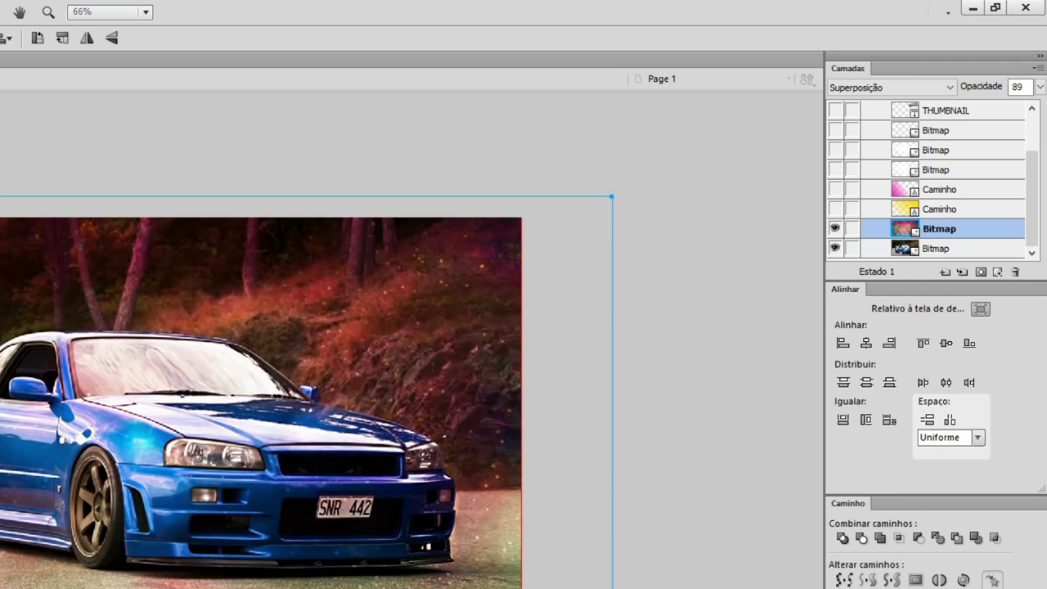
{"action": "left_click", "coordinate": [836, 228]}
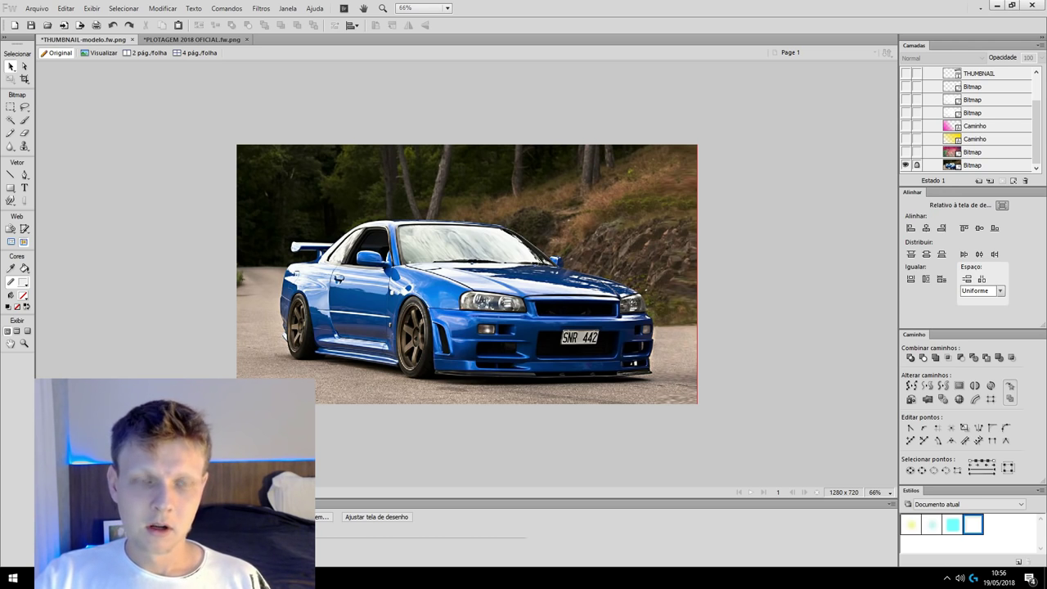
Select the car photo, nudge it right, and paste a circle outline over its front
{"action": "key", "text": "ctrl+a"}
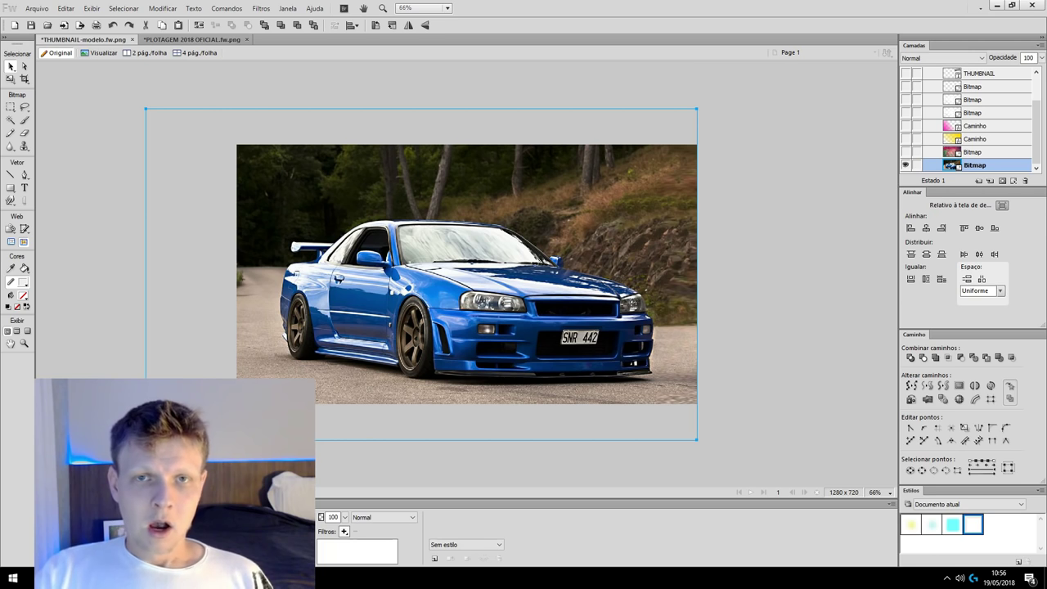
{"action": "key", "text": "ctrl+d"}
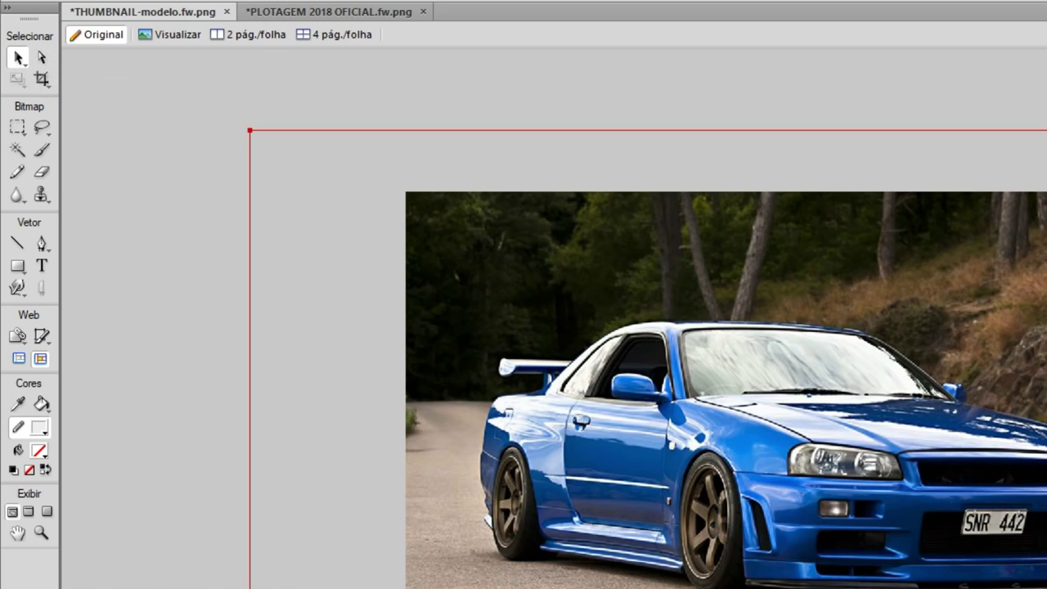
{"action": "left_click", "coordinate": [328, 164]}
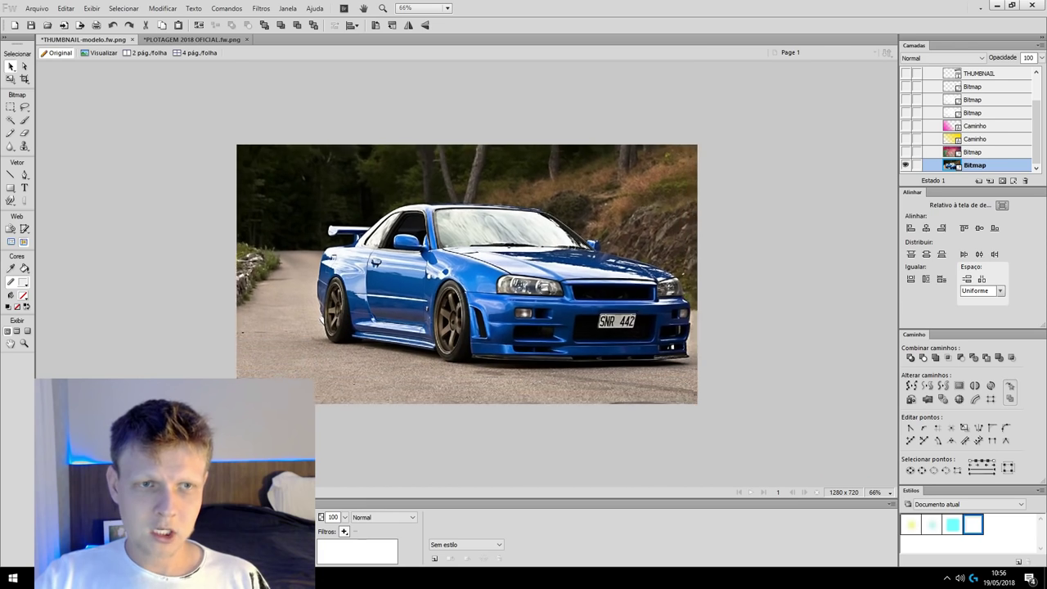
{"action": "key", "text": "Right"}
{"action": "key", "text": "Right"}
{"action": "key", "text": "Right"}
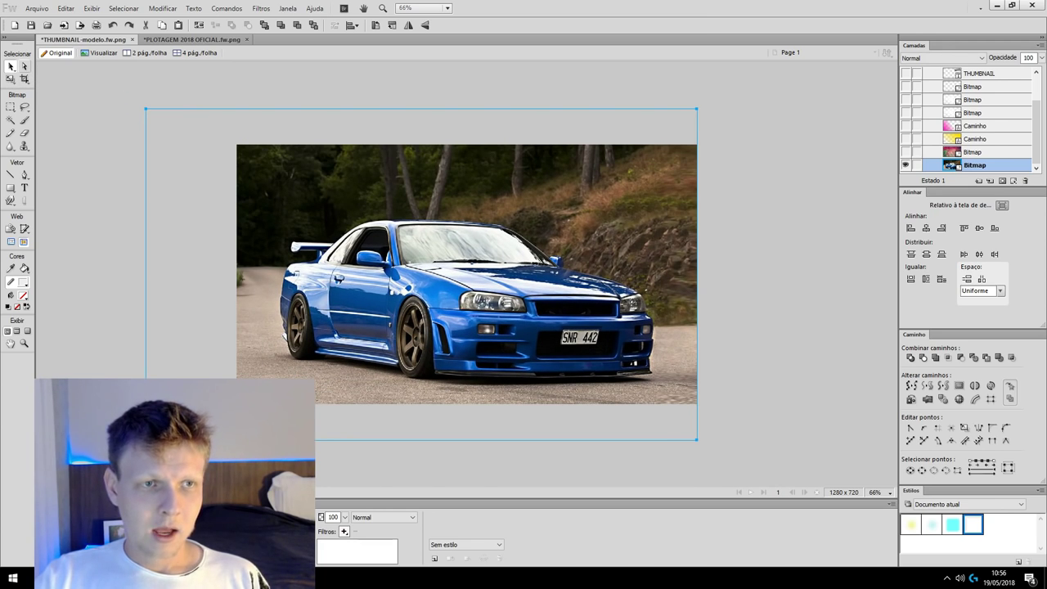
{"action": "key", "text": "a"}
{"action": "key", "text": "ctrl+v"}
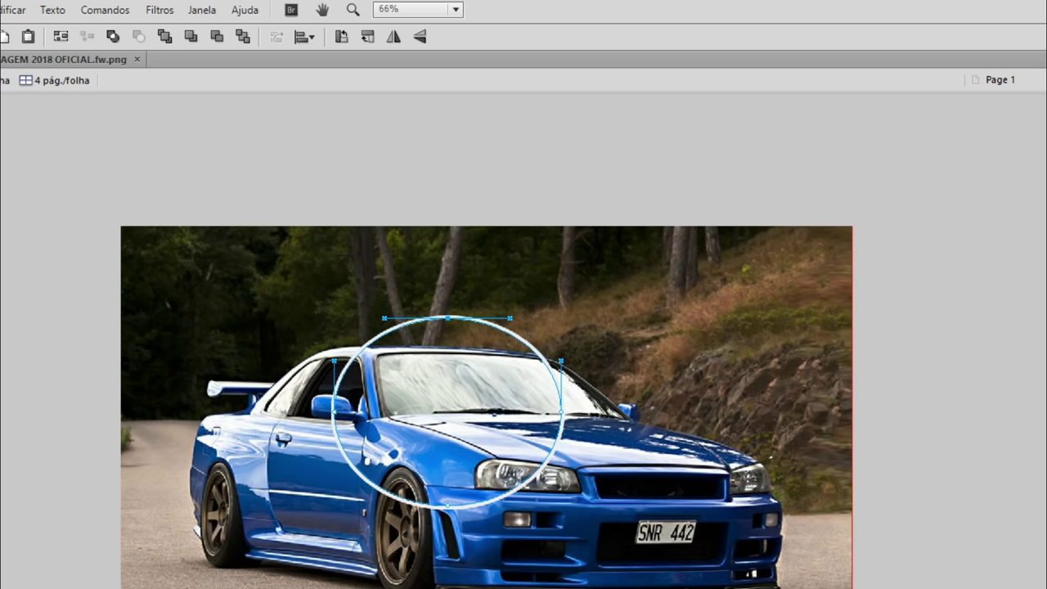
Drag the circle's anchor points to reshape it, undo, then delete the circle
{"action": "left_click_drag", "start_coordinate": [442, 202], "coordinate": [441, 177]}
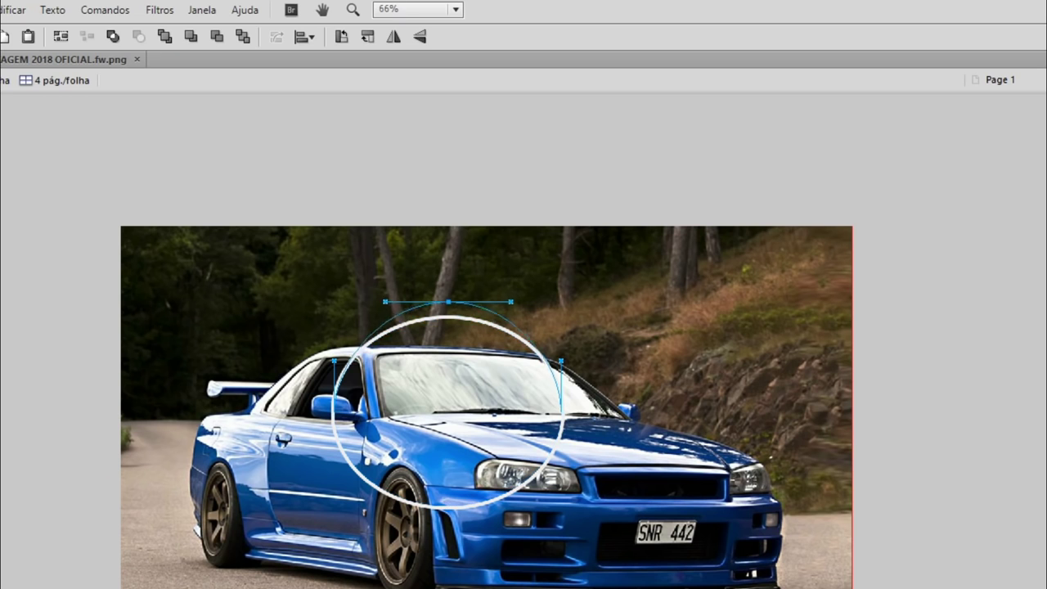
{"action": "left_click_drag", "start_coordinate": [449, 279], "coordinate": [461, 283]}
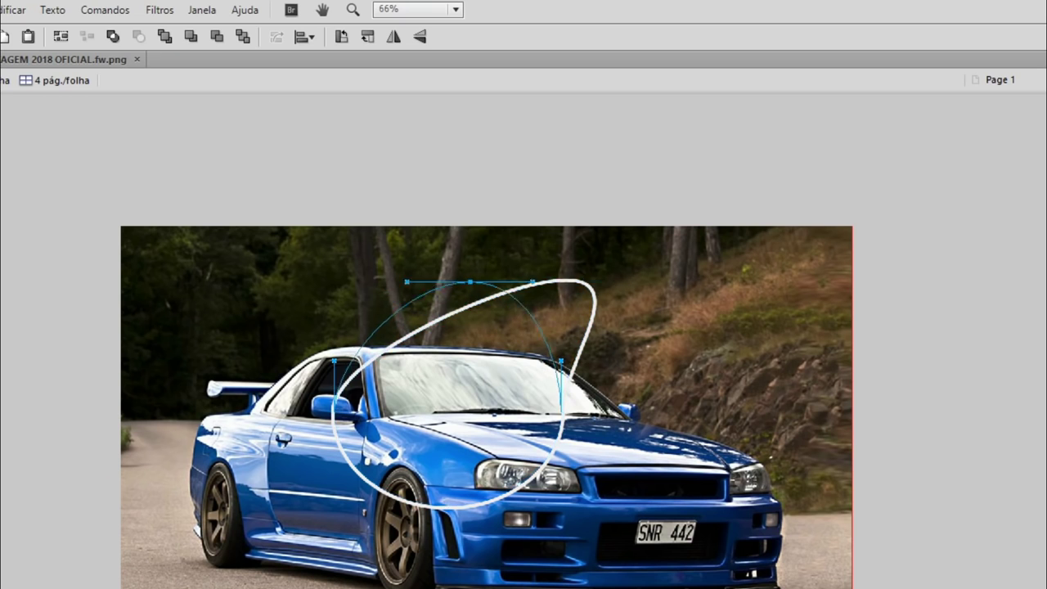
{"action": "left_click_drag", "start_coordinate": [446, 394], "coordinate": [431, 388]}
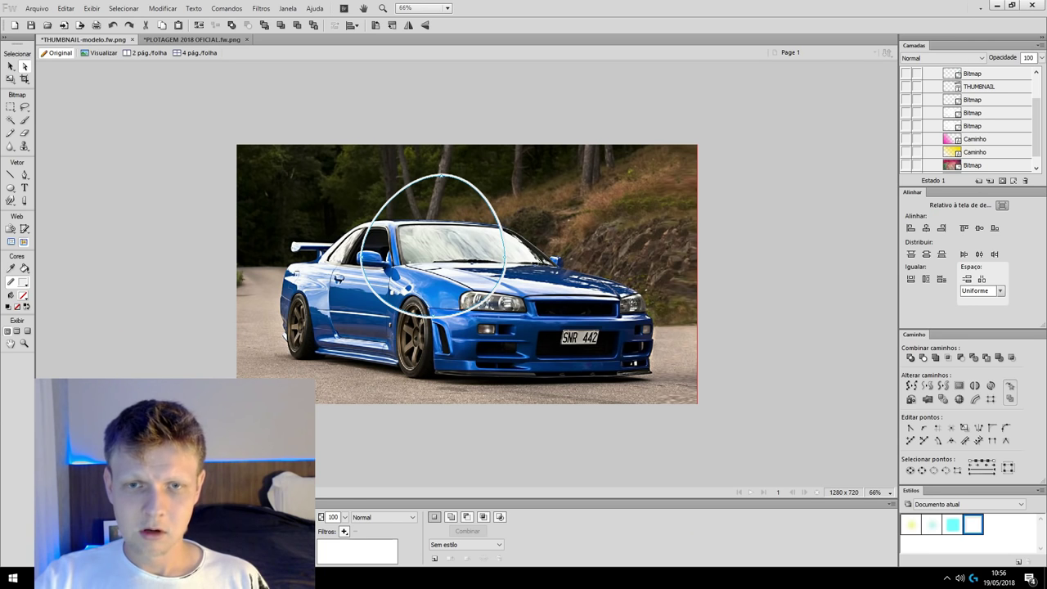
{"action": "key", "text": "shift+Down"}
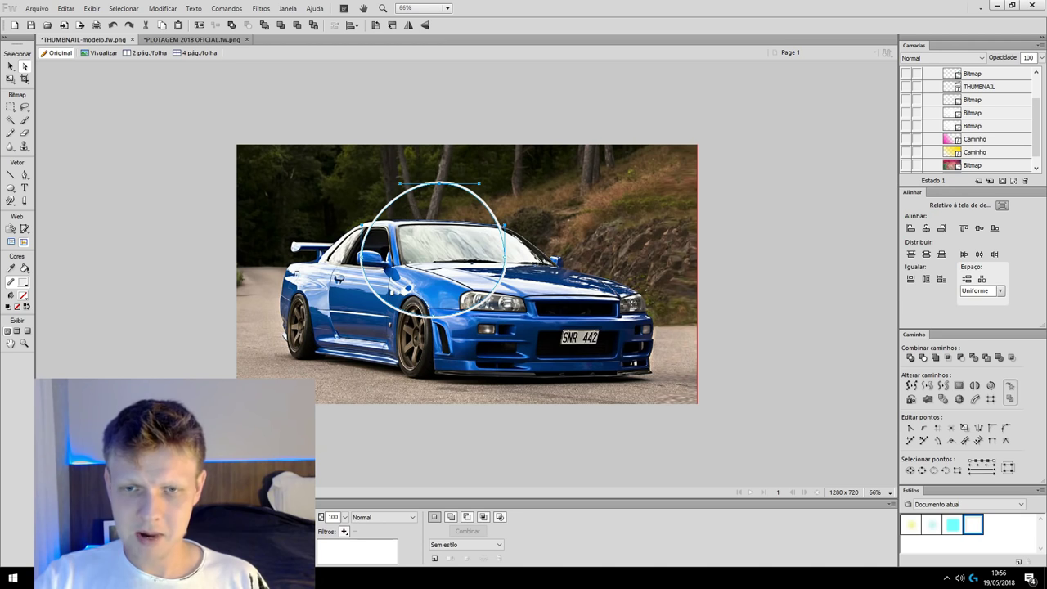
{"action": "key", "text": "ctrl+z"}
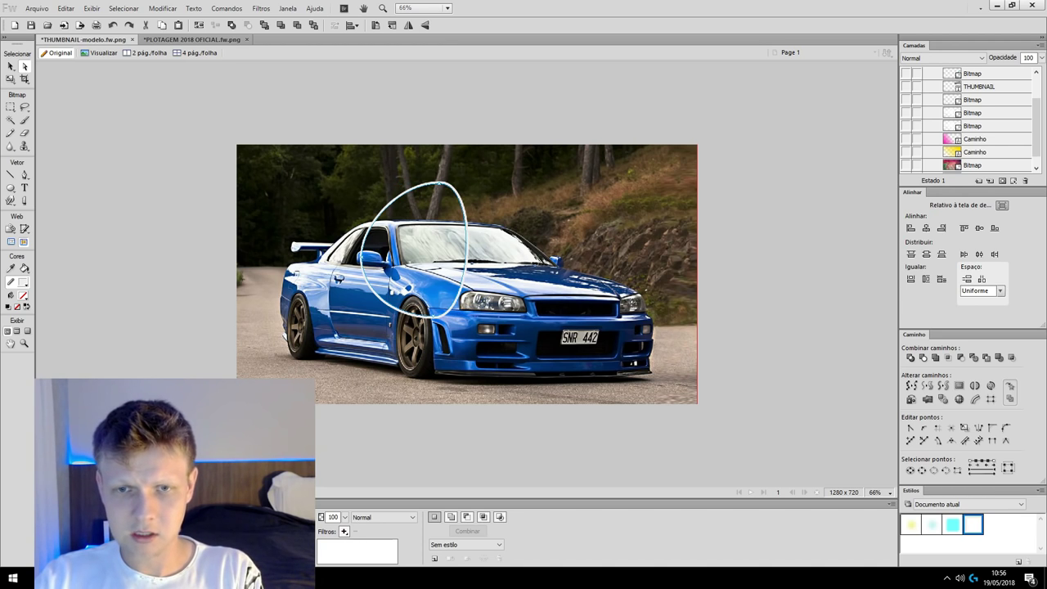
{"action": "key", "text": "Delete"}
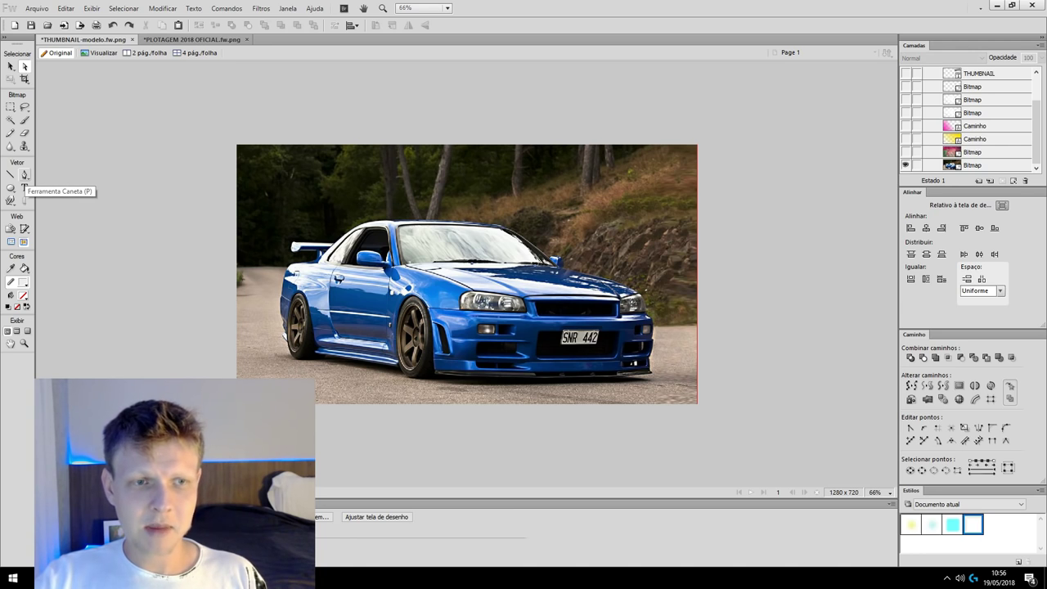
Draw a practice pen path over the car, move it around, then delete it
{"action": "left_click", "coordinate": [24, 174]}
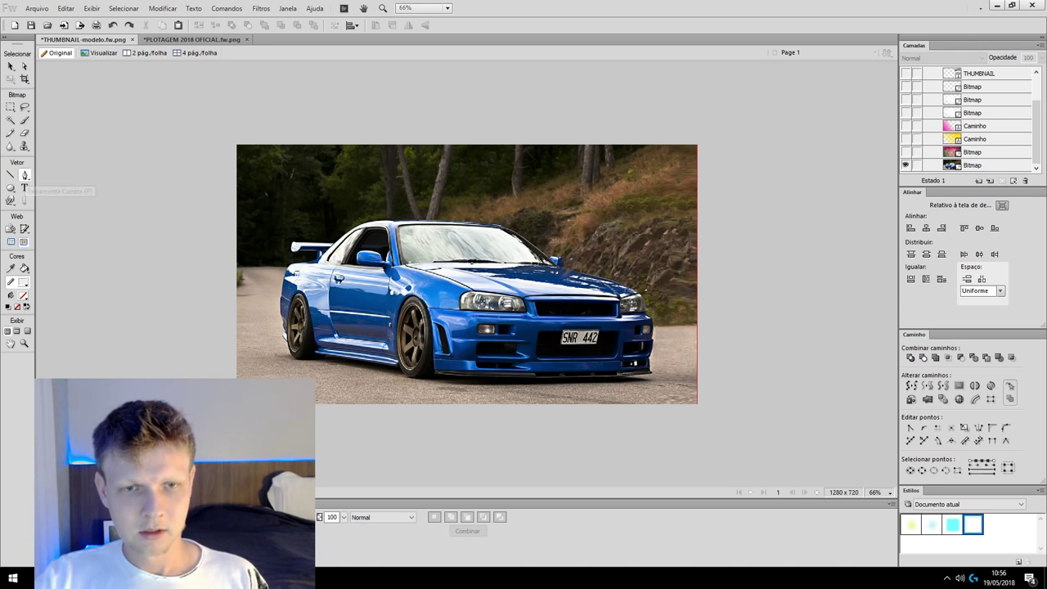
{"action": "left_click", "coordinate": [356, 243]}
{"action": "left_click", "coordinate": [362, 189]}
{"action": "left_click_drag", "start_coordinate": [442, 269], "coordinate": [534, 266]}
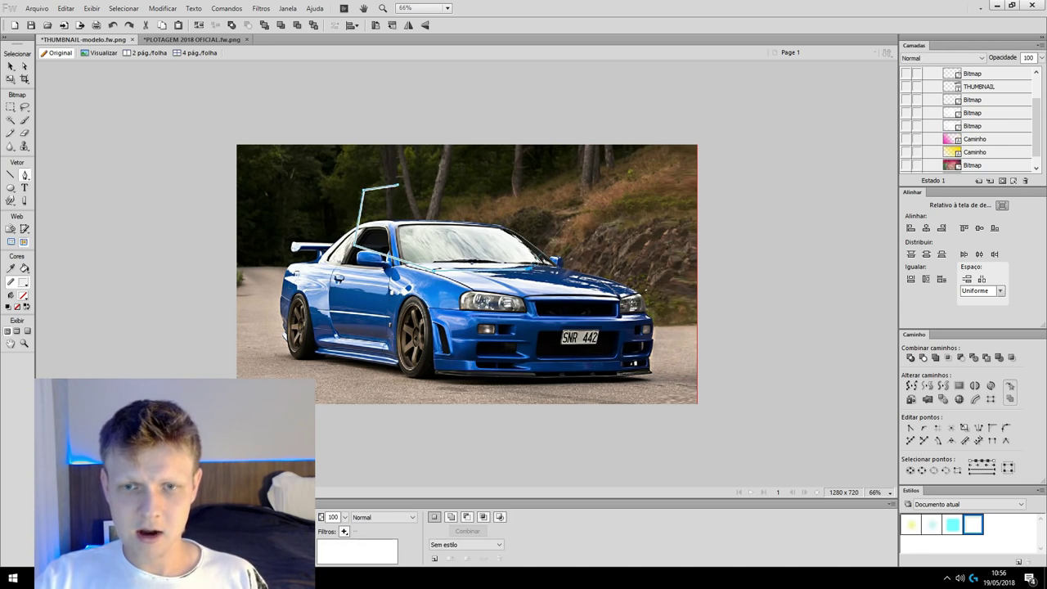
{"action": "left_click", "coordinate": [460, 184]}
{"action": "left_click", "coordinate": [437, 203]}
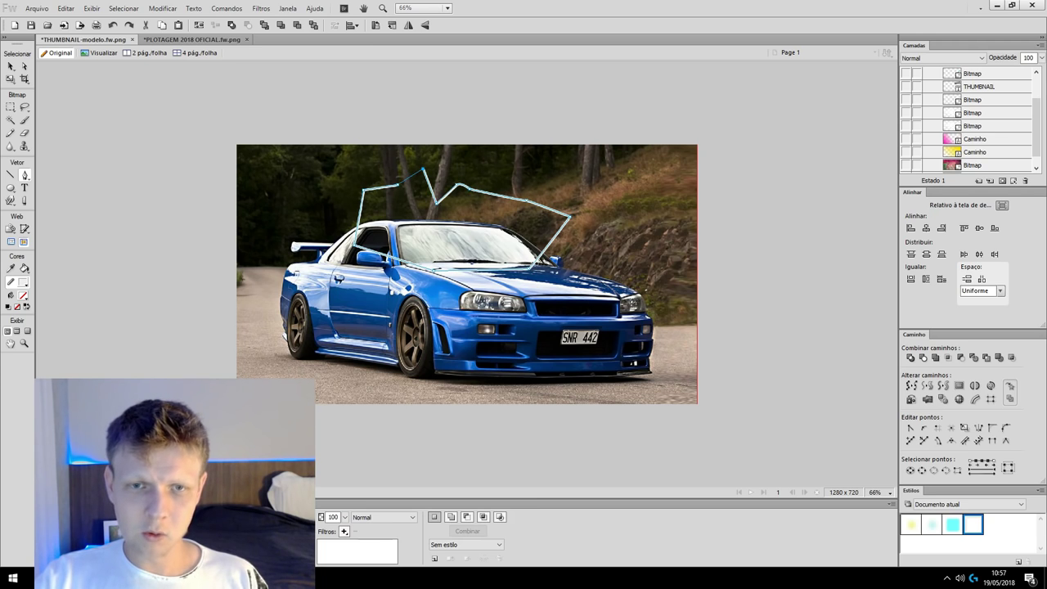
{"action": "key", "text": "v"}
{"action": "left_click_drag", "start_coordinate": [491, 204], "coordinate": [454, 278]}
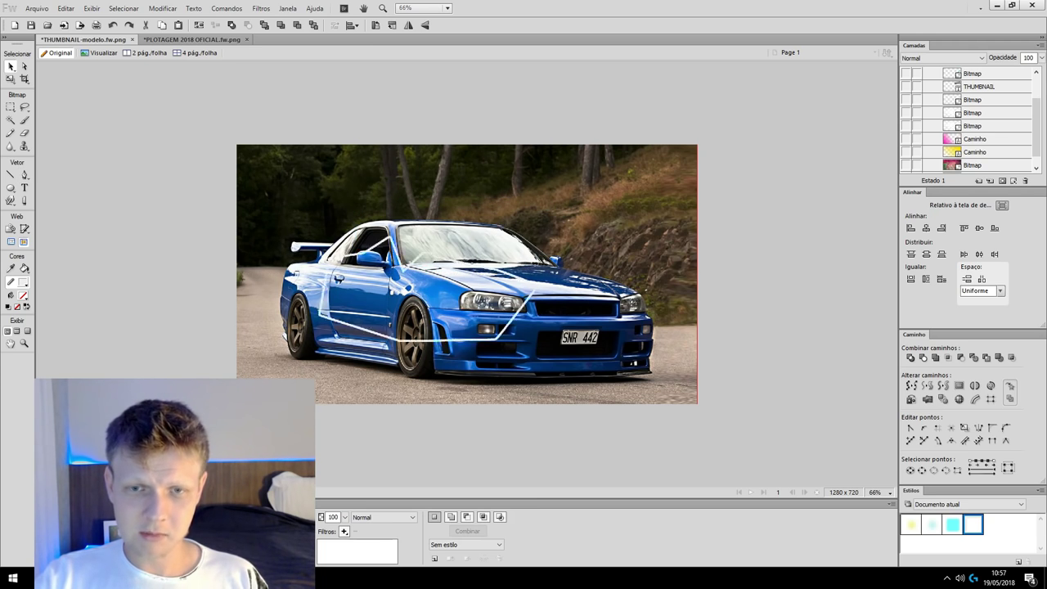
{"action": "left_click_drag", "start_coordinate": [393, 337], "coordinate": [435, 321]}
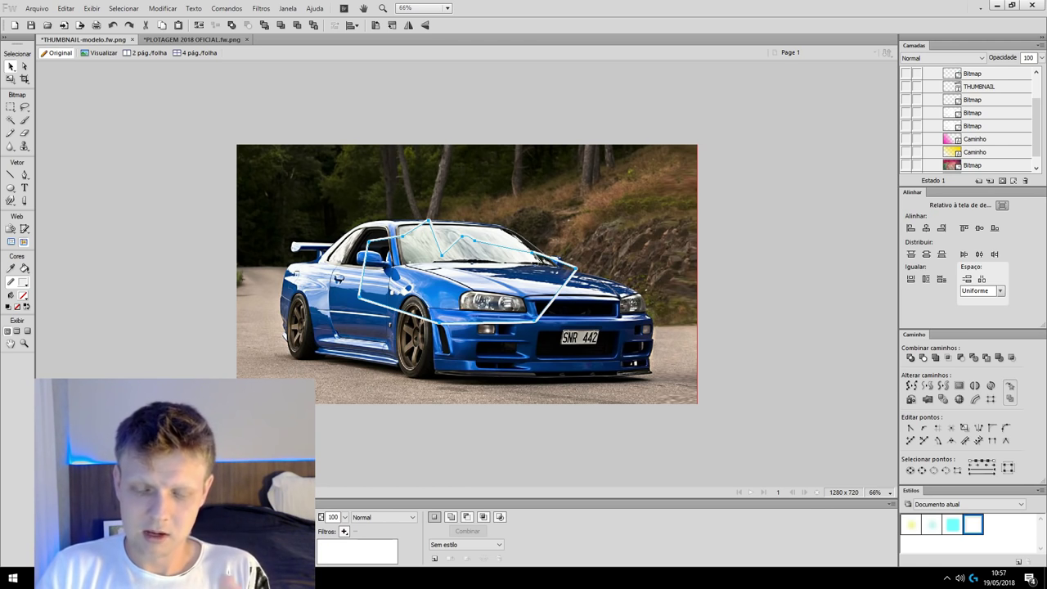
{"action": "key", "text": "Delete"}
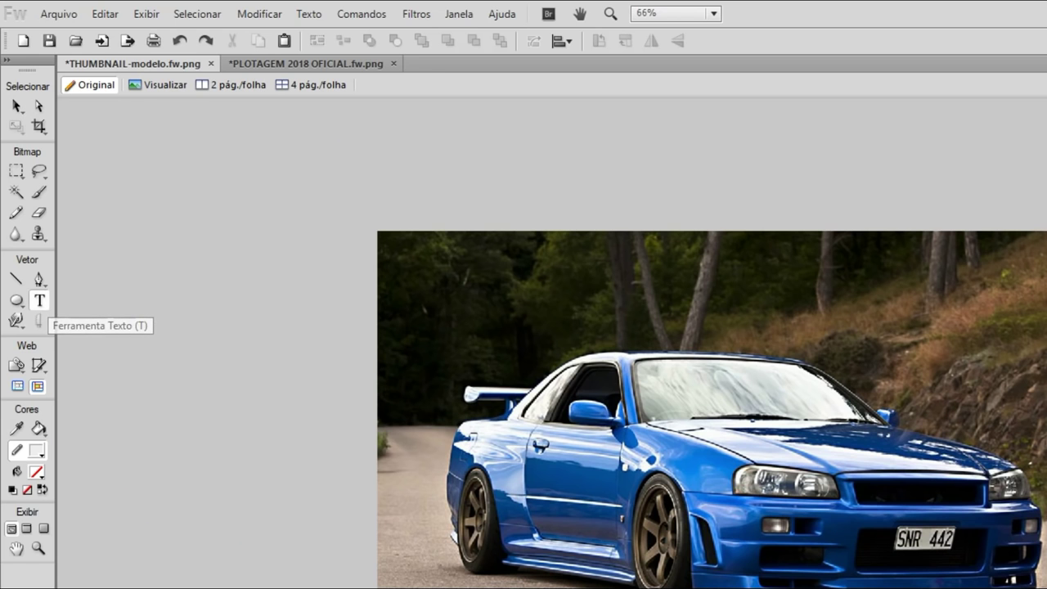
{"action": "left_click", "coordinate": [39, 300]}
{"action": "left_click", "coordinate": [703, 333]}
{"action": "type", "text": "adadadada"}
{"action": "key", "text": "Escape"}
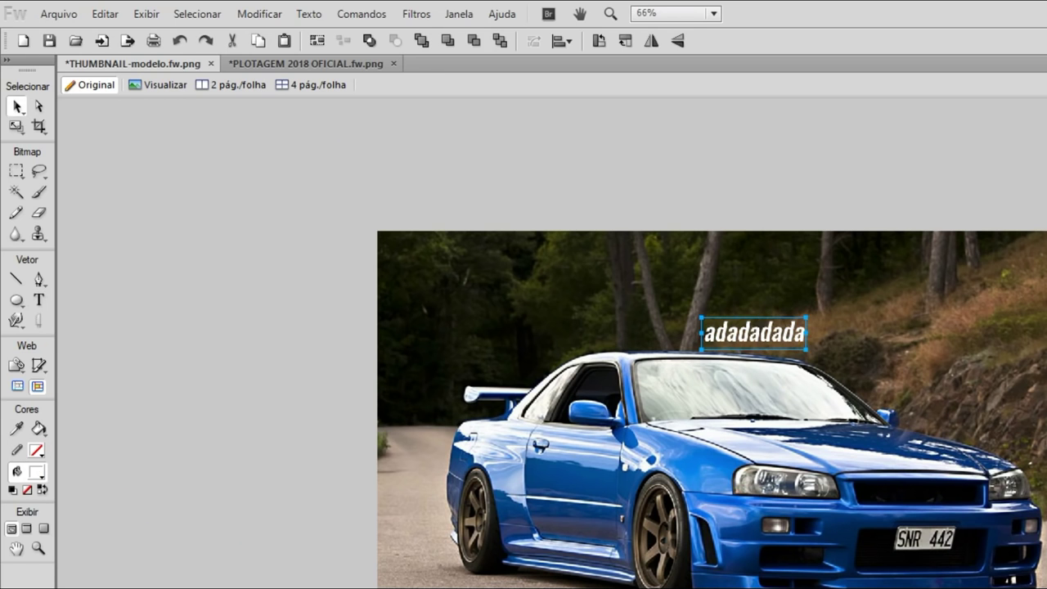
{"action": "key", "text": "Delete"}
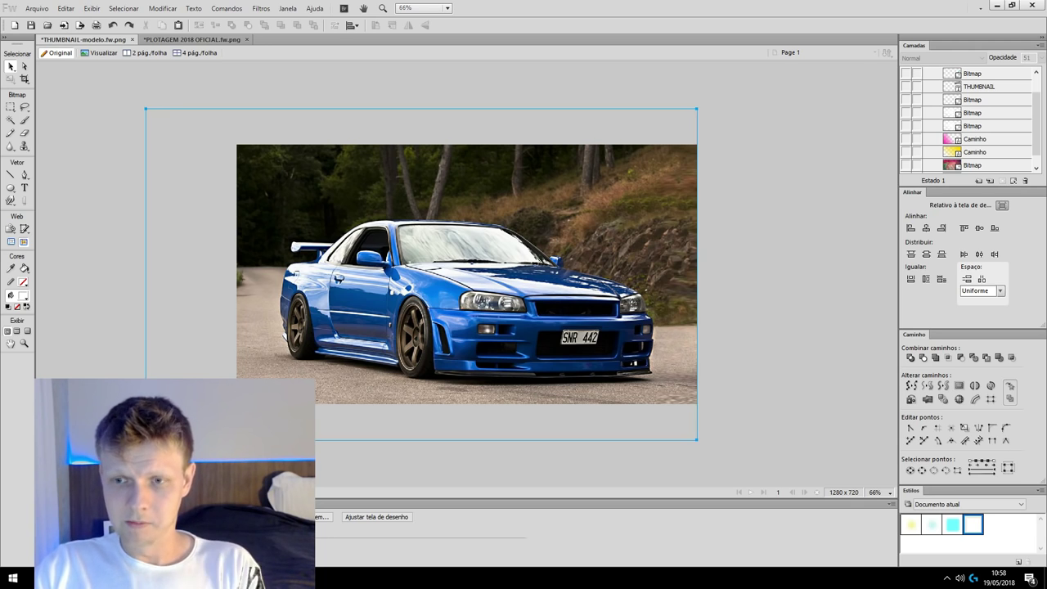
{"action": "key", "text": "Delete"}
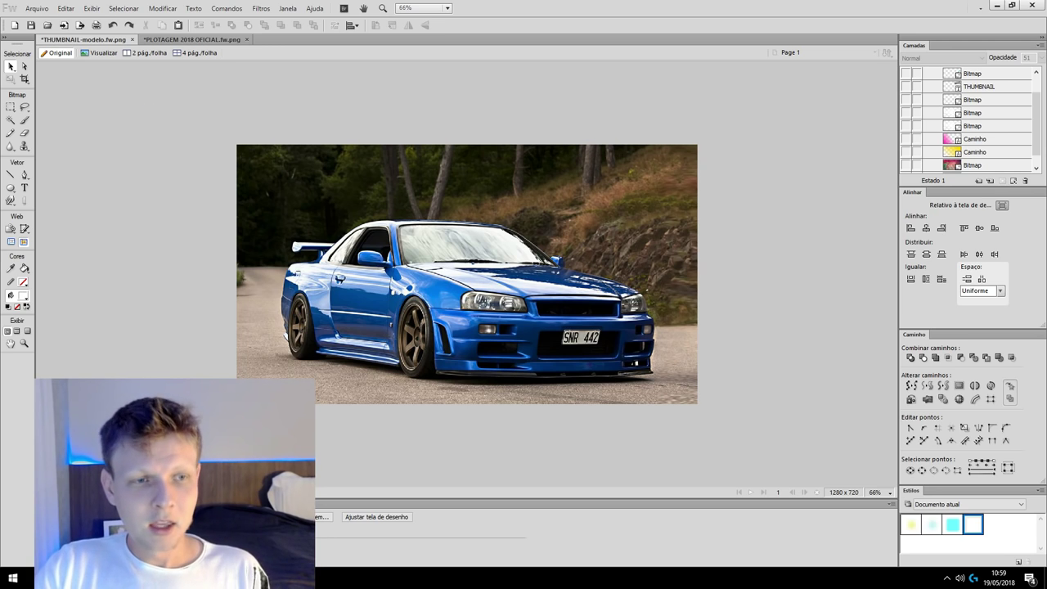
With the Pen tool zoomed in, place anchor points along the car's roof edge
{"action": "left_click", "coordinate": [25, 174]}
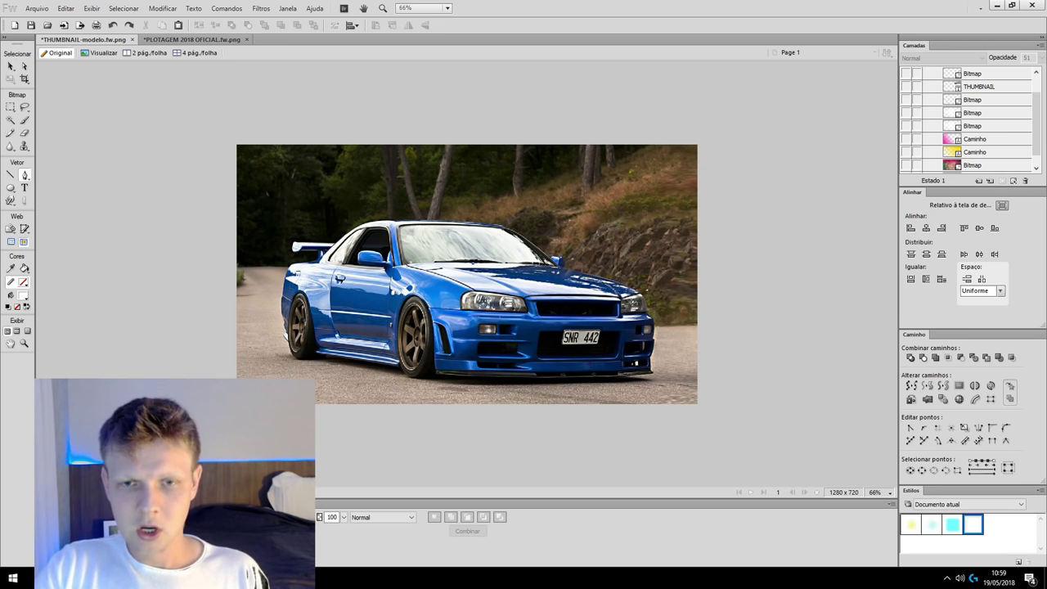
{"action": "scroll", "coordinate": [424, 182], "scroll_direction": "up", "scroll_amount": 2}
{"action": "scroll", "coordinate": [424, 182], "scroll_direction": "up", "scroll_amount": 1}
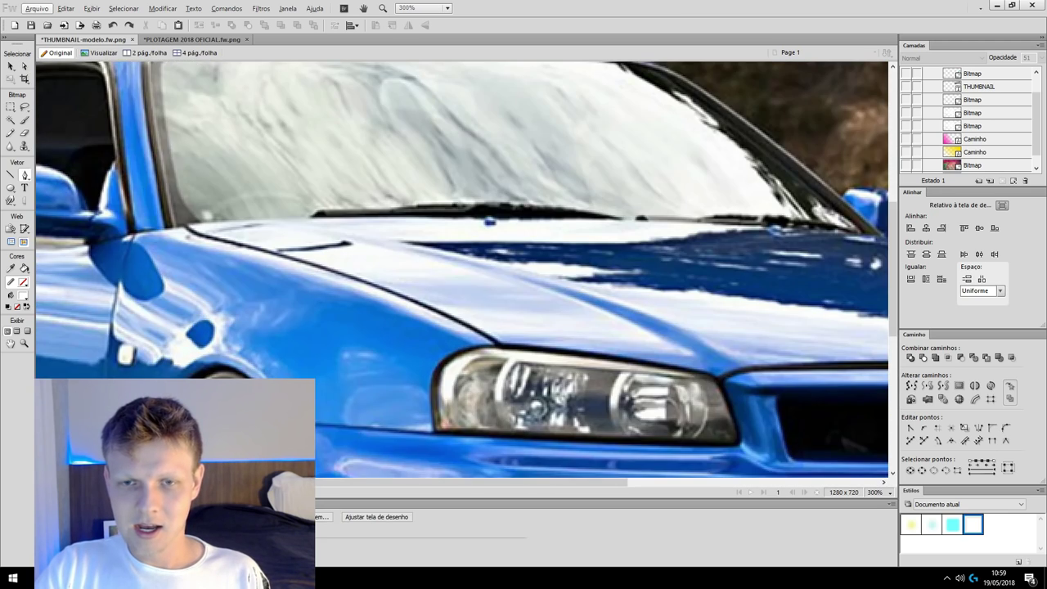
{"action": "scroll", "coordinate": [424, 182], "scroll_direction": "up", "scroll_amount": 1}
{"action": "scroll", "coordinate": [463, 269], "scroll_direction": "down", "scroll_amount": 3}
{"action": "scroll", "coordinate": [463, 269], "scroll_direction": "left", "scroll_amount": 1}
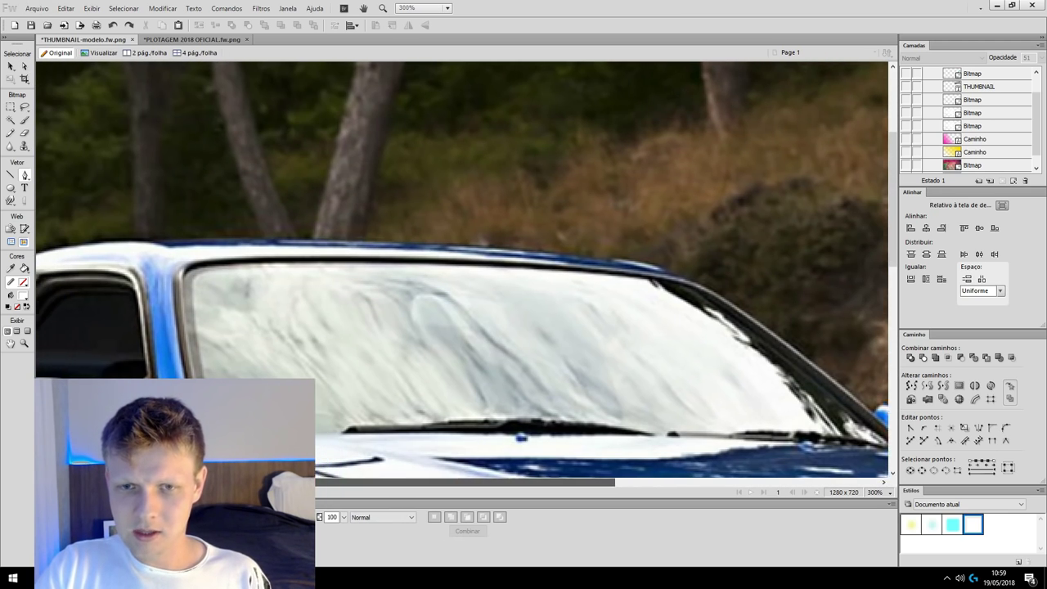
{"action": "scroll", "coordinate": [463, 269], "scroll_direction": "left", "scroll_amount": 1}
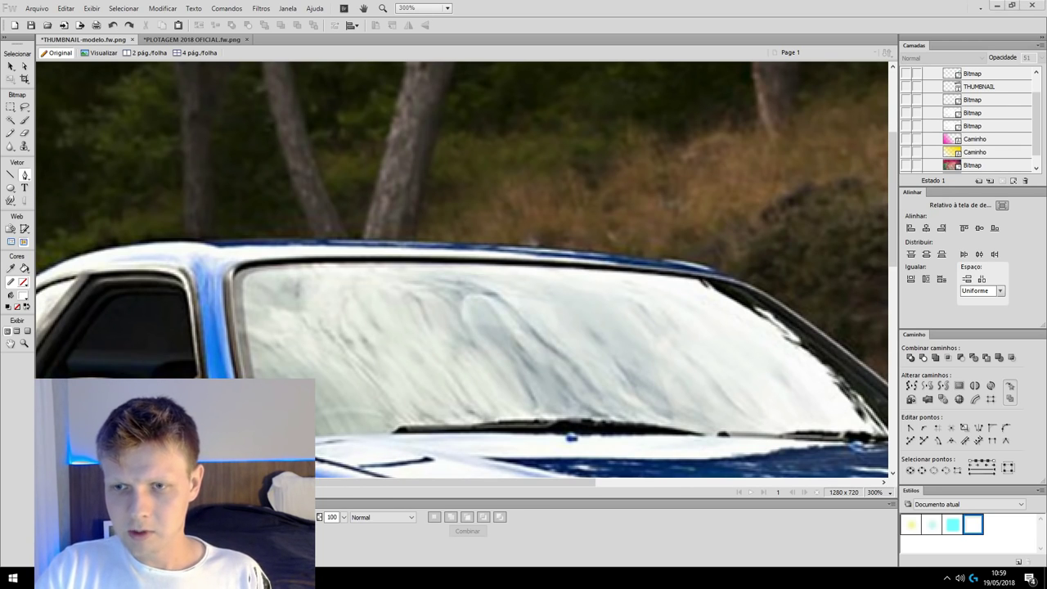
{"action": "left_click", "coordinate": [672, 262]}
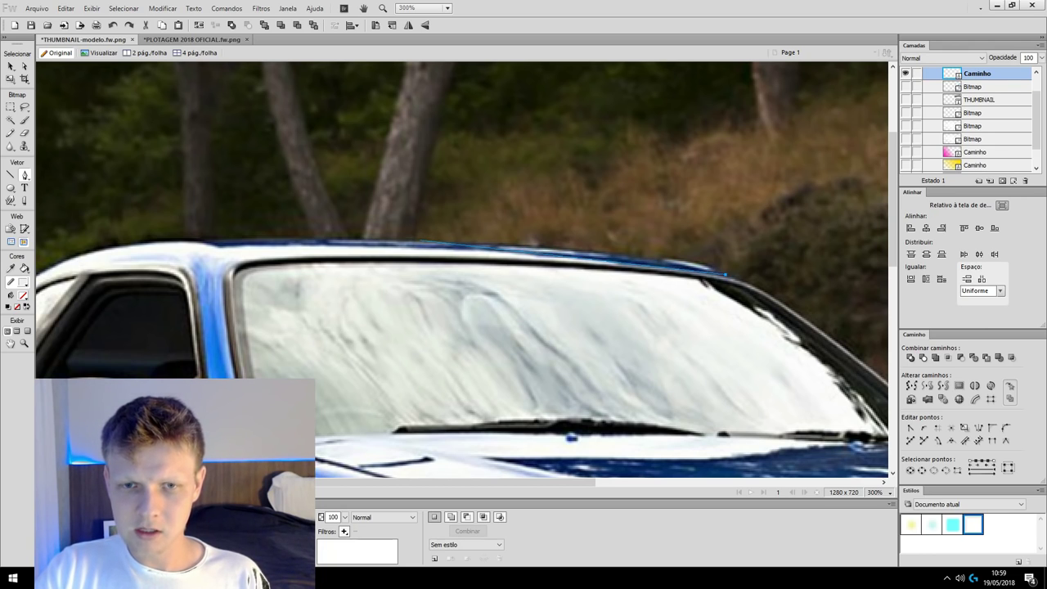
{"action": "left_click", "coordinate": [419, 240]}
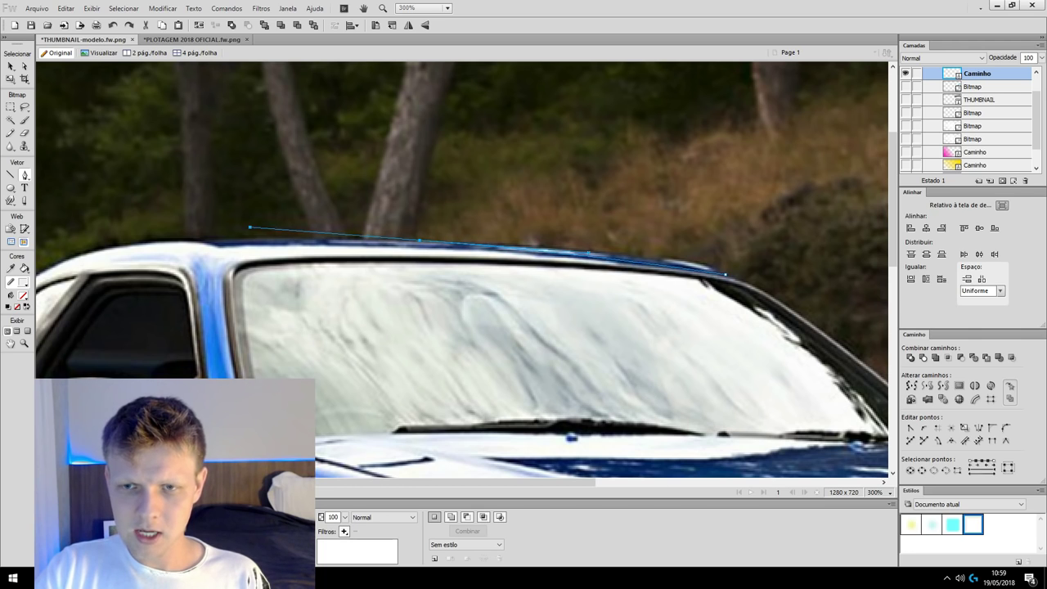
{"action": "mouse_move", "coordinate": [654, 256]}
{"action": "left_mouse_down"}
{"action": "mouse_move", "coordinate": [683, 250]}
{"action": "mouse_move", "coordinate": [626, 246]}
{"action": "left_mouse_up"}
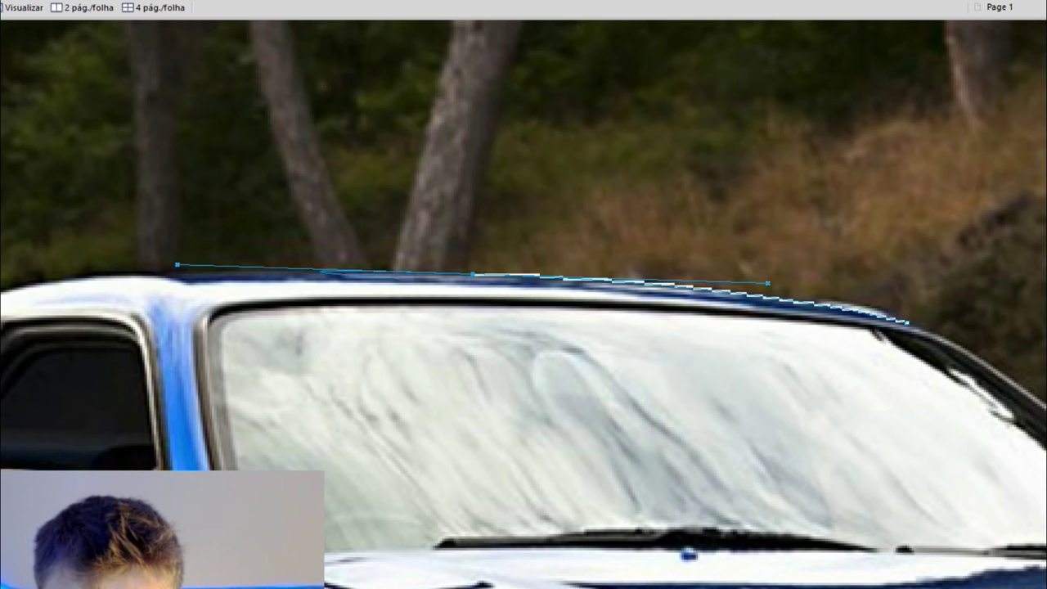
{"action": "key", "text": "ctrl+z"}
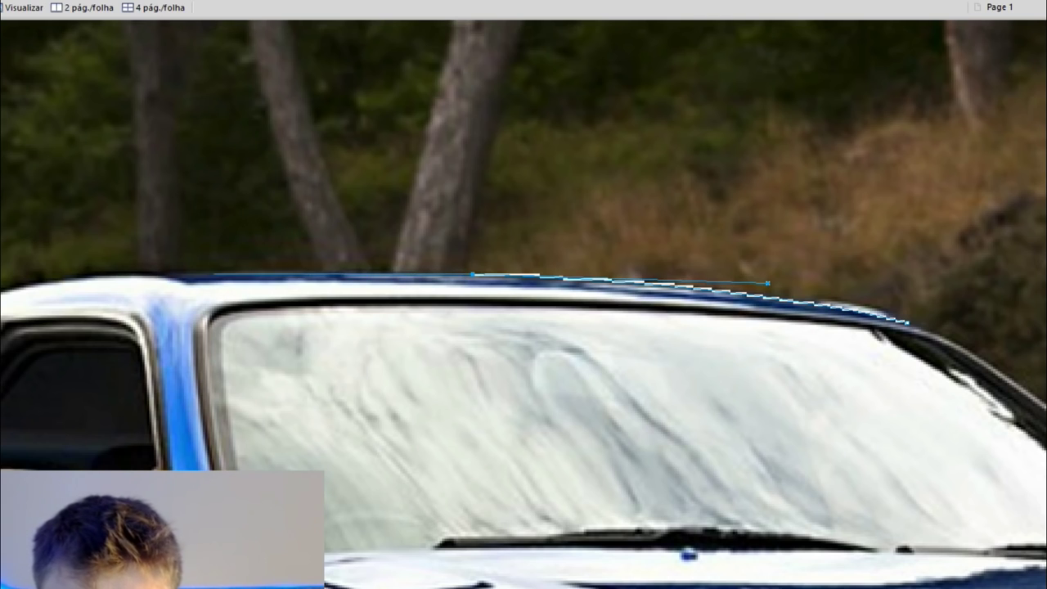
{"action": "left_click", "coordinate": [177, 275]}
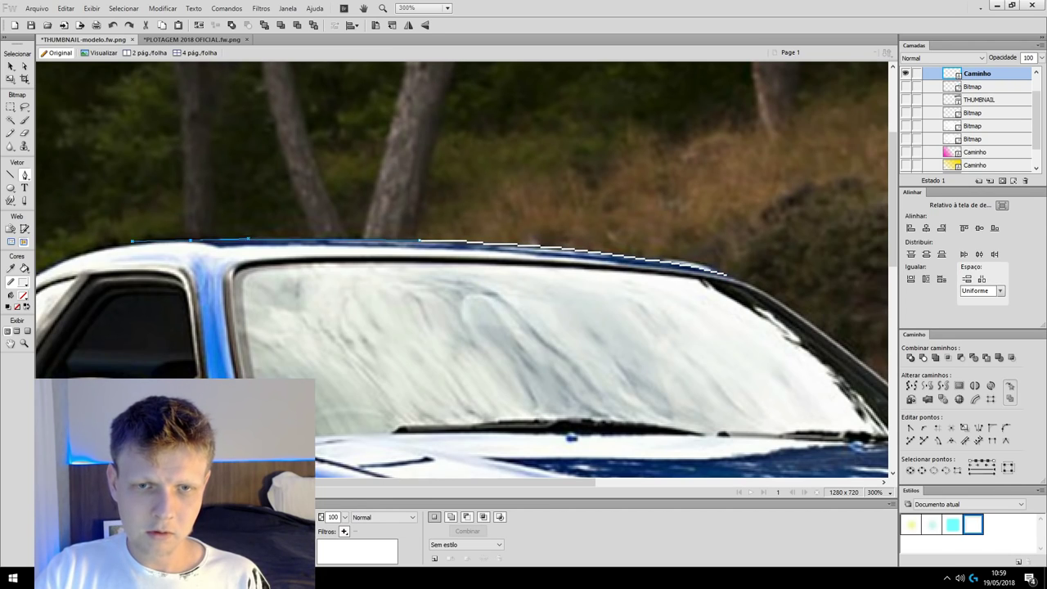
{"action": "left_click", "coordinate": [123, 243]}
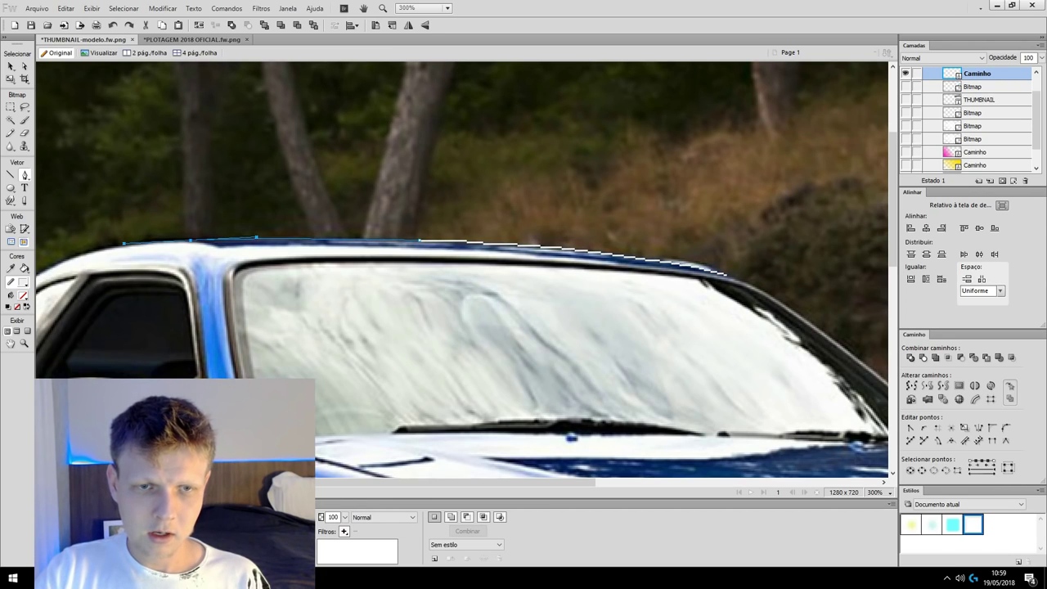
Continue the outline down the rear pillar, along the spoiler and around the lower body
{"action": "scroll", "coordinate": [463, 270], "scroll_direction": "left", "scroll_amount": 5}
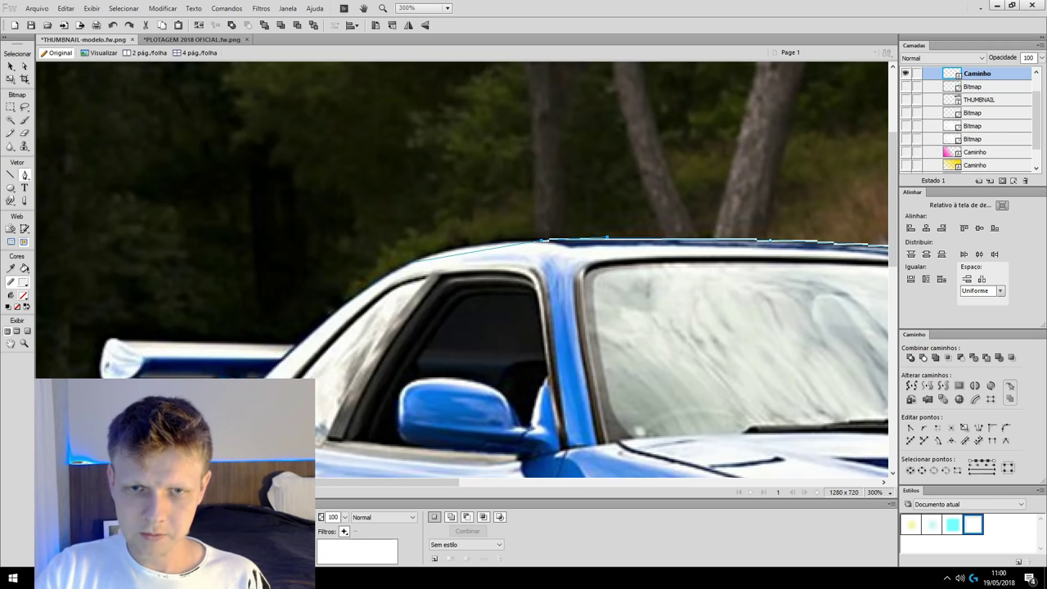
{"action": "left_click", "coordinate": [363, 285]}
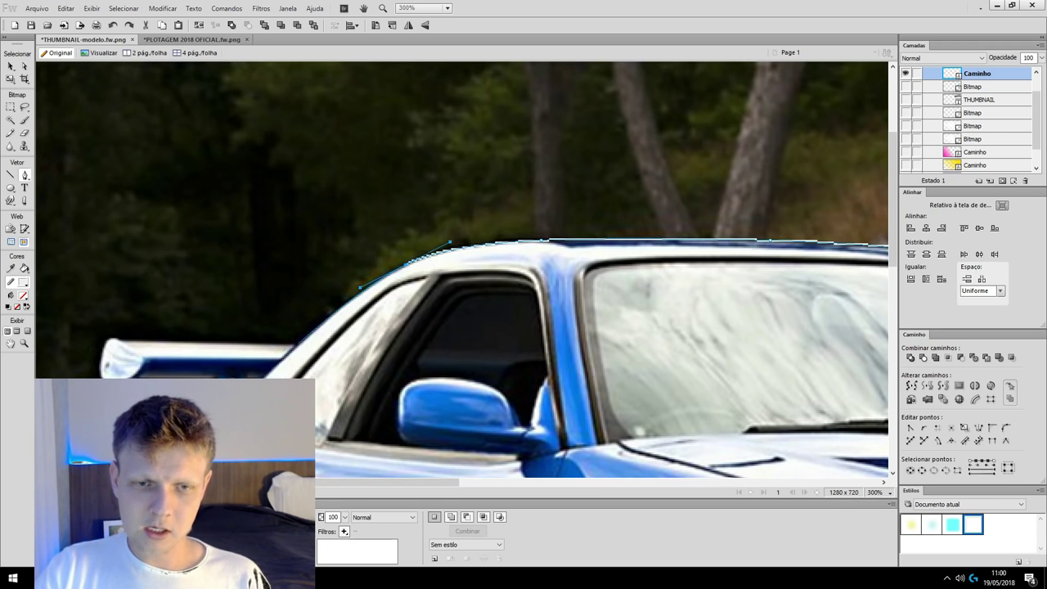
{"action": "left_click", "coordinate": [296, 342]}
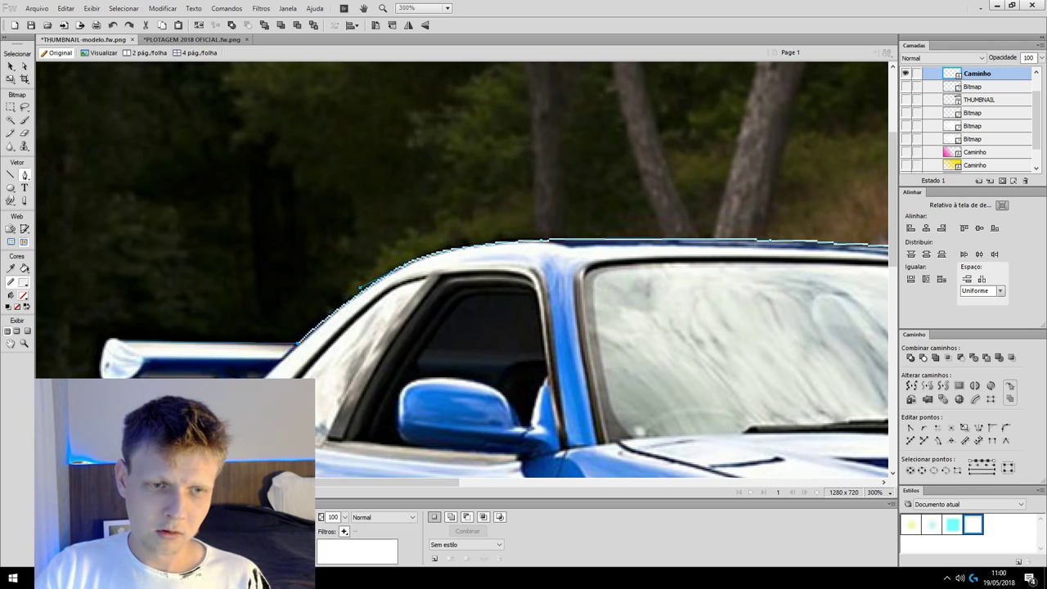
{"action": "left_click", "coordinate": [121, 339]}
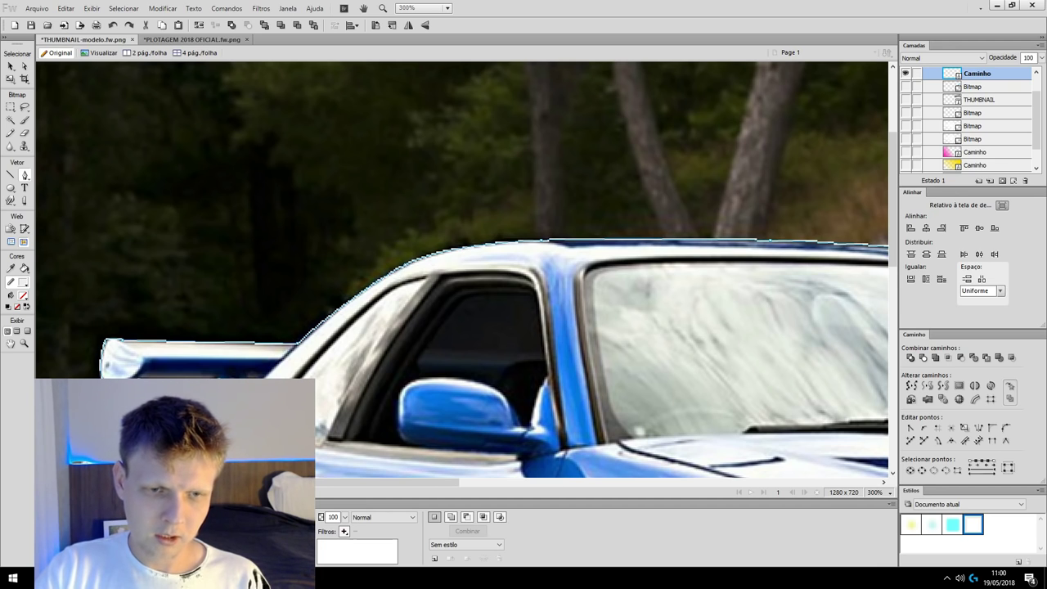
{"action": "scroll", "coordinate": [201, 285], "scroll_direction": "down", "scroll_amount": 3}
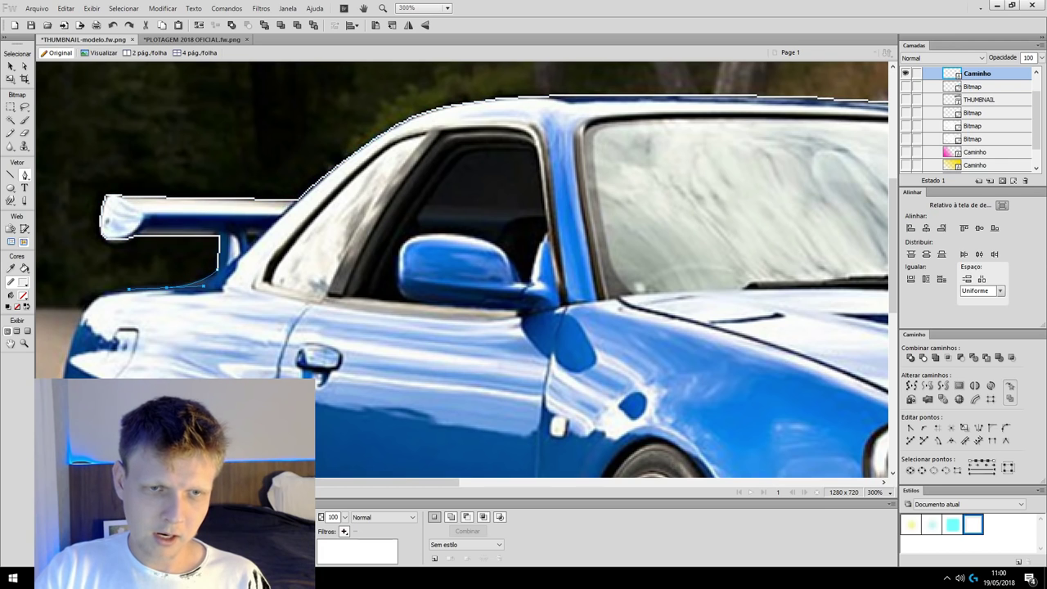
{"action": "left_click", "coordinate": [120, 291]}
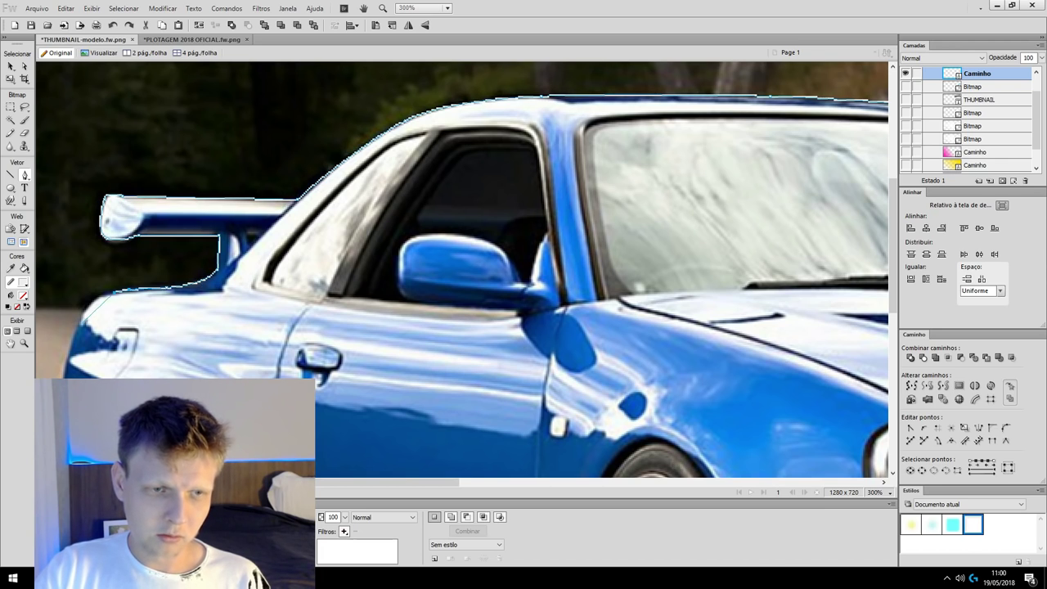
{"action": "scroll", "coordinate": [462, 270], "scroll_direction": "down", "scroll_amount": 3}
{"action": "scroll", "coordinate": [462, 270], "scroll_direction": "down", "scroll_amount": 2}
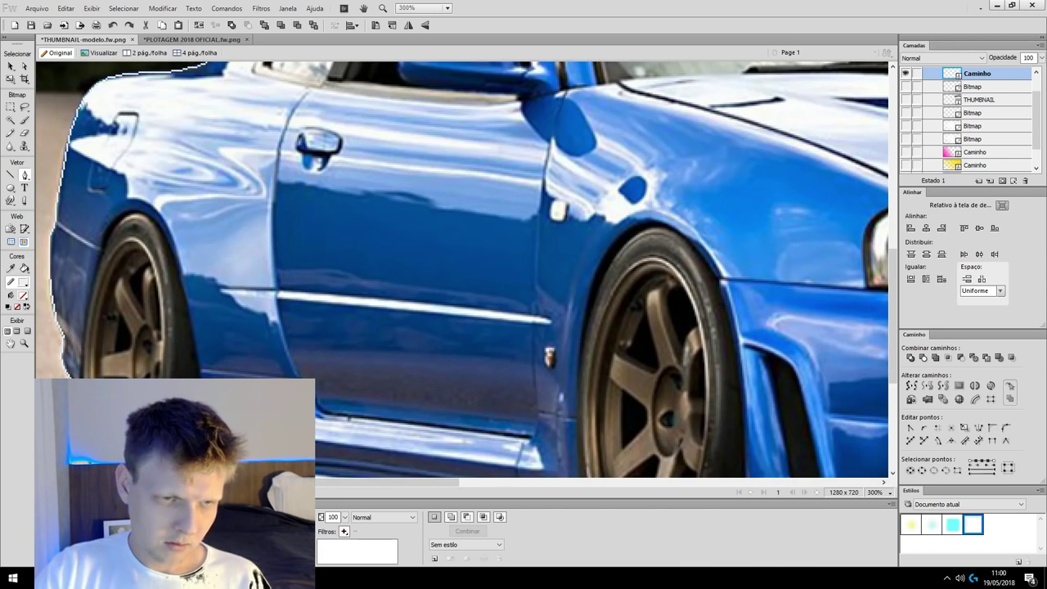
{"action": "scroll", "coordinate": [466, 270], "scroll_direction": "down", "scroll_amount": 3}
{"action": "scroll", "coordinate": [781, 439], "scroll_direction": "right", "scroll_amount": 3}
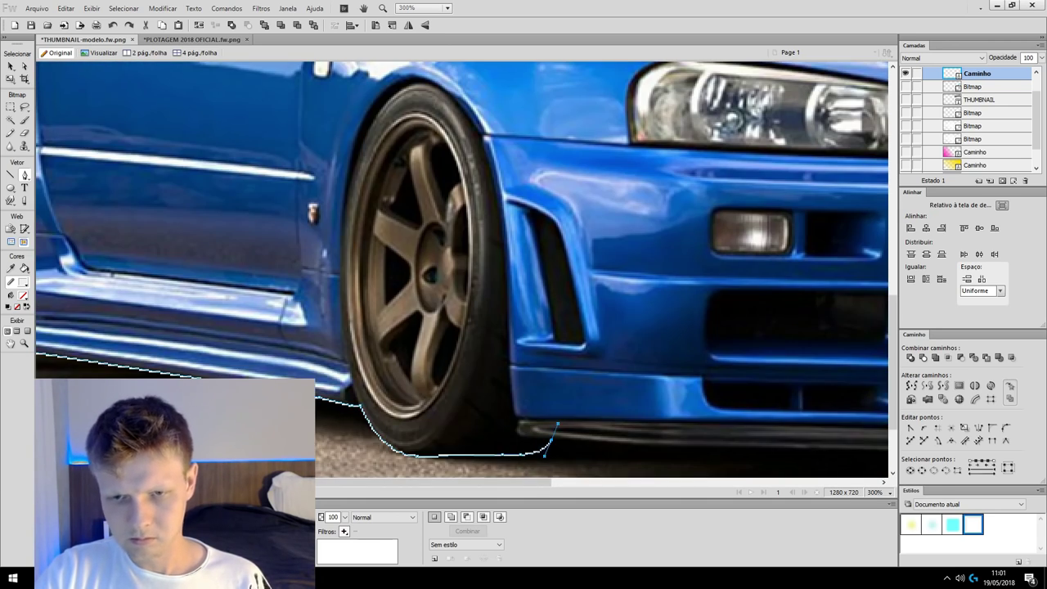
{"action": "scroll", "coordinate": [781, 439], "scroll_direction": "right", "scroll_amount": 3}
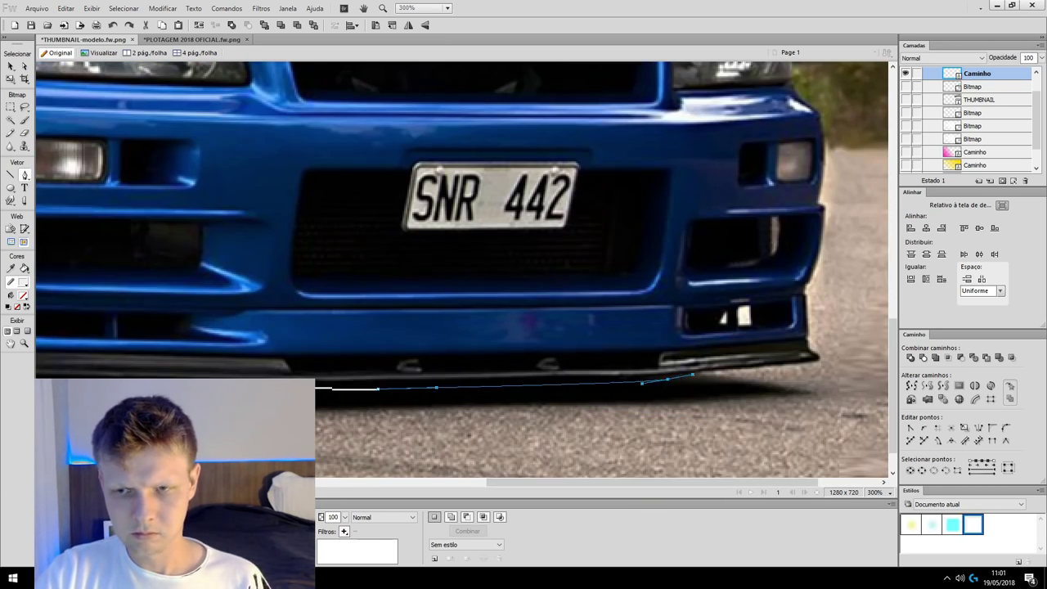
{"action": "scroll", "coordinate": [462, 270], "scroll_direction": "right", "scroll_amount": 5}
{"action": "scroll", "coordinate": [462, 270], "scroll_direction": "up", "scroll_amount": 3}
{"action": "scroll", "coordinate": [463, 270], "scroll_direction": "up", "scroll_amount": 1}
{"action": "scroll", "coordinate": [466, 270], "scroll_direction": "up", "scroll_amount": 3}
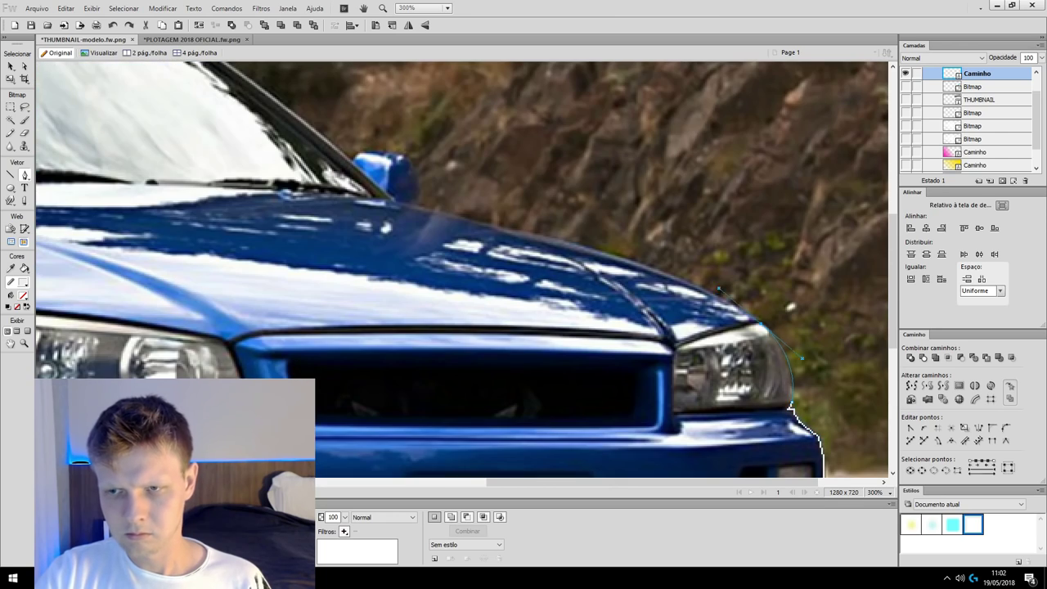
{"action": "scroll", "coordinate": [466, 270], "scroll_direction": "up", "scroll_amount": 2}
{"action": "scroll", "coordinate": [466, 270], "scroll_direction": "up", "scroll_amount": 2}
{"action": "scroll", "coordinate": [466, 270], "scroll_direction": "left", "scroll_amount": 5}
Switch to the Pointer, zoom out to the whole car, and duplicate the outline path into four copies
{"action": "key", "text": "v"}
{"action": "key", "text": "ctrl+0"}
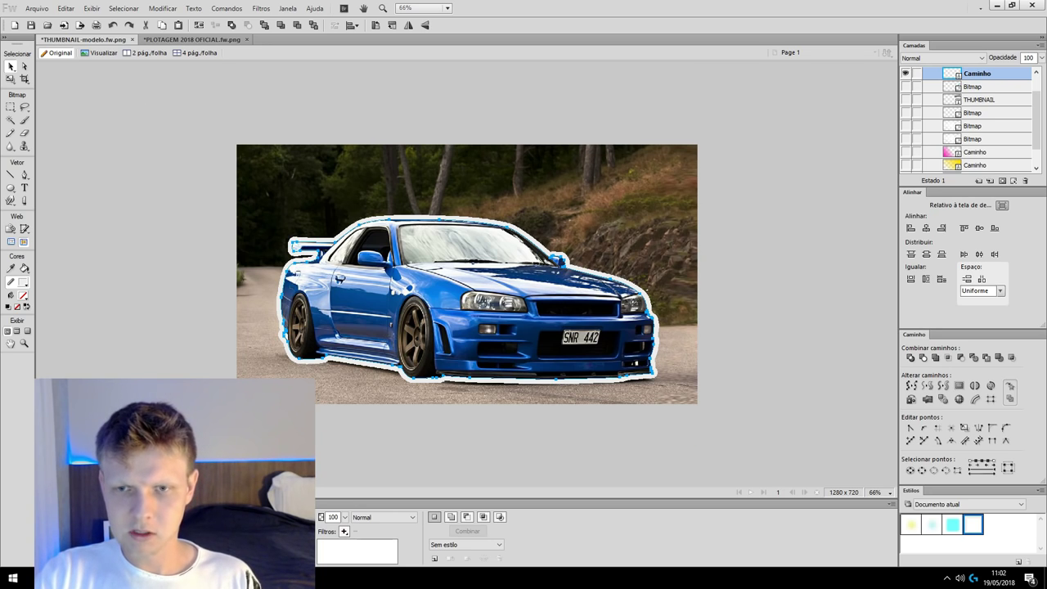
{"action": "key", "text": "ctrl+v"}
{"action": "key", "text": "ctrl+v"}
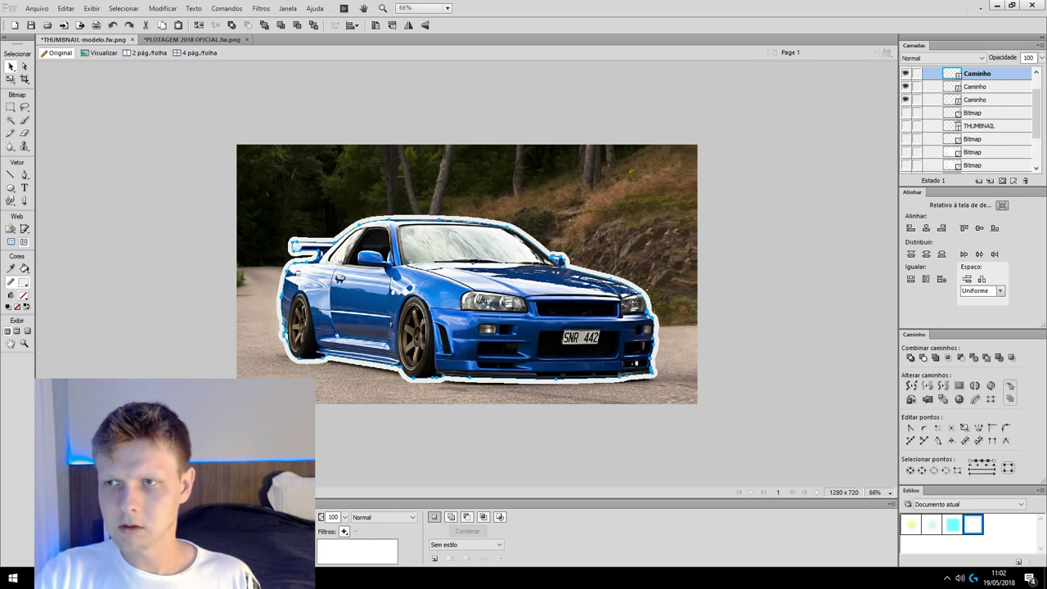
{"action": "key", "text": "ctrl+v"}
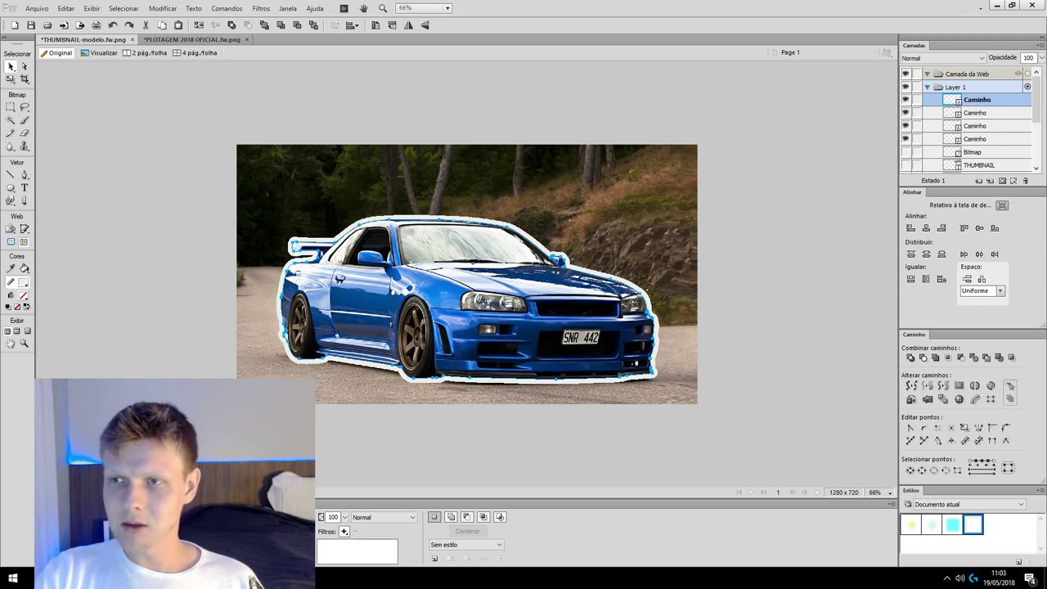
{"action": "scroll", "coordinate": [970, 123], "scroll_direction": "down", "scroll_amount": 3}
{"action": "scroll", "coordinate": [970, 123], "scroll_direction": "down", "scroll_amount": 3}
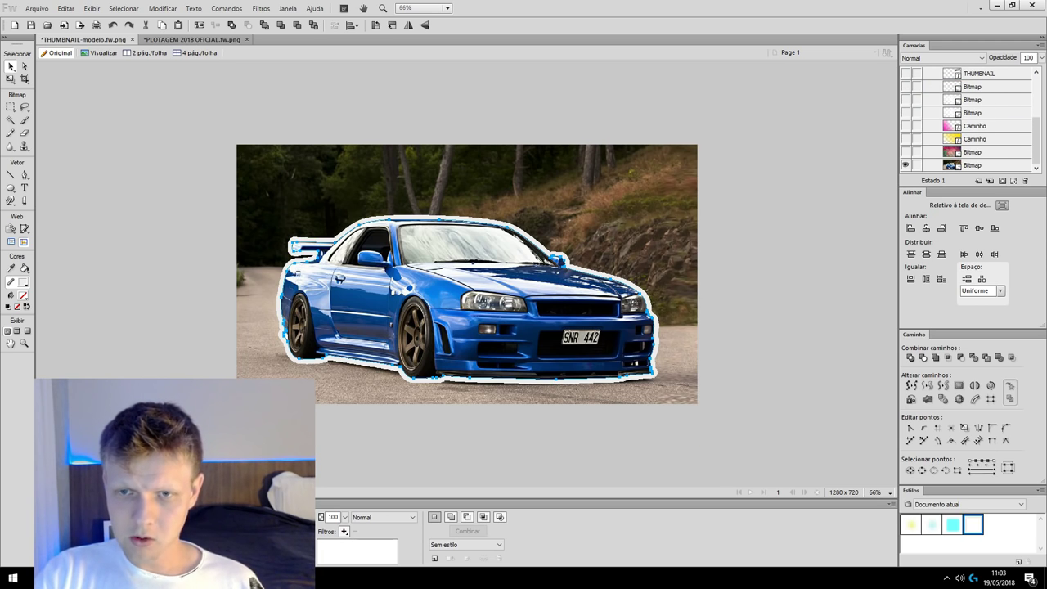
Convert the car outline path to a marquee selection with a Suavização de borda (feathered) edge
{"action": "right_click", "coordinate": [563, 212]}
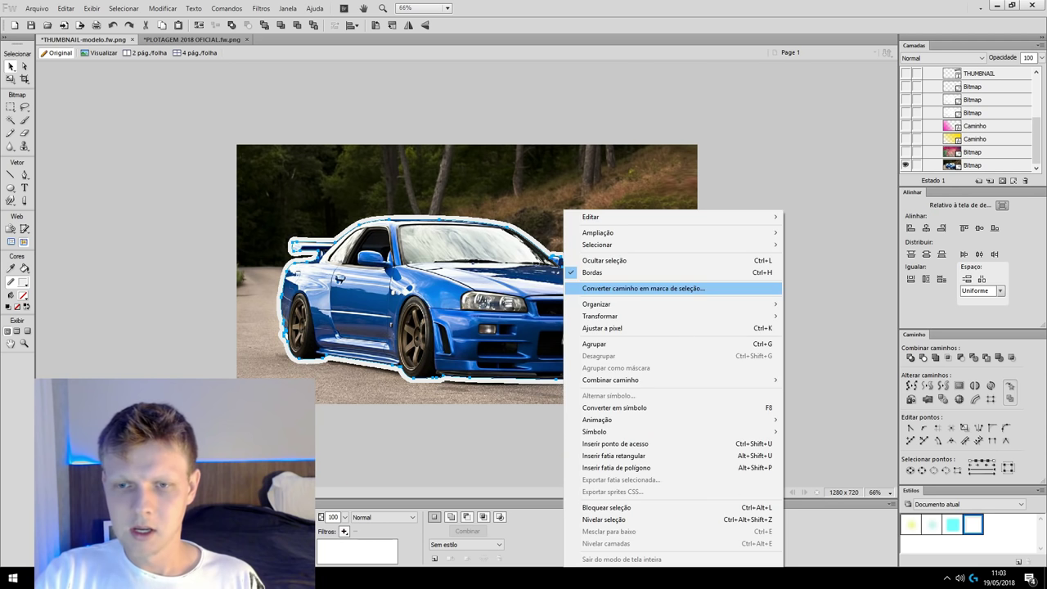
{"action": "left_click", "coordinate": [515, 328]}
{"action": "left_click", "coordinate": [495, 287]}
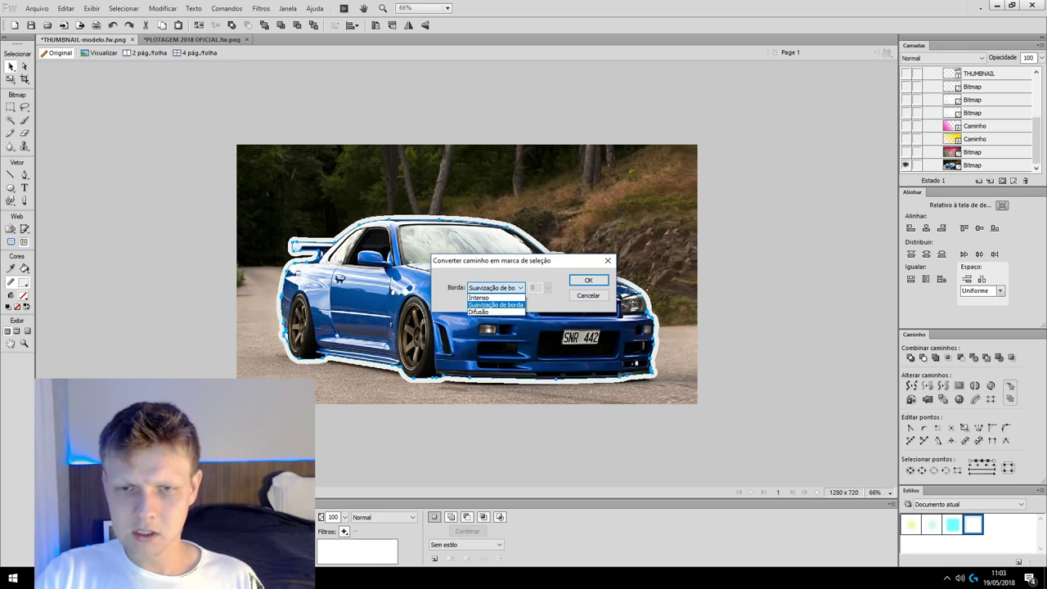
{"action": "key", "text": "Return"}
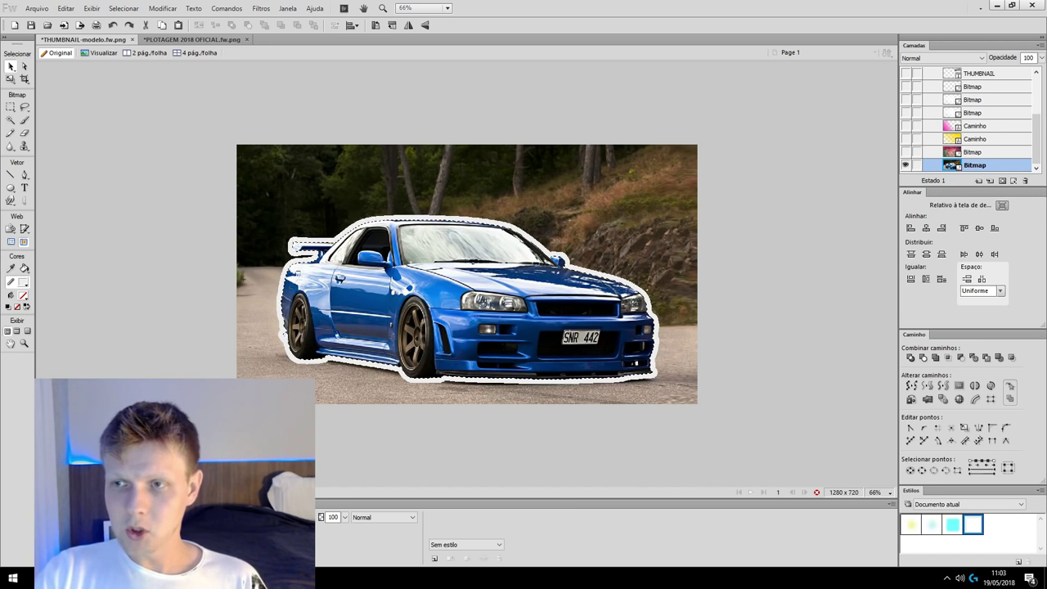
{"action": "scroll", "coordinate": [970, 118], "scroll_direction": "up", "scroll_amount": 3}
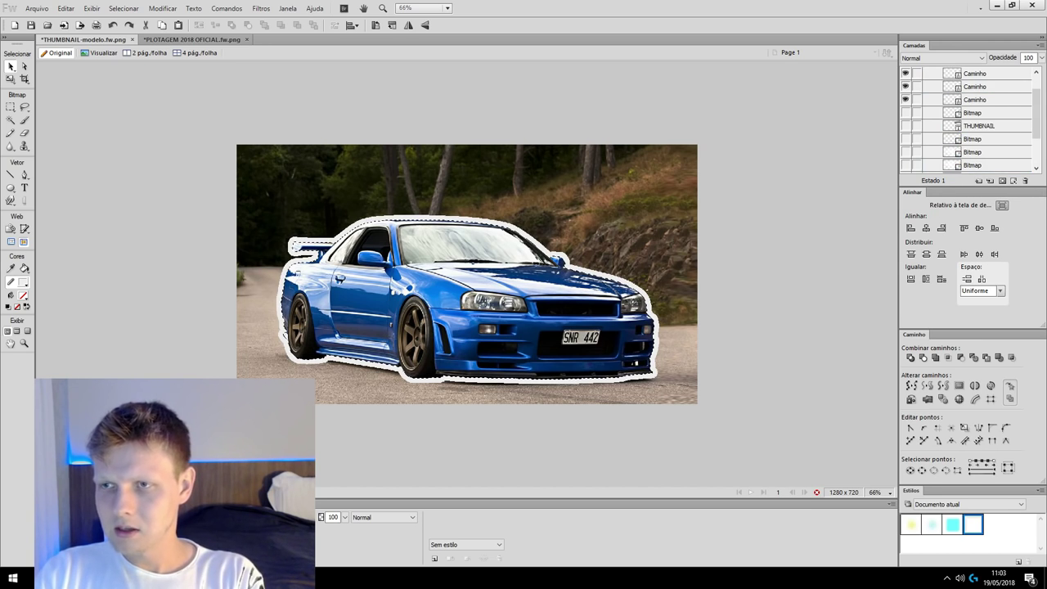
{"action": "scroll", "coordinate": [969, 119], "scroll_direction": "down", "scroll_amount": 1}
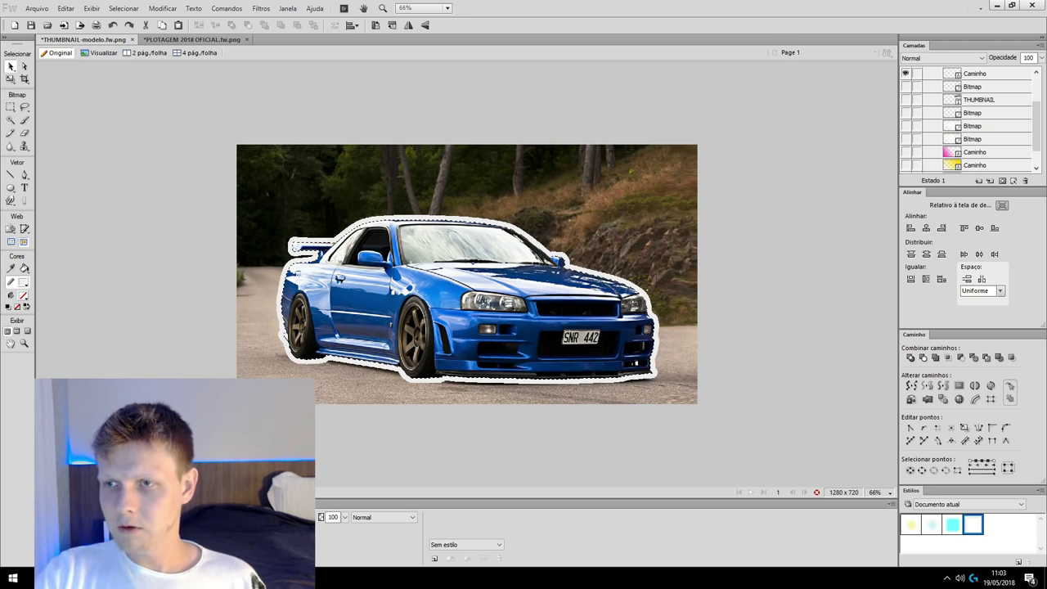
Toggle the bottom Bitmap layer's visibility to confirm it's the forest photo, then select all of it
{"action": "scroll", "coordinate": [970, 119], "scroll_direction": "down", "scroll_amount": 1}
{"action": "left_click", "coordinate": [974, 165]}
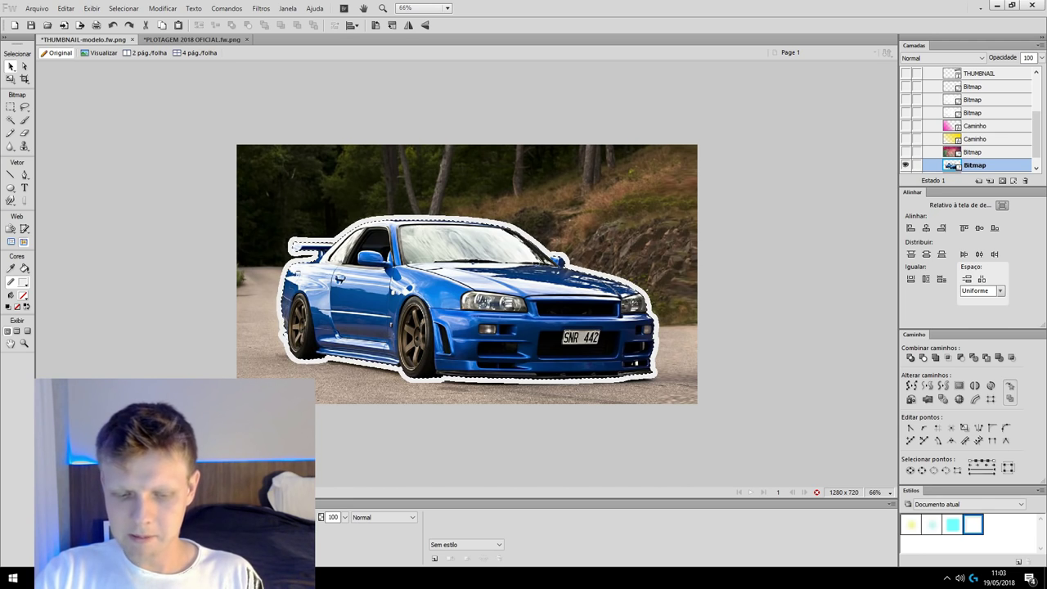
{"action": "left_click", "coordinate": [952, 165]}
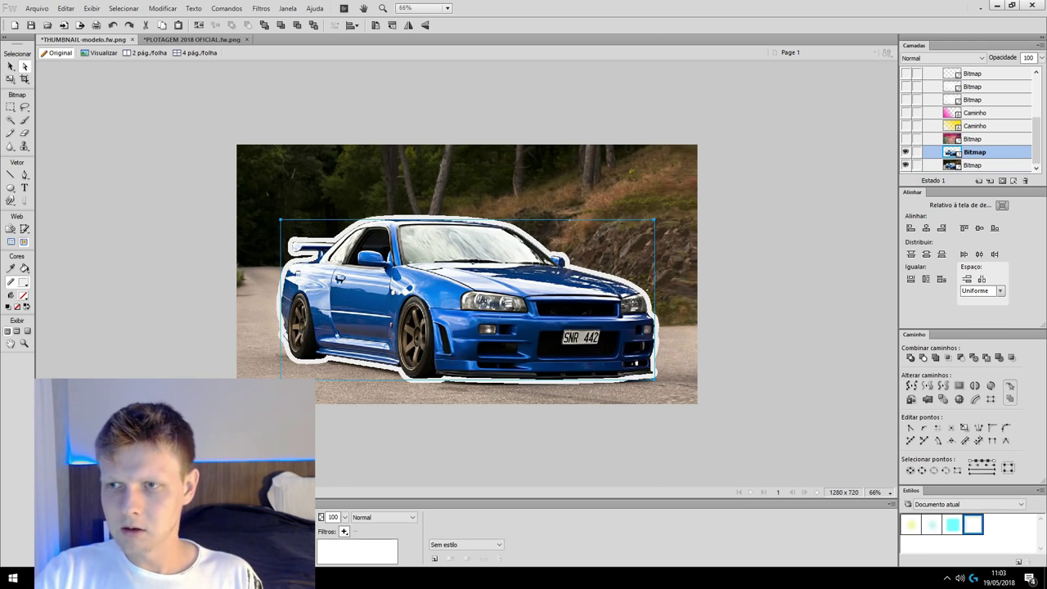
{"action": "left_click", "coordinate": [905, 165]}
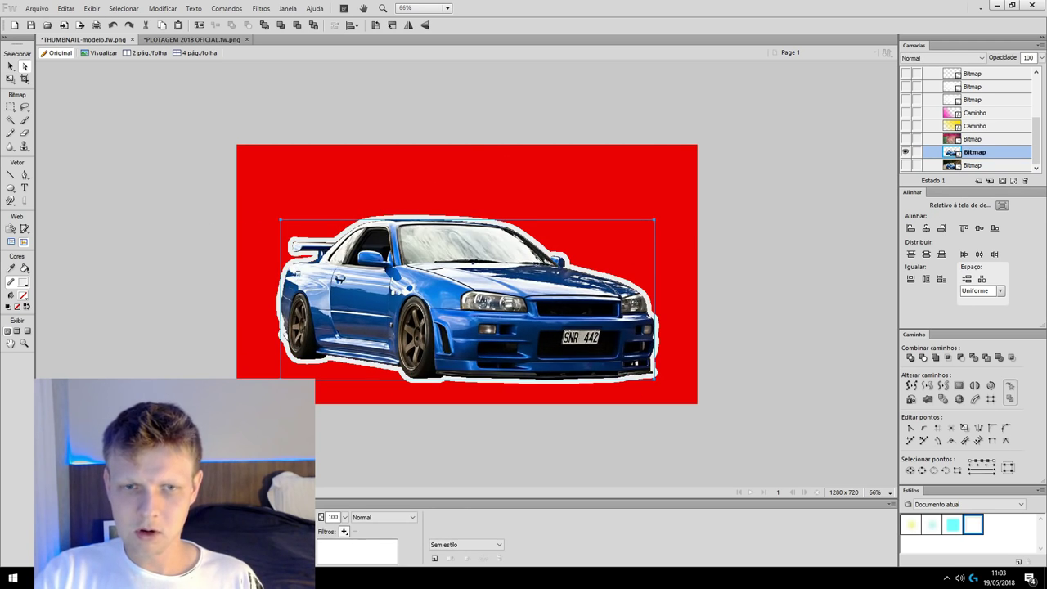
{"action": "left_click", "coordinate": [905, 165]}
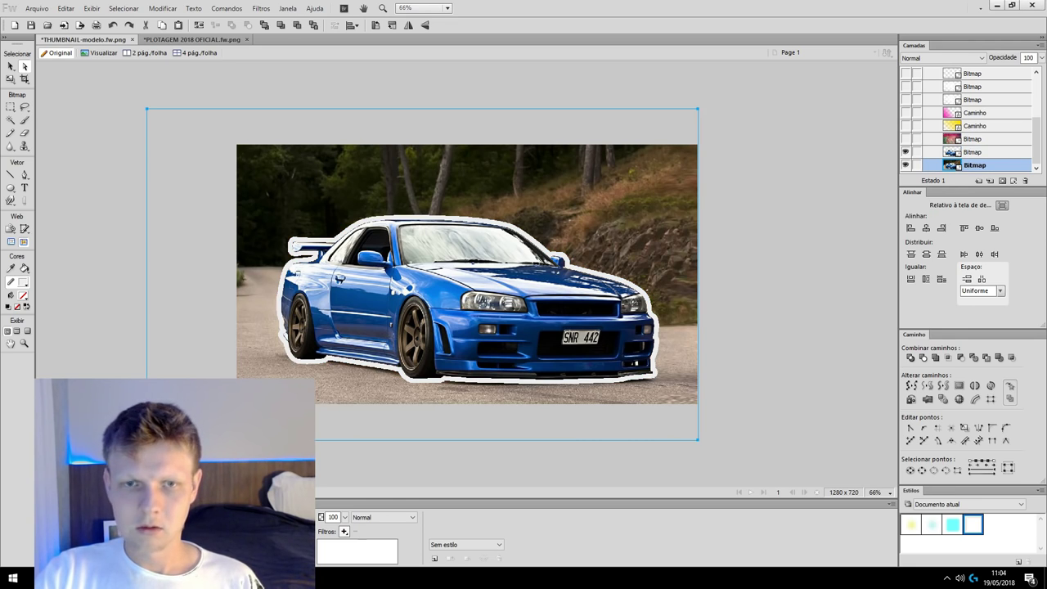
{"action": "key", "text": "ctrl+d"}
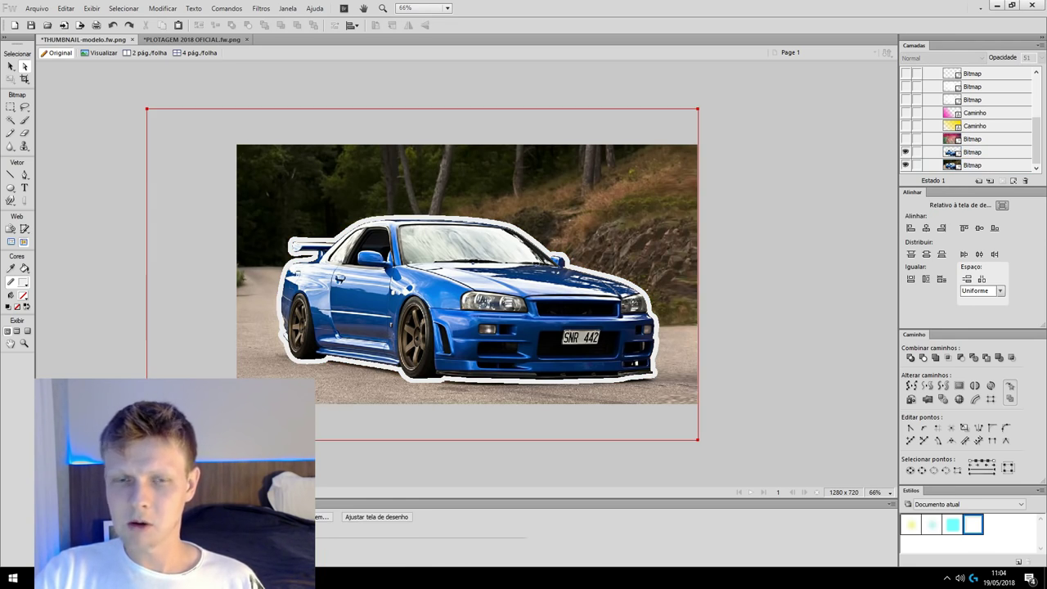
{"action": "key", "text": "ctrl+a"}
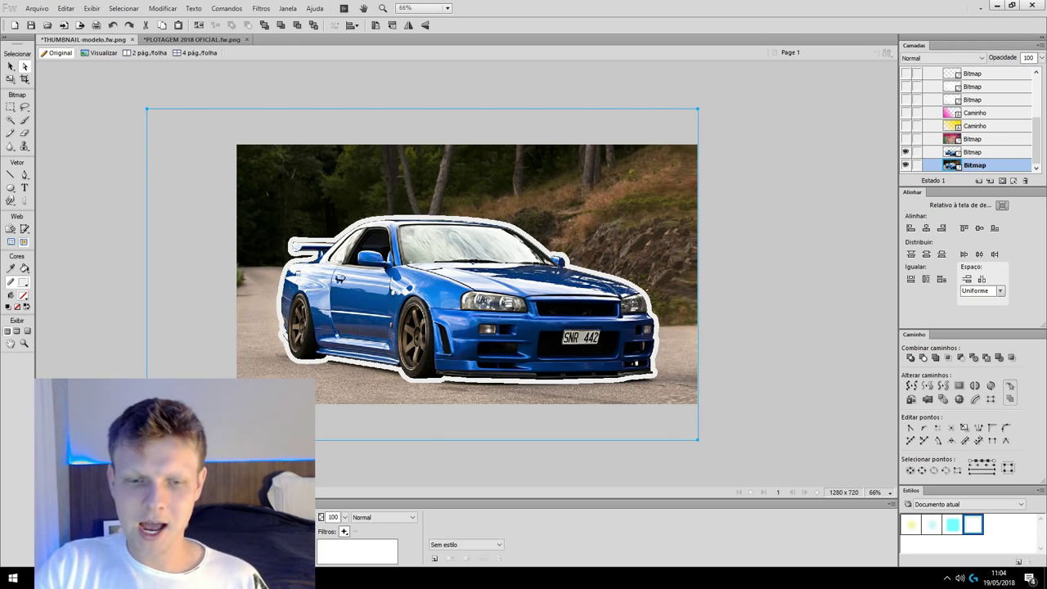
Add a Desfoque gaussiano filter of about 5.8 radius to the forest background
{"action": "left_click", "coordinate": [344, 532]}
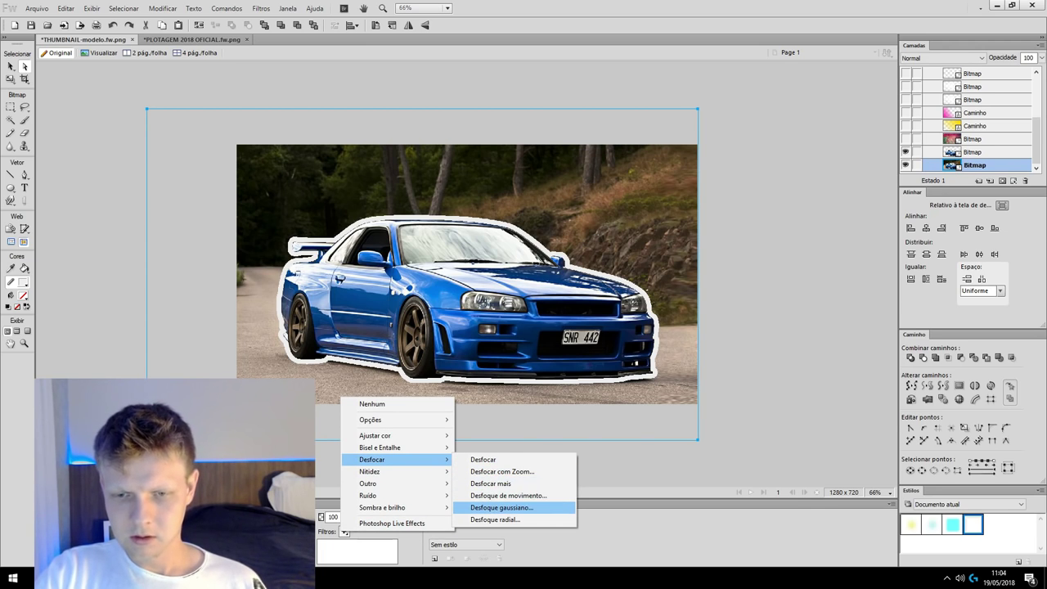
{"action": "left_click", "coordinate": [501, 508]}
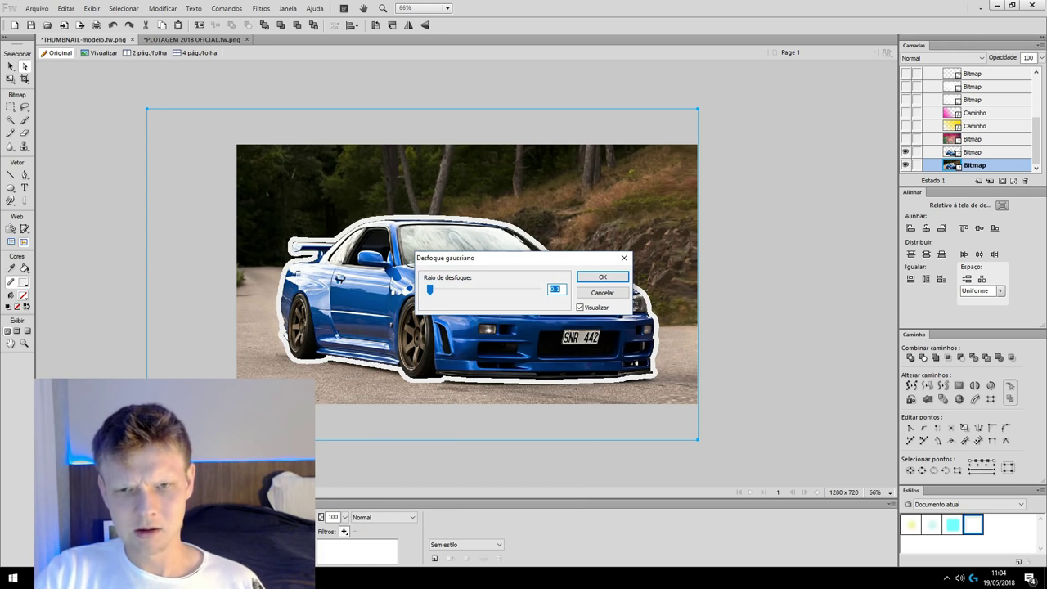
{"action": "left_click_drag", "start_coordinate": [507, 257], "coordinate": [589, 401]}
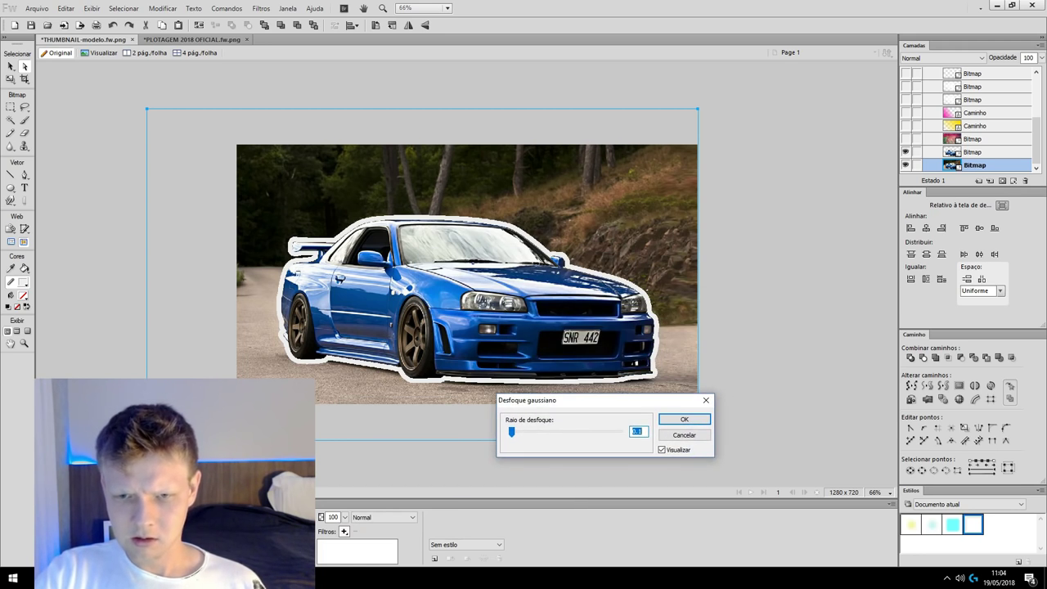
{"action": "left_click", "coordinate": [512, 431]}
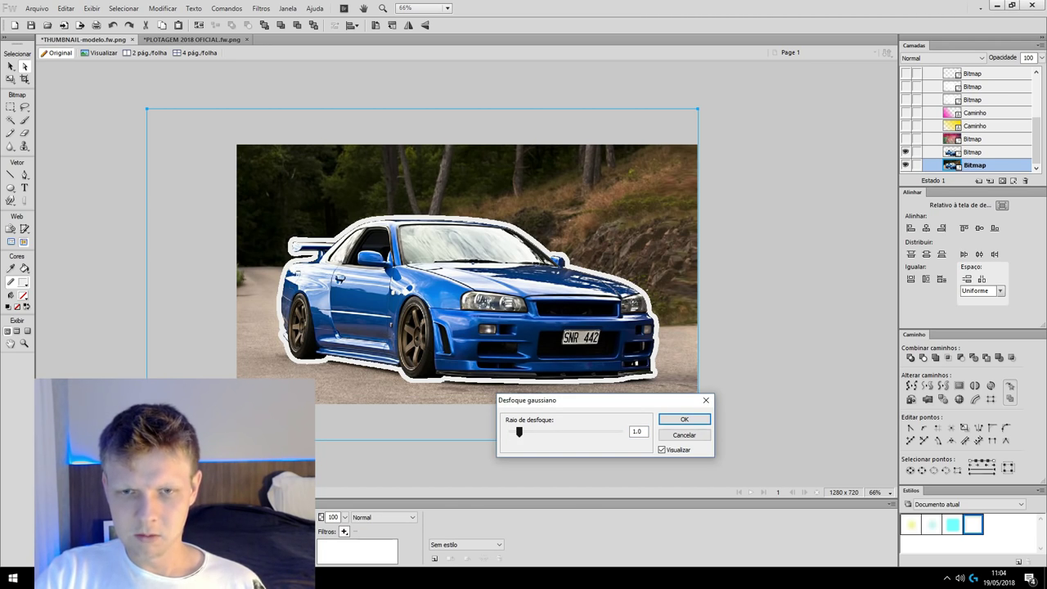
{"action": "left_click_drag", "start_coordinate": [519, 431], "coordinate": [544, 432]}
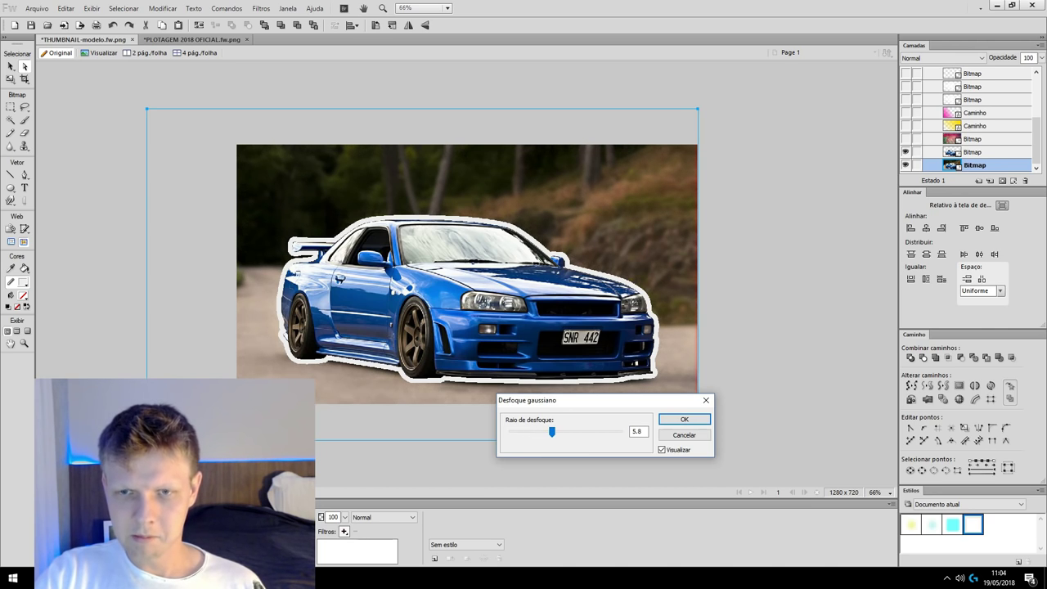
{"action": "left_click", "coordinate": [685, 419]}
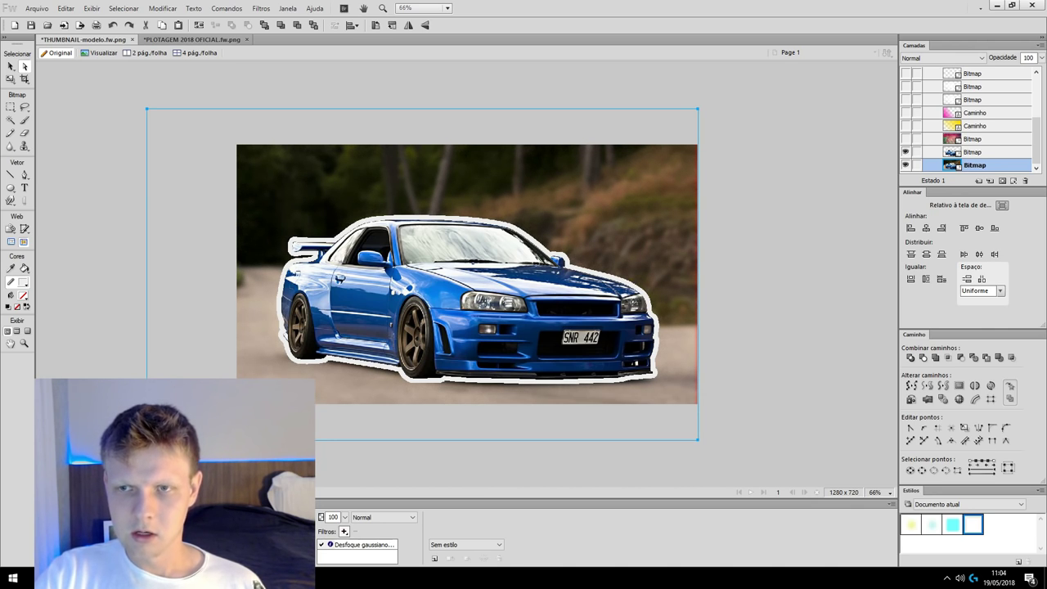
{"action": "left_click", "coordinate": [466, 310]}
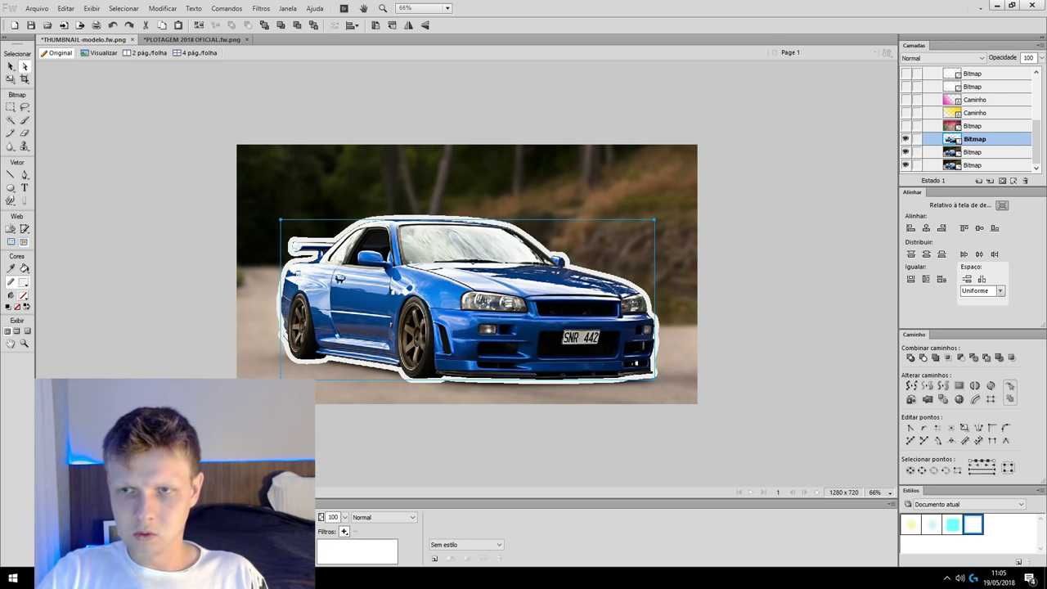
Collapse the Alinhar panel to show all layers and select the top Caminho path
{"action": "scroll", "coordinate": [973, 139], "scroll_direction": "up", "scroll_amount": 1}
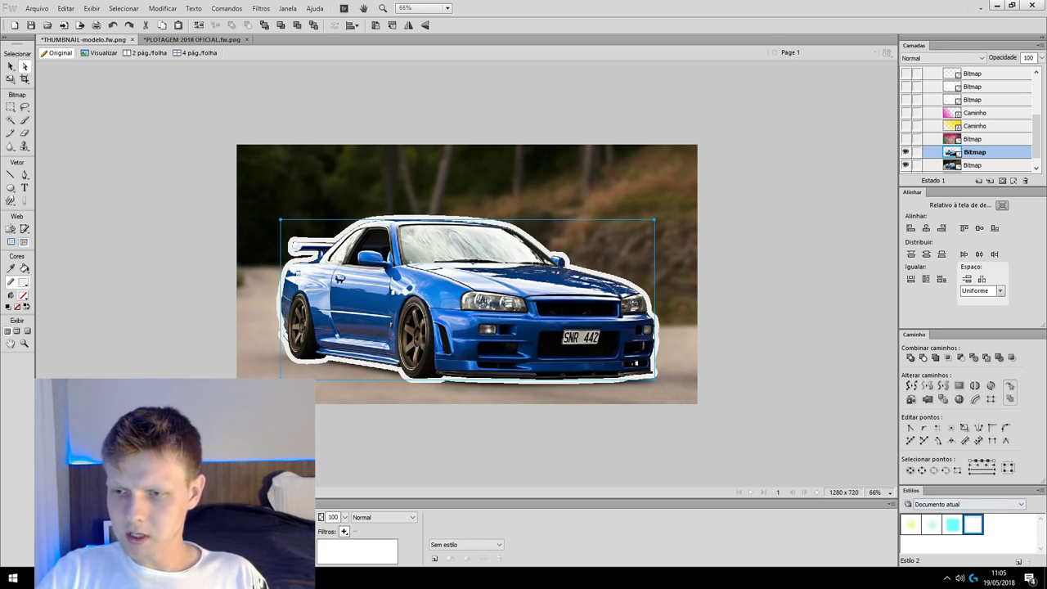
{"action": "left_click_drag", "start_coordinate": [973, 186], "coordinate": [973, 103]}
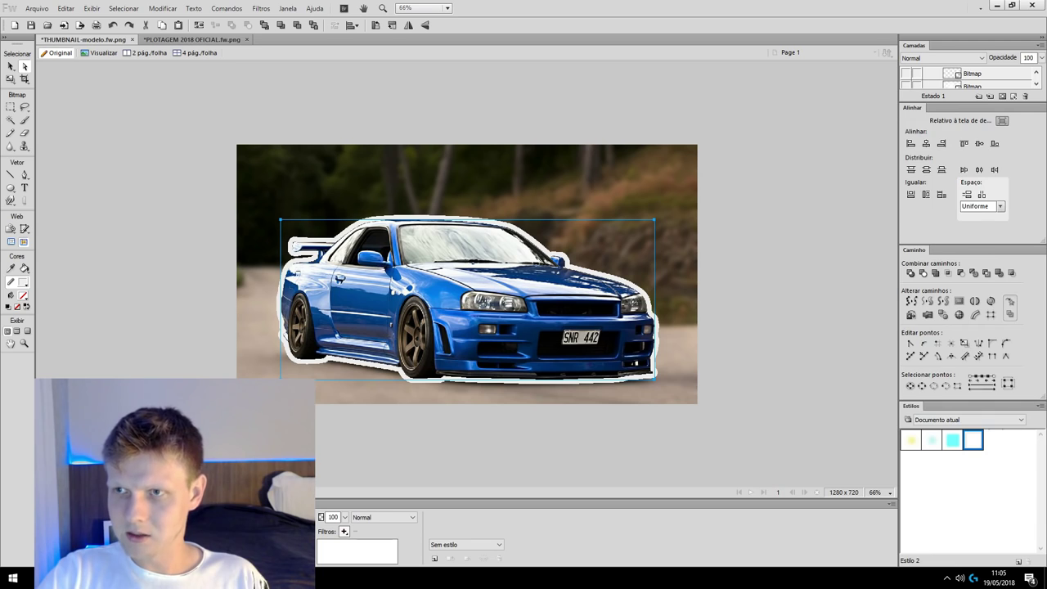
{"action": "left_click", "coordinate": [912, 108]}
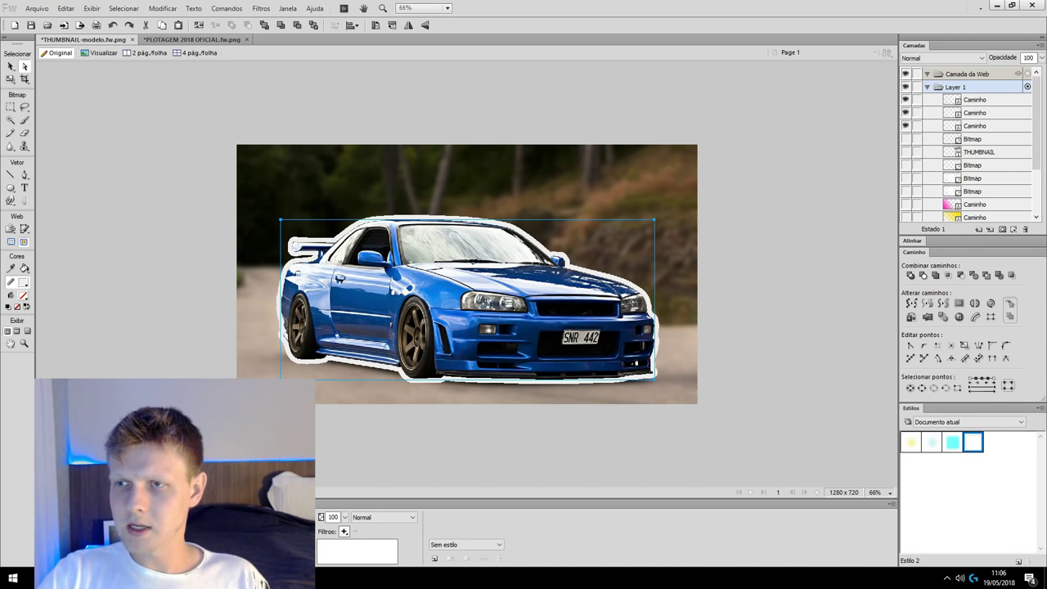
{"action": "left_click", "coordinate": [976, 99]}
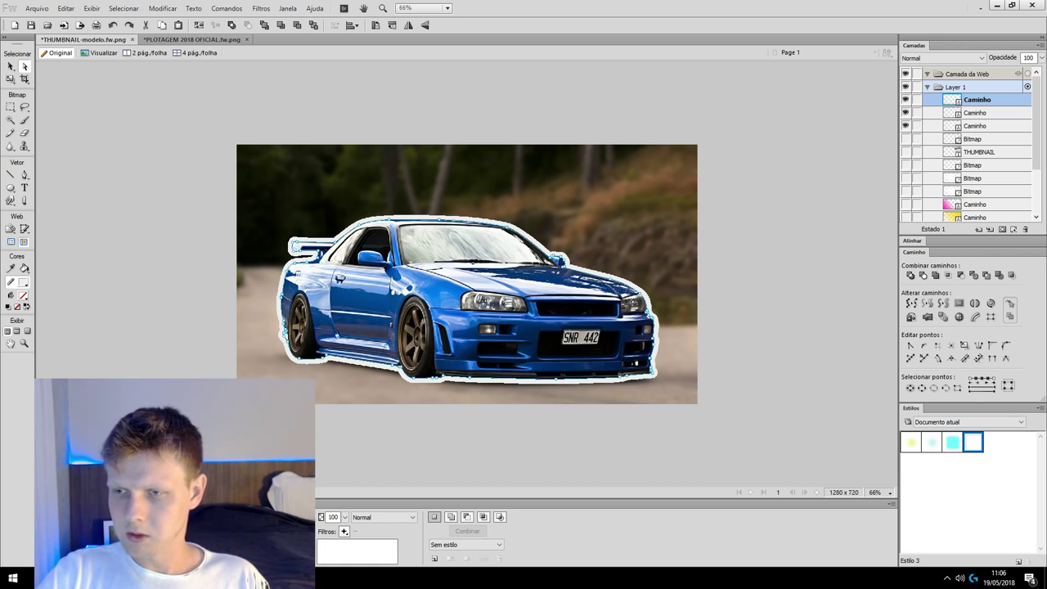
Apply Estilo 3 to the top Caminho path, then select the second Caminho layer
{"action": "left_click", "coordinate": [973, 442]}
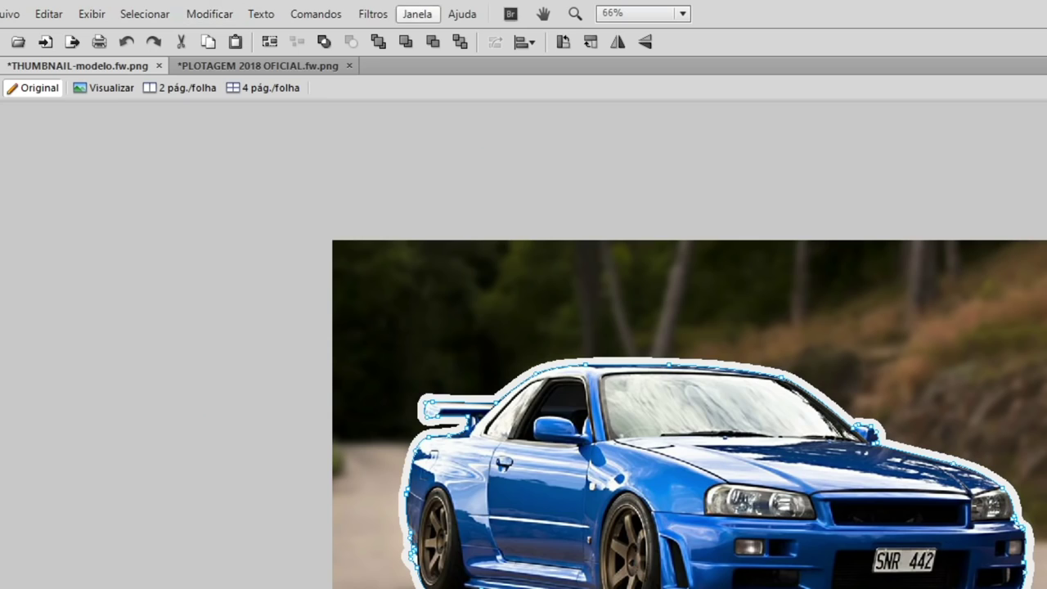
{"action": "left_click", "coordinate": [417, 14]}
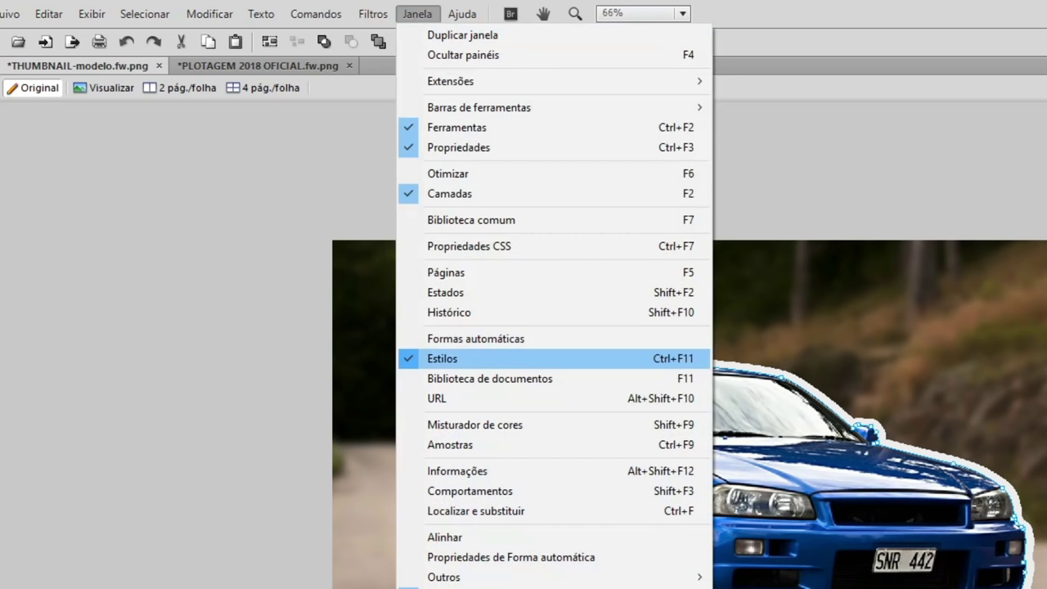
{"action": "key", "text": "Escape"}
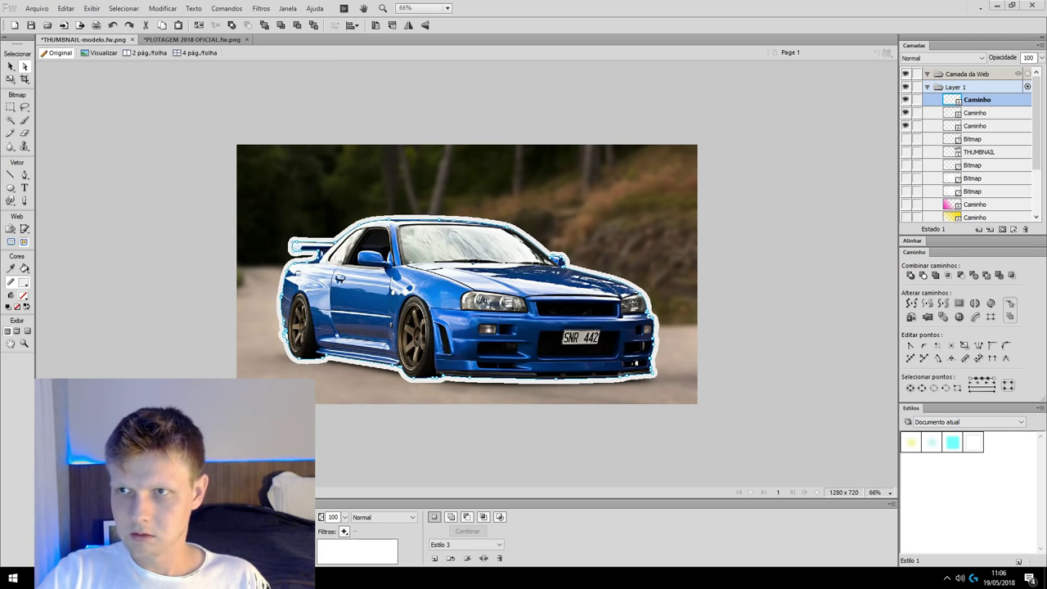
{"action": "left_click", "coordinate": [973, 442]}
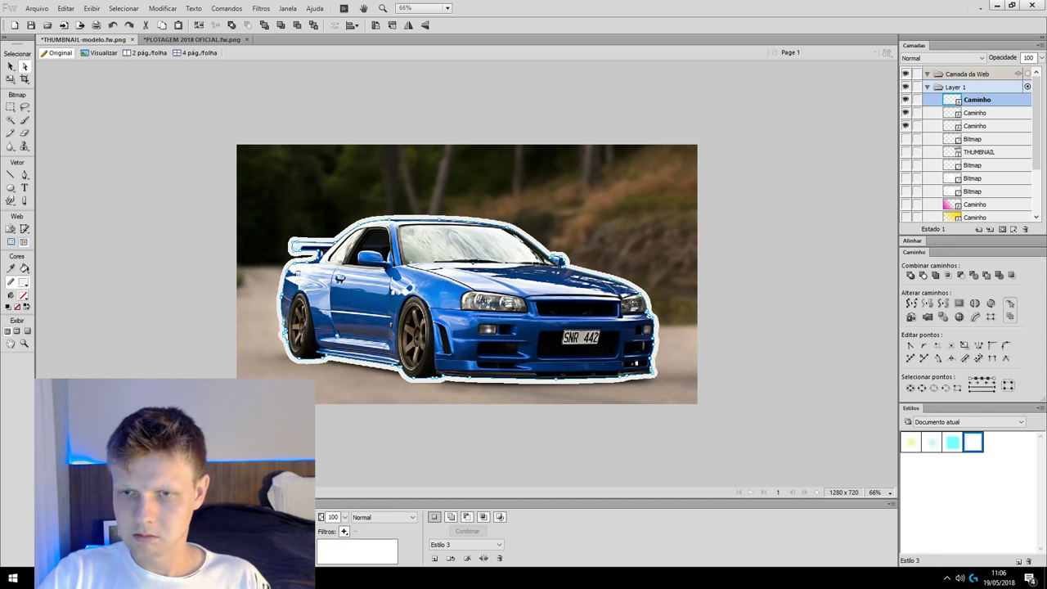
{"action": "left_click_drag", "start_coordinate": [905, 112], "coordinate": [905, 125]}
{"action": "scroll", "coordinate": [965, 147], "scroll_direction": "down", "scroll_amount": 3}
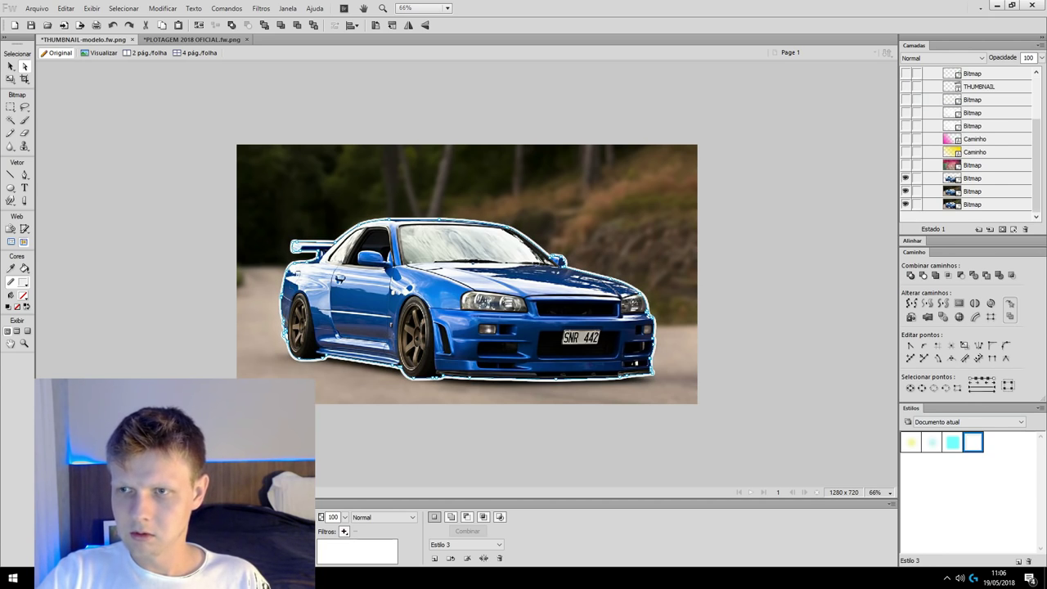
{"action": "scroll", "coordinate": [966, 147], "scroll_direction": "up", "scroll_amount": 3}
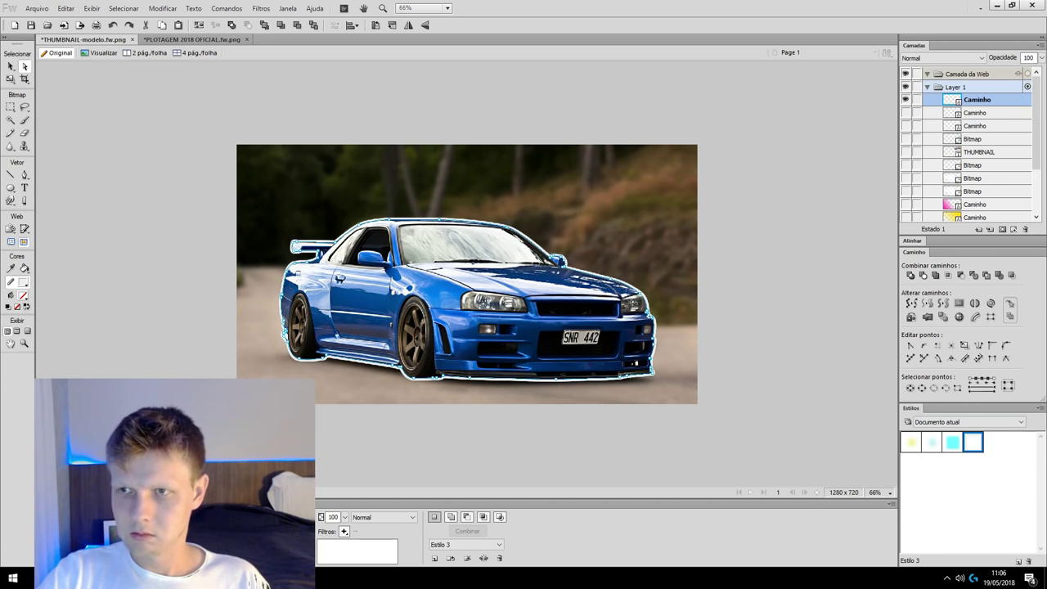
{"action": "left_click", "coordinate": [958, 87]}
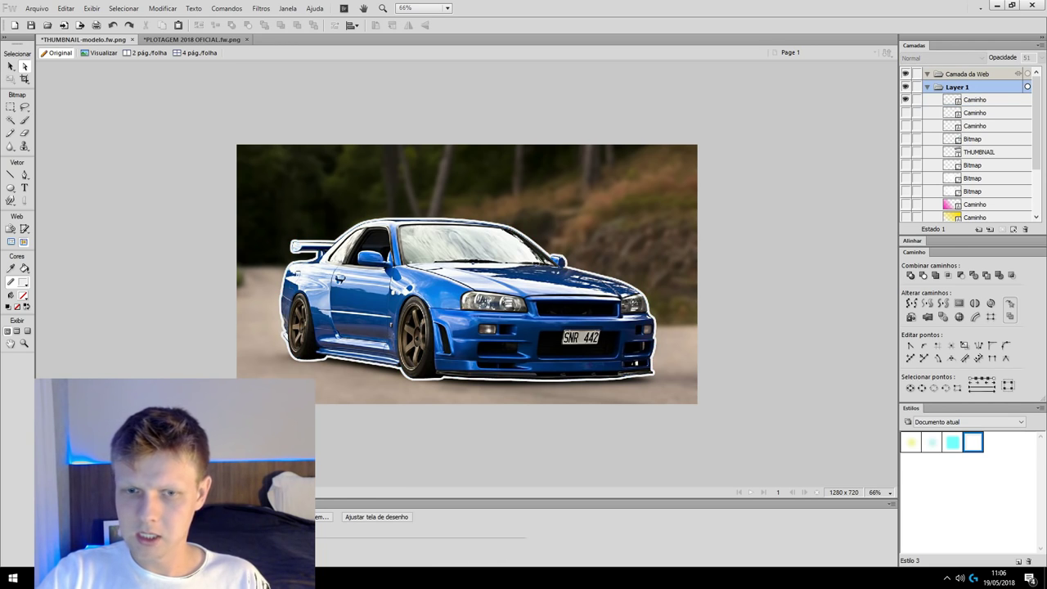
{"action": "left_click", "coordinate": [975, 99]}
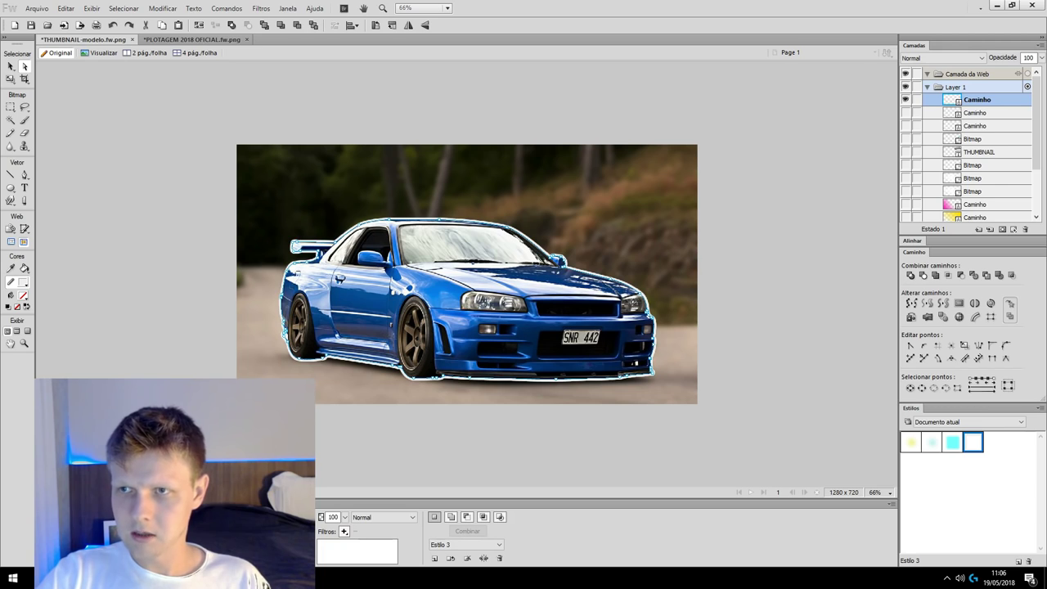
{"action": "left_click", "coordinate": [976, 112]}
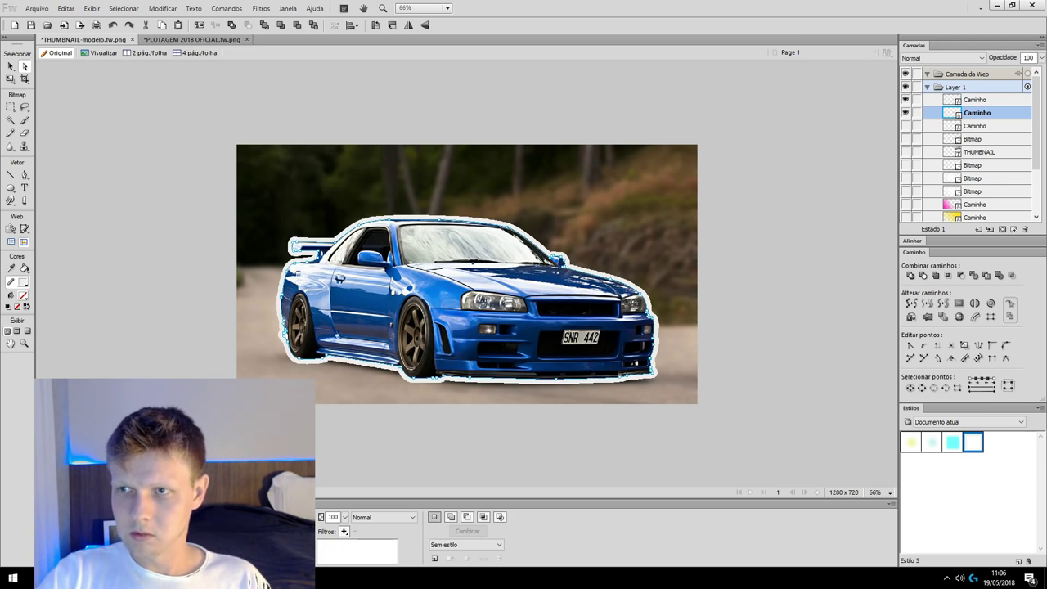
Give the second Caminho path the cyan fill style and the third the blurred glow style
{"action": "left_click", "coordinate": [952, 443]}
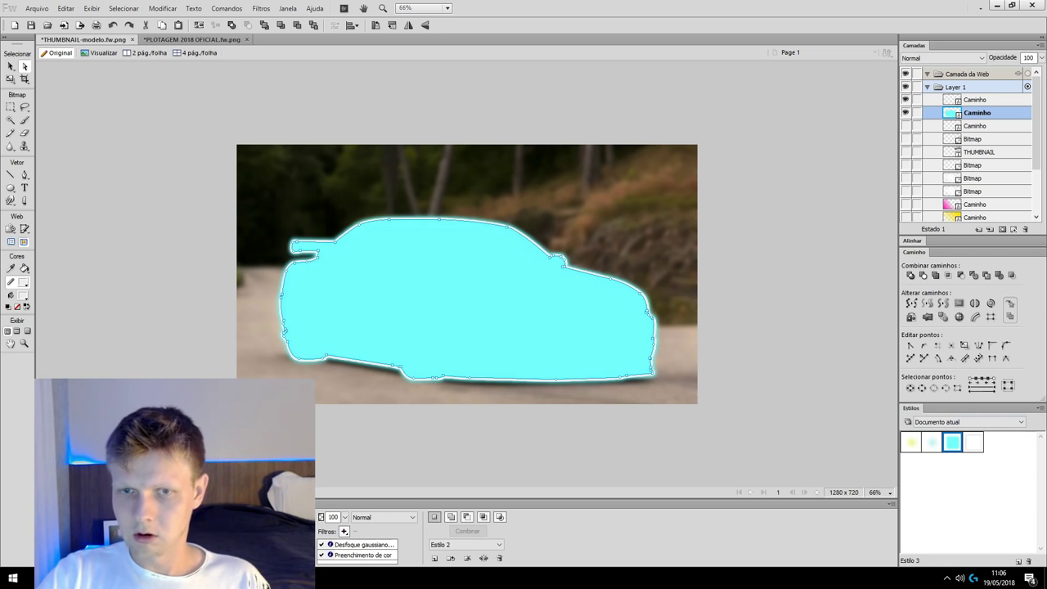
{"action": "left_click", "coordinate": [975, 126]}
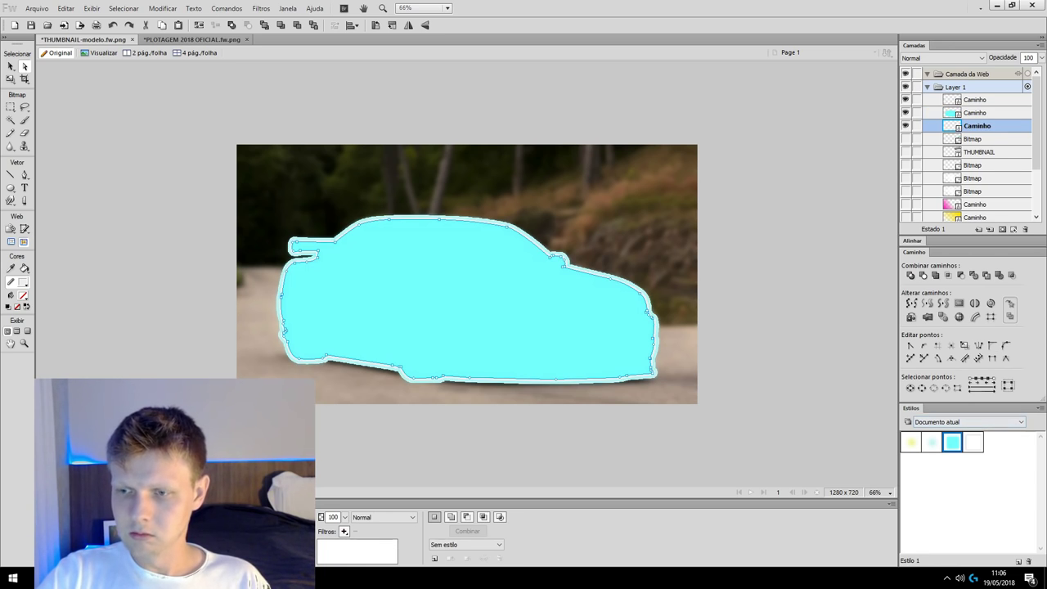
{"action": "left_click", "coordinate": [932, 441]}
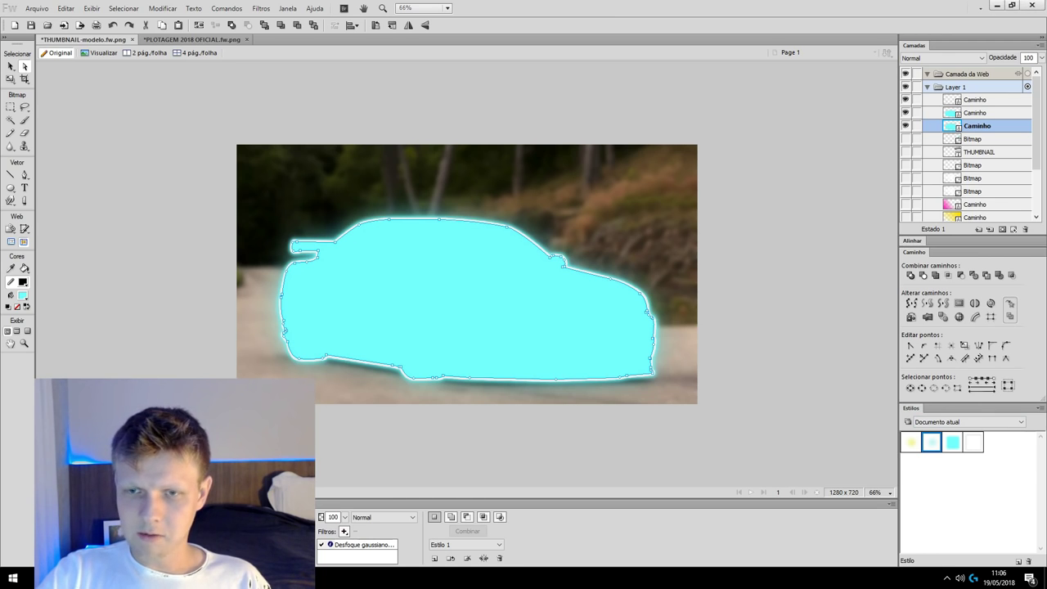
Move the car Bitmap layer above the cyan Caminho layers and deselect
{"action": "scroll", "coordinate": [969, 147], "scroll_direction": "down", "scroll_amount": 2}
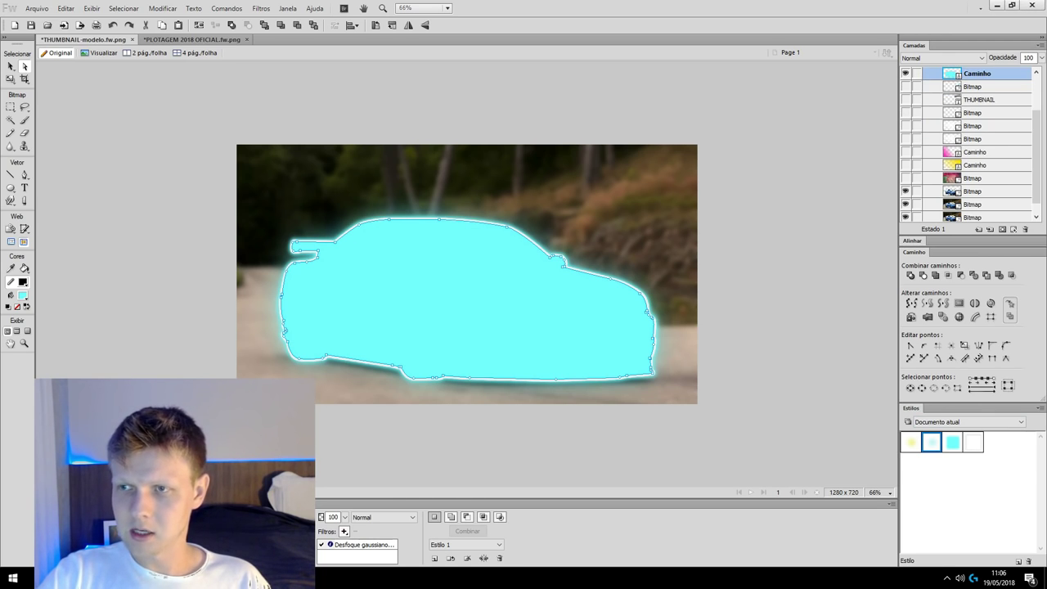
{"action": "left_click_drag", "start_coordinate": [973, 191], "coordinate": [974, 105]}
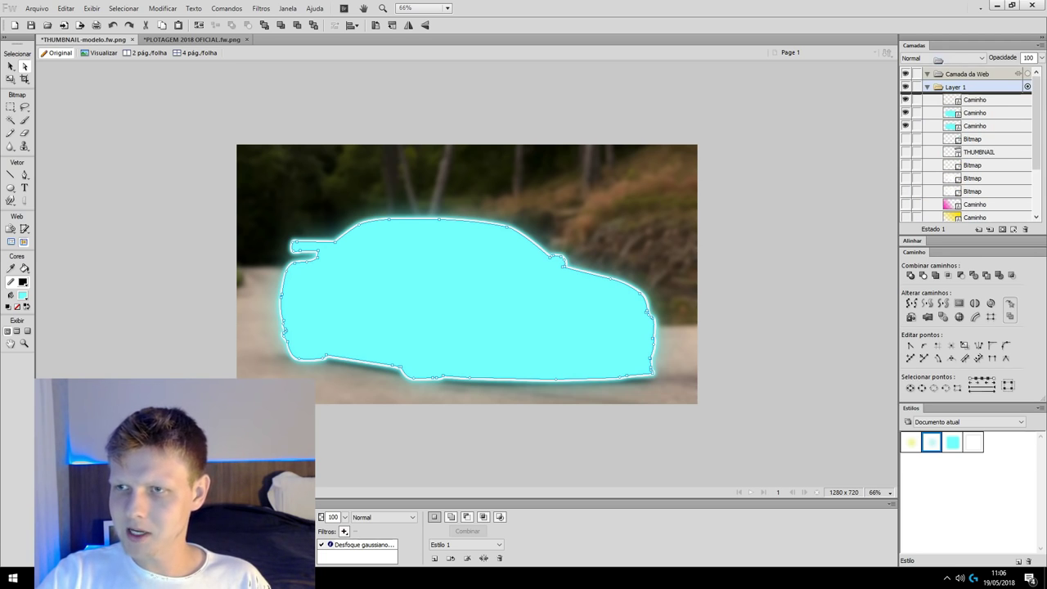
{"action": "left_click_drag", "start_coordinate": [974, 105], "coordinate": [973, 115]}
{"action": "key", "text": "ctrl+d"}
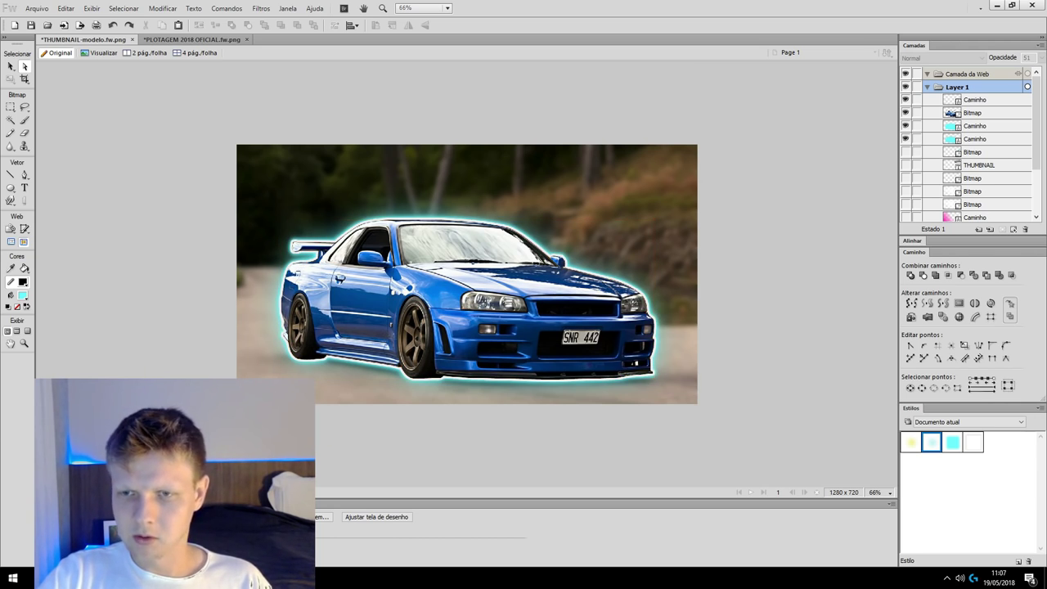
Select the cosmic background Bitmap layer and rename it Fundo Cosmo
{"action": "key", "text": "v"}
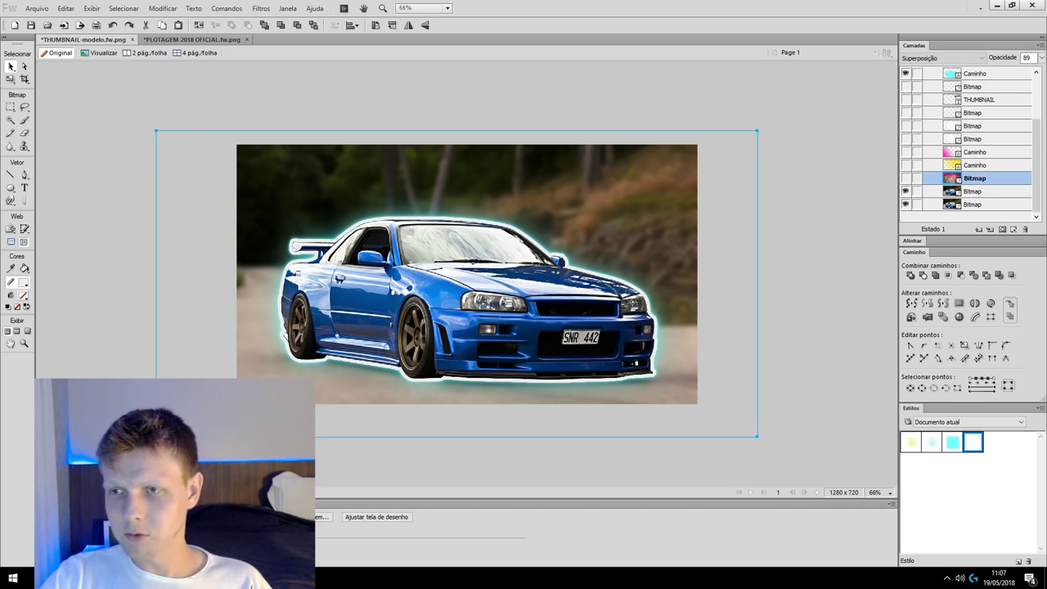
{"action": "left_click", "coordinate": [974, 177]}
{"action": "right_click", "coordinate": [974, 178]}
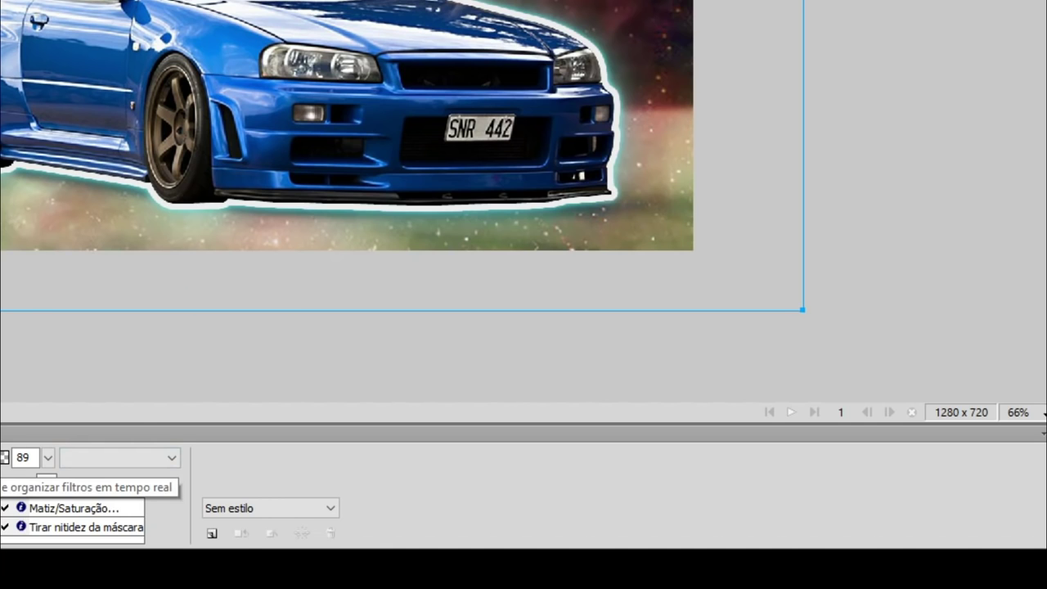
Shift Fundo Cosmo's Matiz/Saturação hue so the nebula turns orange-red
{"action": "double_click", "coordinate": [74, 508]}
{"action": "left_click_drag", "start_coordinate": [307, 0], "coordinate": [281, 340]}
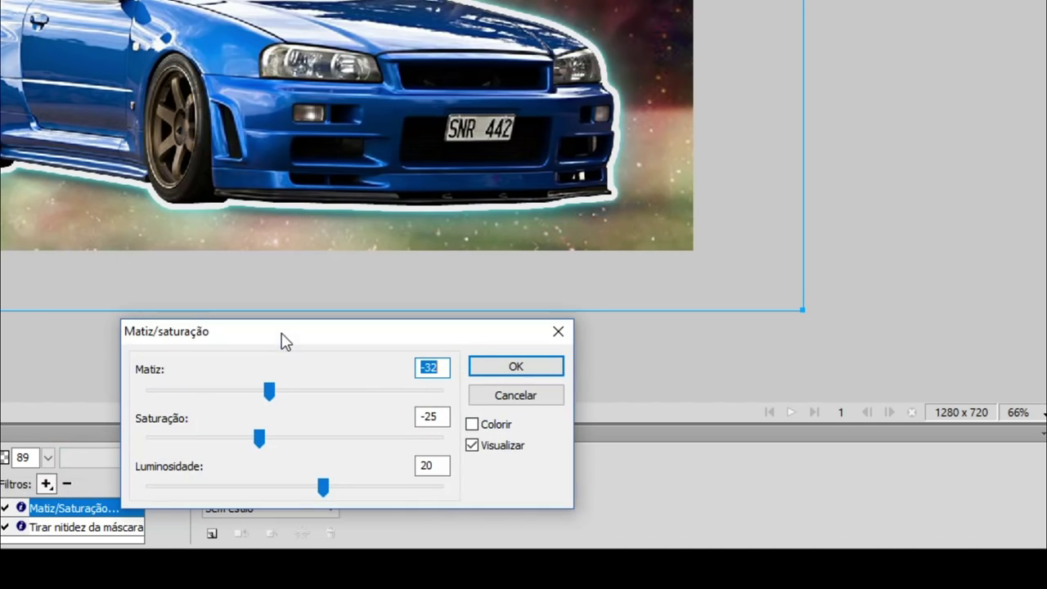
{"action": "mouse_move", "coordinate": [270, 392]}
{"action": "left_mouse_down"}
{"action": "mouse_move", "coordinate": [411, 392]}
{"action": "mouse_move", "coordinate": [296, 391]}
{"action": "left_mouse_up"}
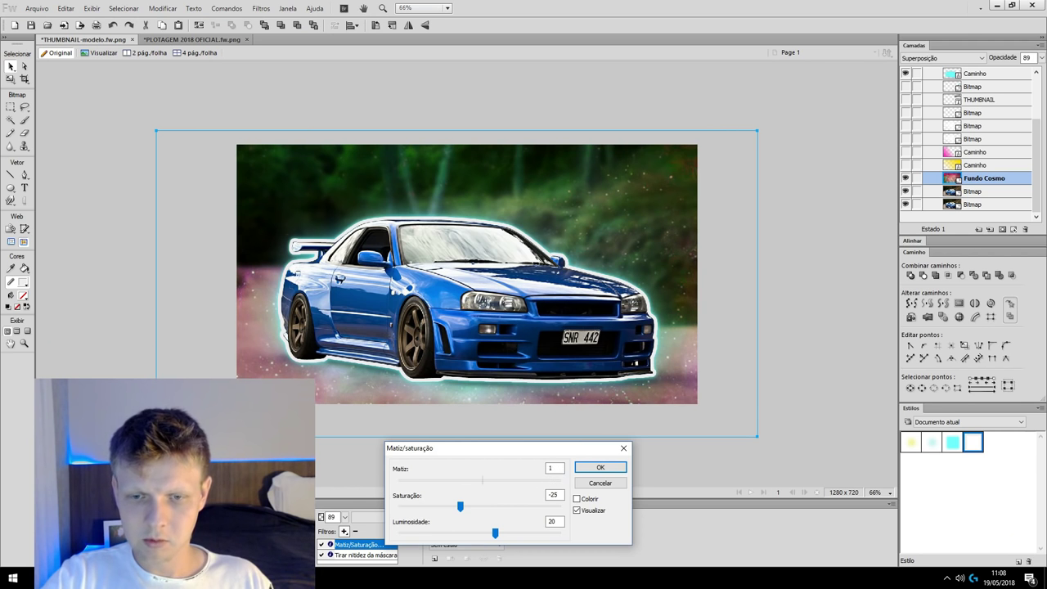
{"action": "mouse_move", "coordinate": [482, 480]}
{"action": "left_mouse_down"}
{"action": "mouse_move", "coordinate": [427, 480]}
{"action": "mouse_move", "coordinate": [475, 480]}
{"action": "left_mouse_up"}
{"action": "left_click", "coordinate": [601, 467]}
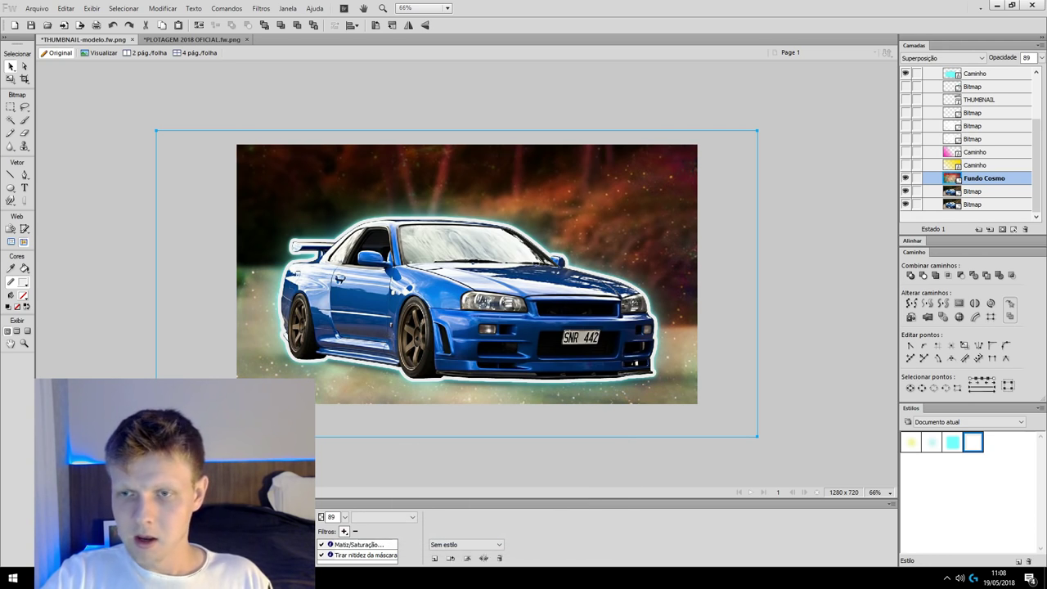
{"action": "key", "text": "ctrl+d"}
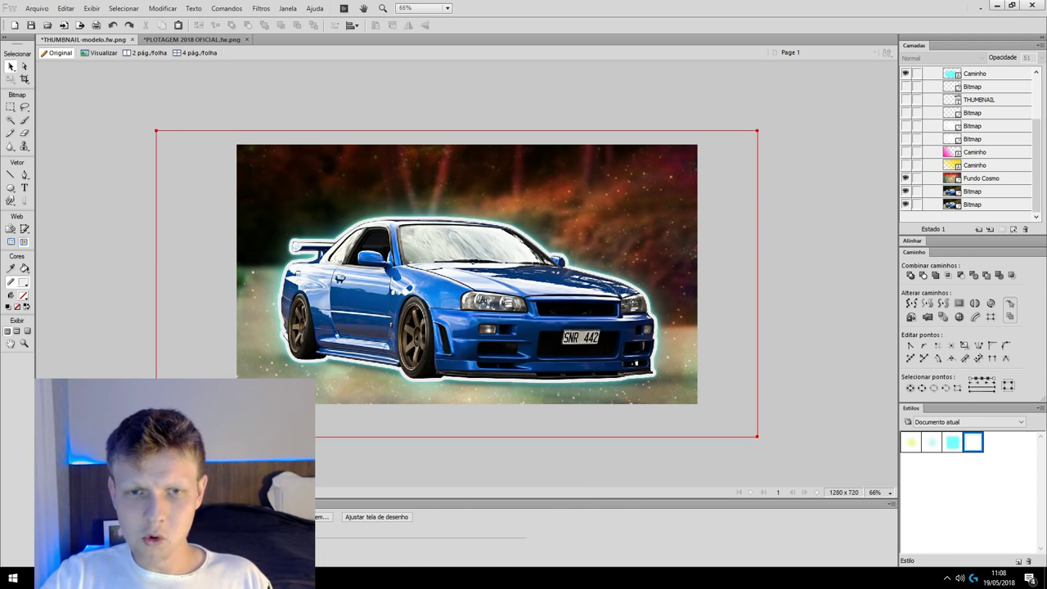
Hide Fundo Cosmo and add a Brilho/contraste filter (brightness 23, contrast -29) to the car Bitmap
{"action": "left_click", "coordinate": [905, 179]}
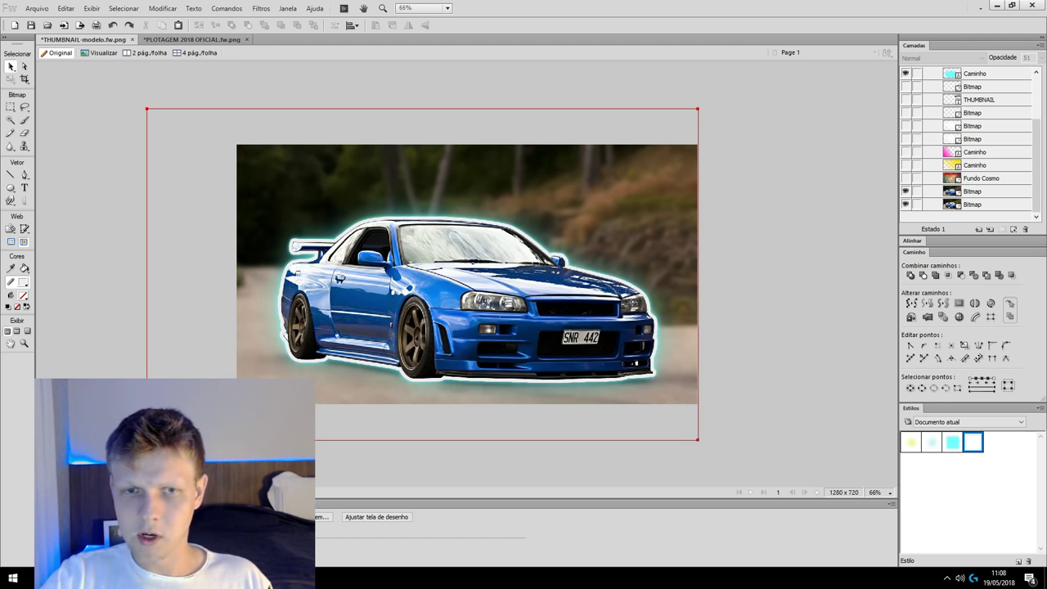
{"action": "left_click", "coordinate": [974, 192]}
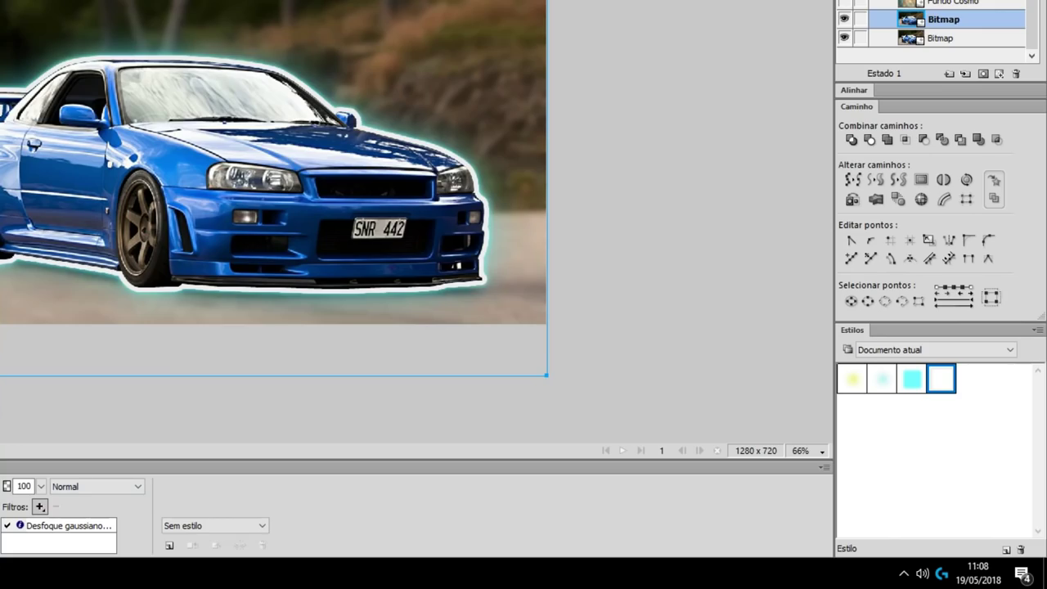
{"action": "left_click", "coordinate": [343, 531]}
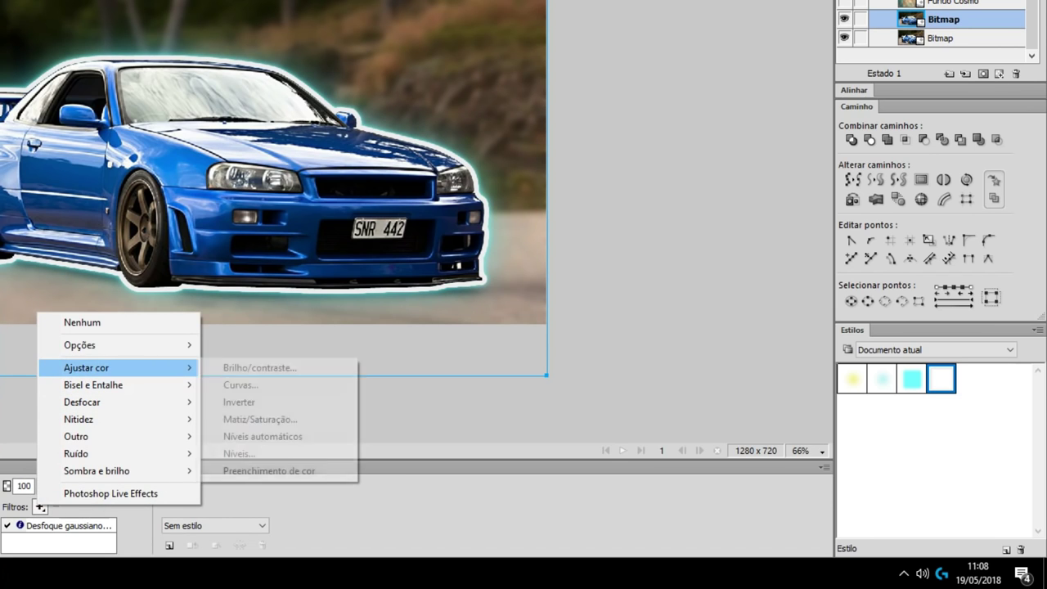
{"action": "left_click", "coordinate": [261, 368]}
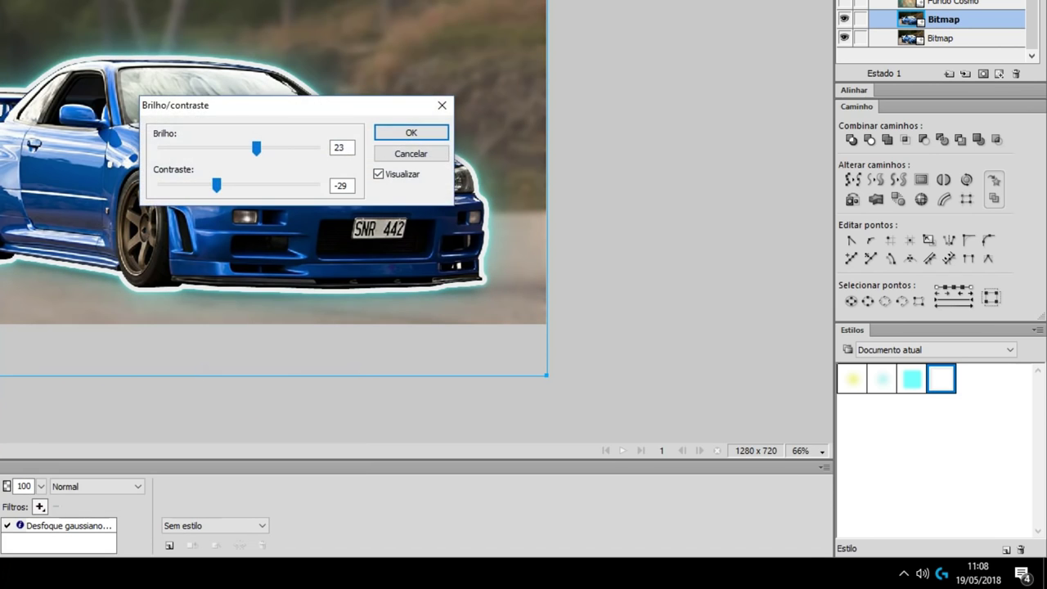
{"action": "left_click_drag", "start_coordinate": [197, 103], "coordinate": [163, 319]}
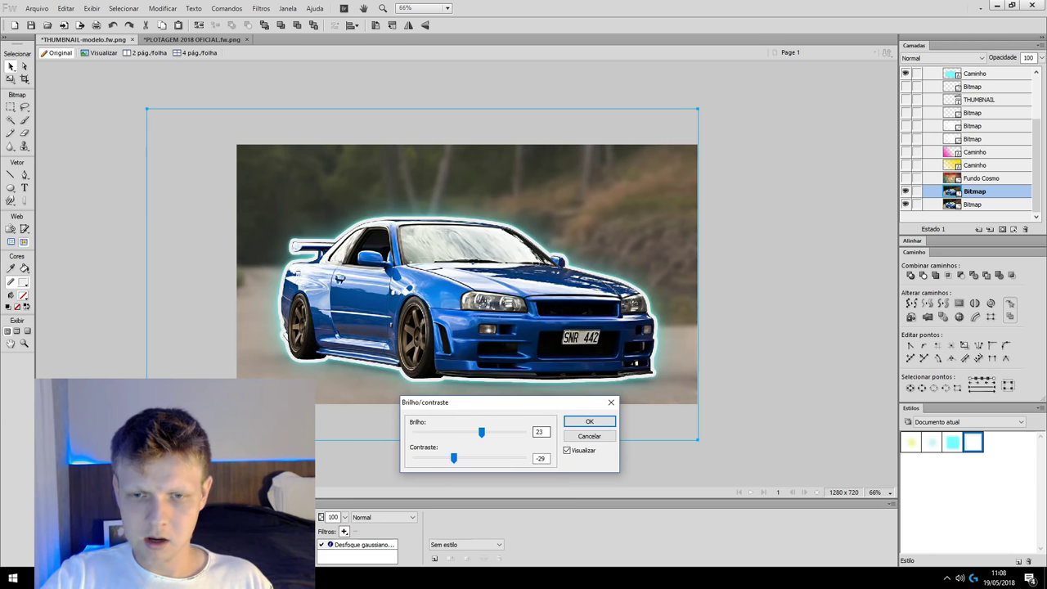
{"action": "left_click_drag", "start_coordinate": [458, 402], "coordinate": [460, 376]}
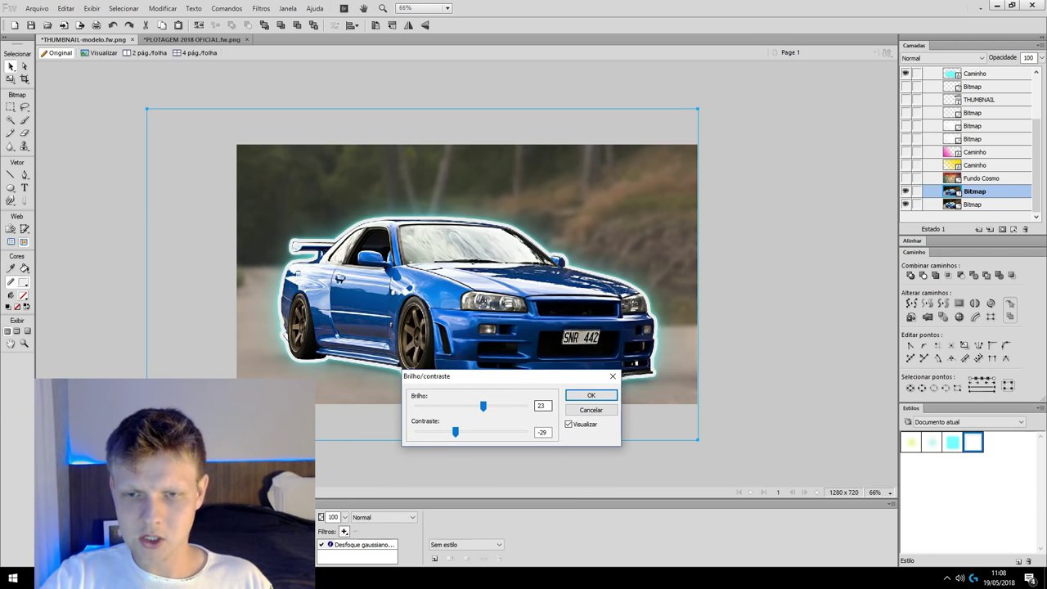
{"action": "left_click", "coordinate": [591, 395]}
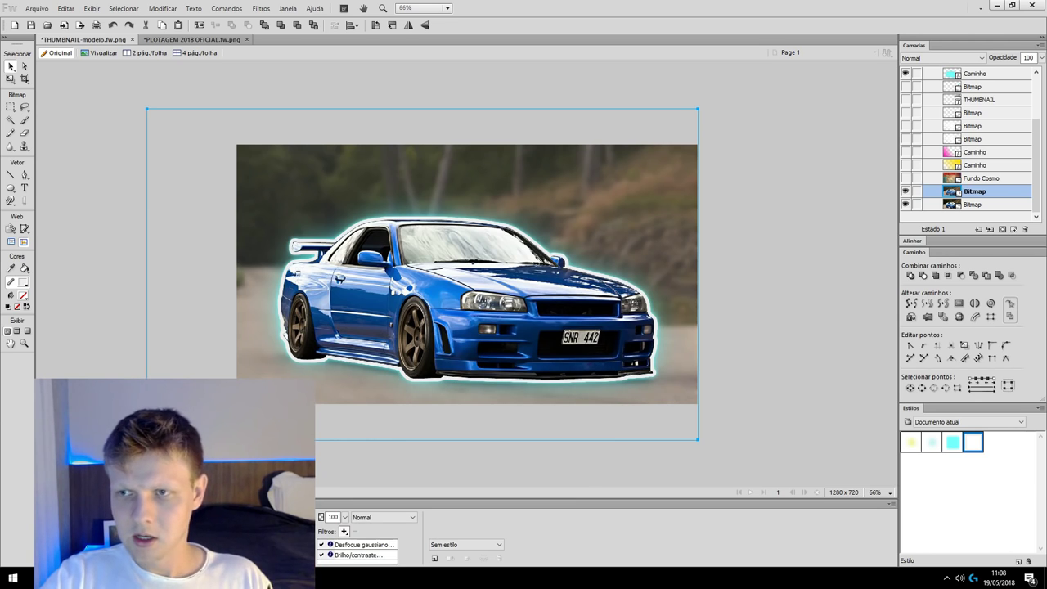
Show Fundo Cosmo again and toggle off the car's brightness/contrast filter
{"action": "left_click", "coordinate": [982, 178]}
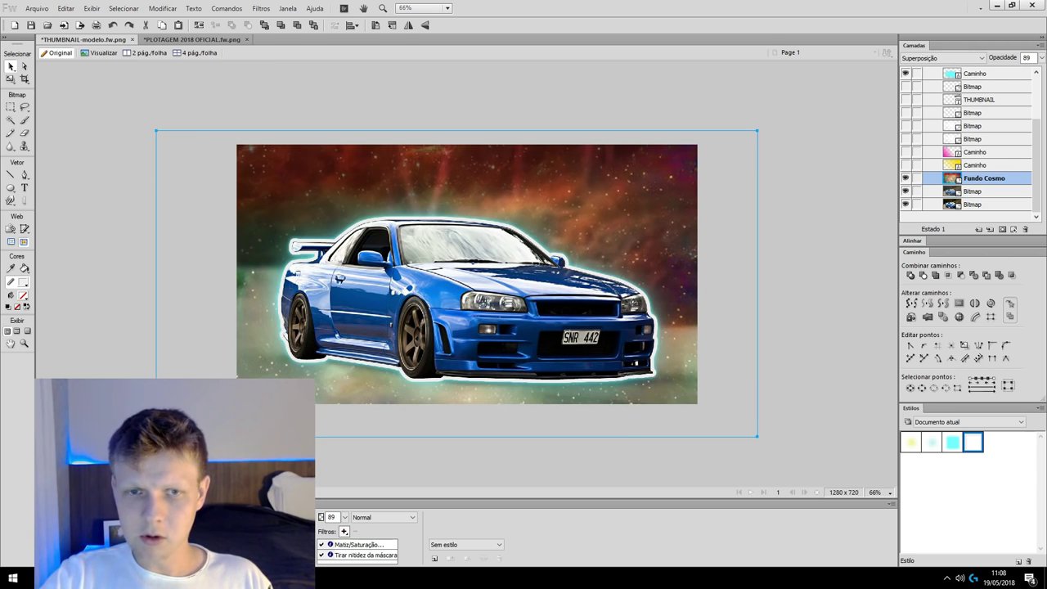
{"action": "left_click", "coordinate": [975, 191]}
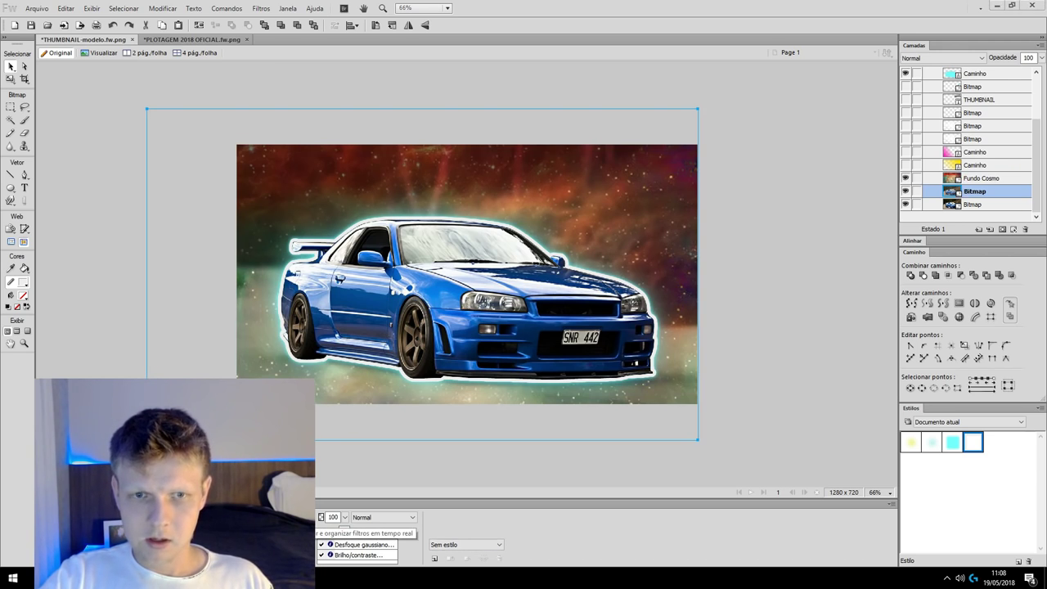
{"action": "left_click", "coordinate": [322, 555]}
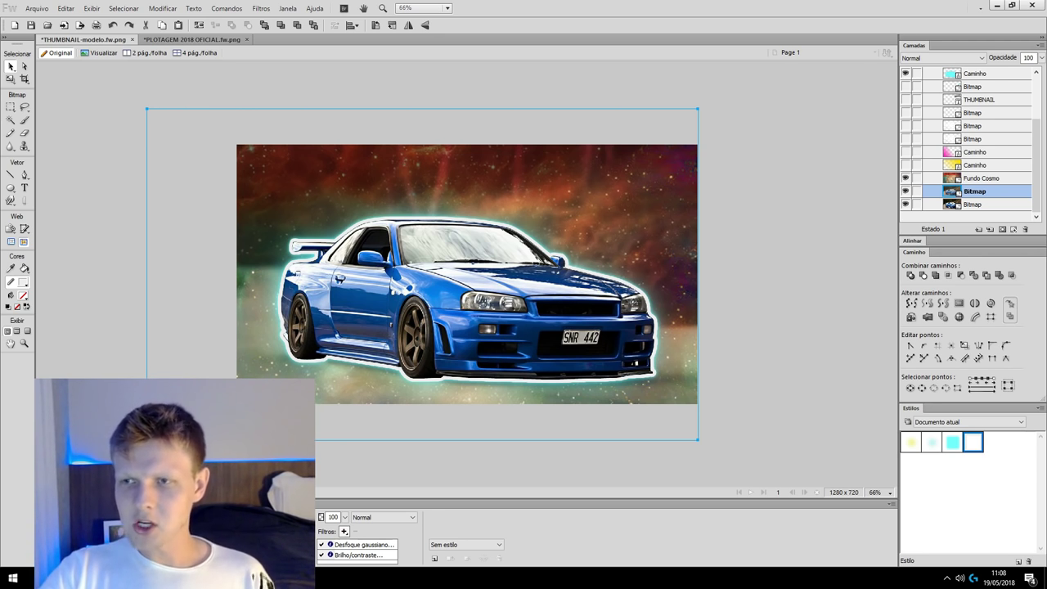
Show the yellow and pink Caminho glow layers and select the pink one
{"action": "left_click", "coordinate": [906, 165]}
{"action": "left_click", "coordinate": [975, 164]}
{"action": "left_click", "coordinate": [906, 152]}
{"action": "left_click", "coordinate": [977, 152]}
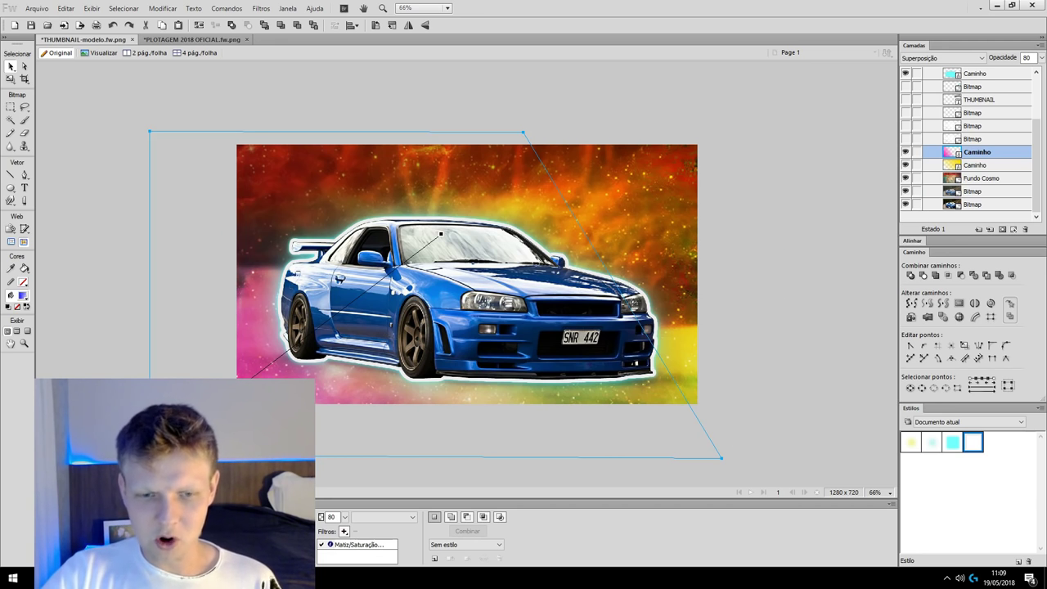
Retune the pink glow layer's Matiz/Saturação hue
{"action": "double_click", "coordinate": [356, 544]}
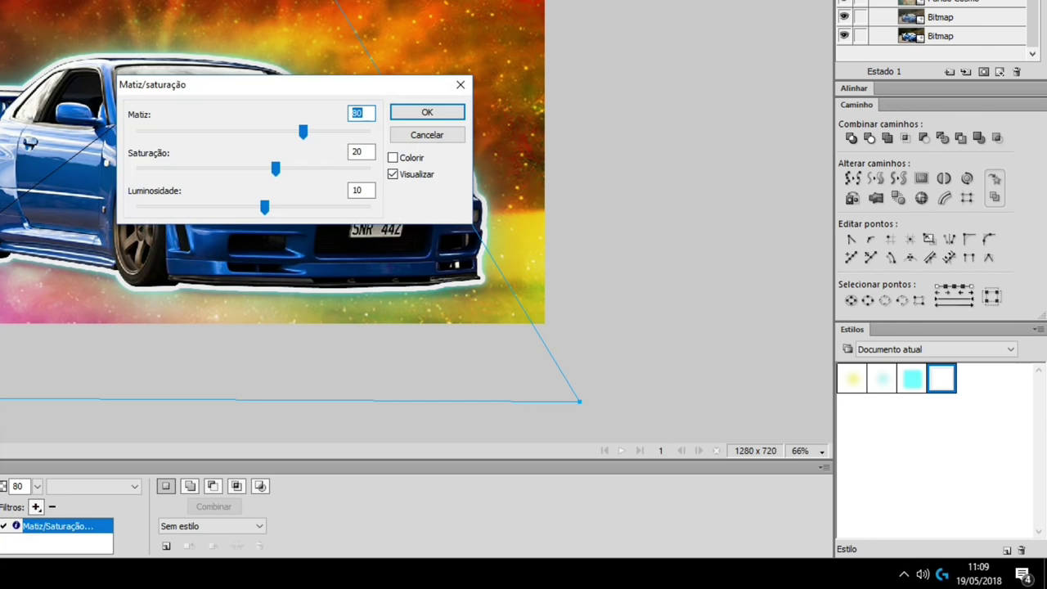
{"action": "key", "text": "Down"}
{"action": "key", "text": "Down"}
{"action": "key", "text": "Down"}
{"action": "key", "text": "Down"}
{"action": "key", "text": "Down"}
{"action": "key", "text": "Down"}
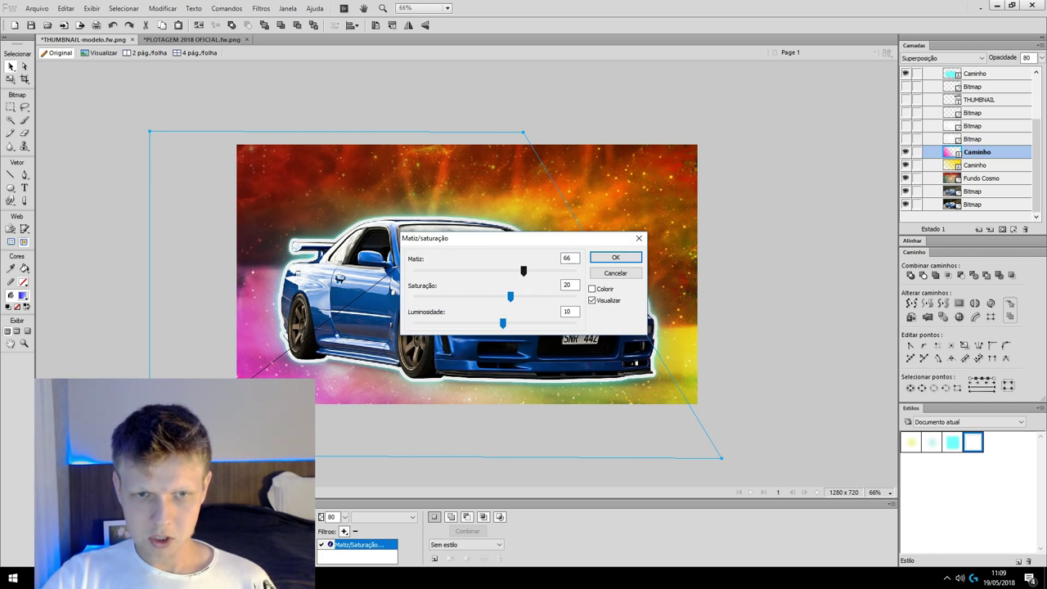
{"action": "left_click_drag", "start_coordinate": [524, 271], "coordinate": [467, 271]}
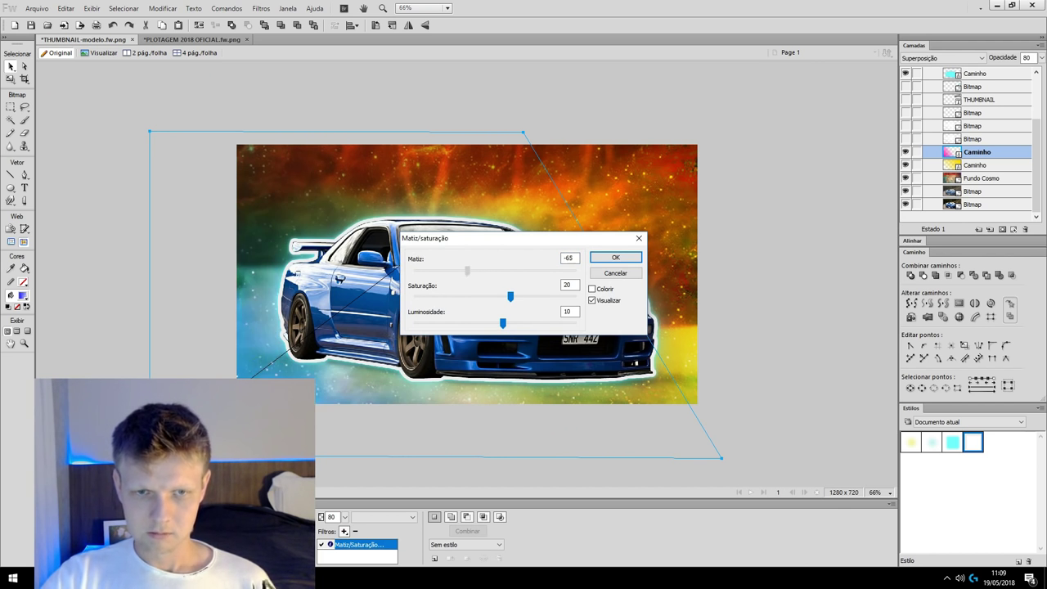
{"action": "mouse_move", "coordinate": [468, 271]}
{"action": "left_mouse_down"}
{"action": "mouse_move", "coordinate": [428, 271]}
{"action": "mouse_move", "coordinate": [539, 271]}
{"action": "mouse_move", "coordinate": [528, 271]}
{"action": "left_mouse_up"}
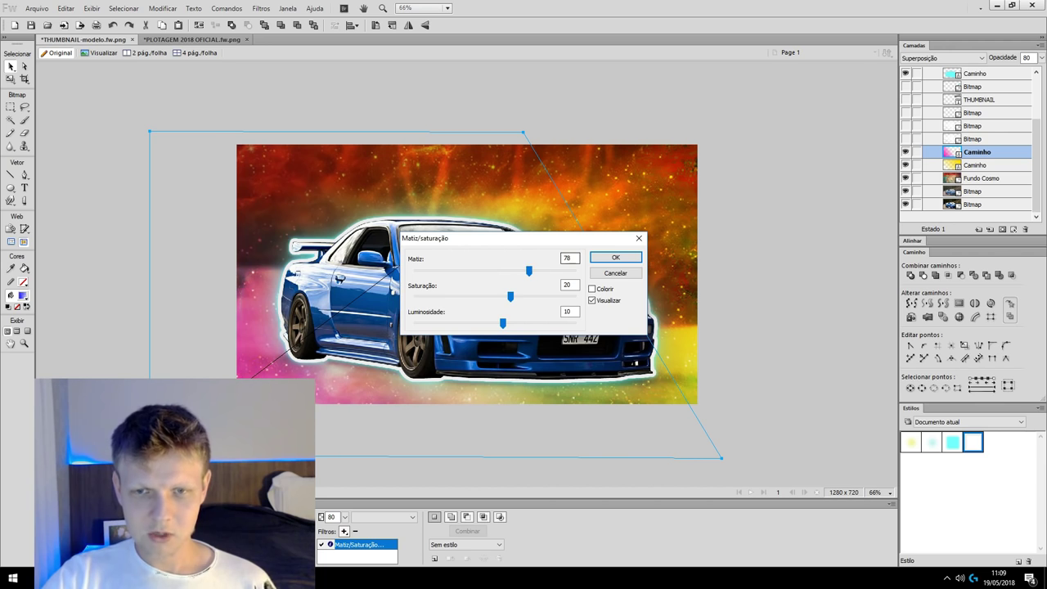
{"action": "left_click", "coordinate": [615, 257]}
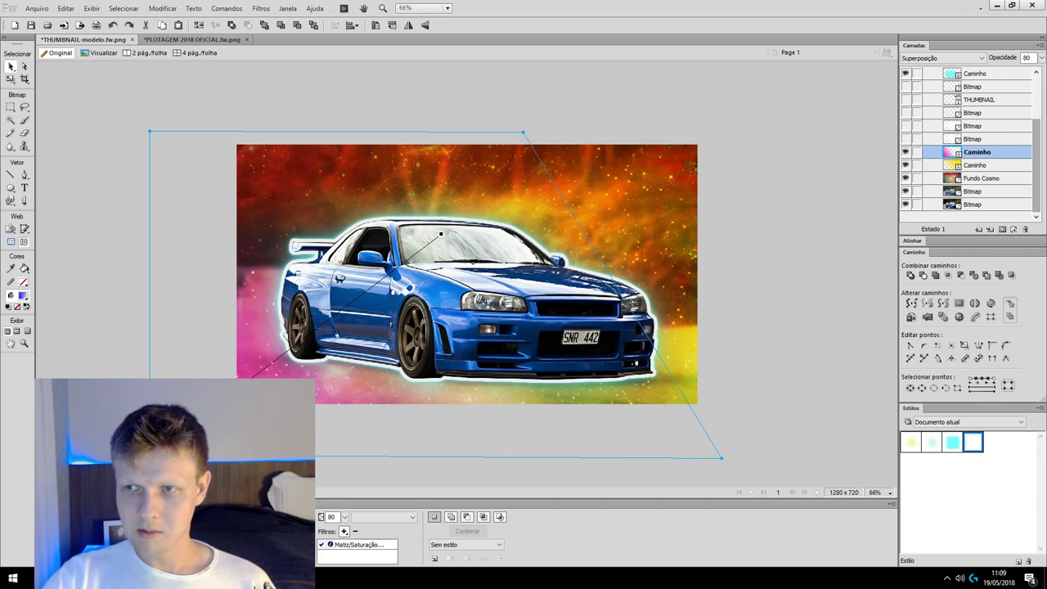
{"action": "left_click", "coordinate": [978, 165]}
{"action": "left_click", "coordinate": [357, 544]}
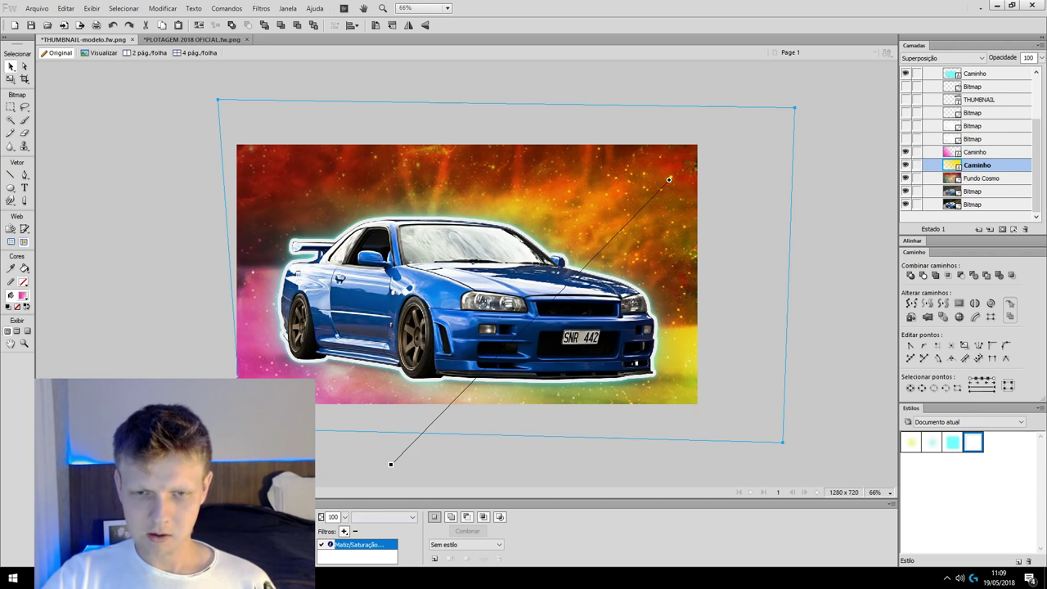
Shift the yellow Caminho glow's Matiz/Saturação hue to about 98 for a yellow-green tint
{"action": "double_click", "coordinate": [358, 544]}
{"action": "left_click_drag", "start_coordinate": [491, 237], "coordinate": [494, 358]}
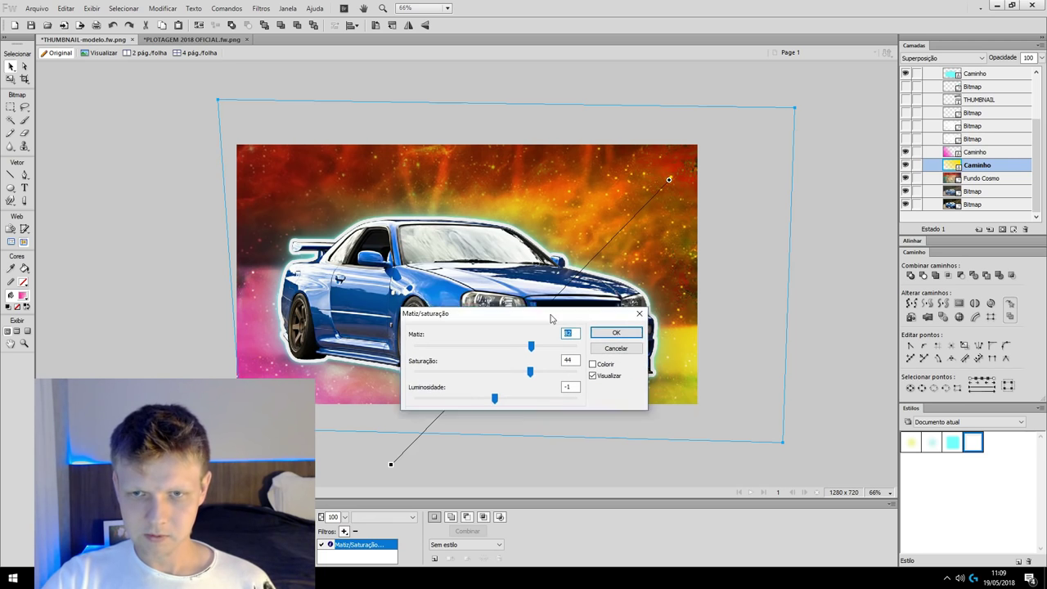
{"action": "type", "text": "65"}
{"action": "left_click", "coordinate": [527, 390]}
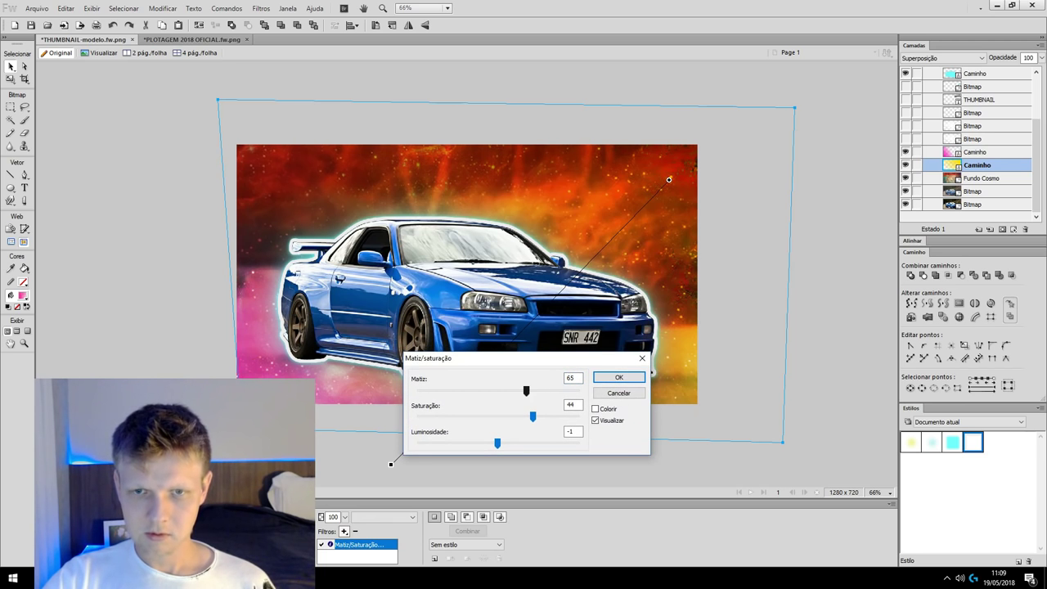
{"action": "left_click_drag", "start_coordinate": [525, 391], "coordinate": [537, 391]}
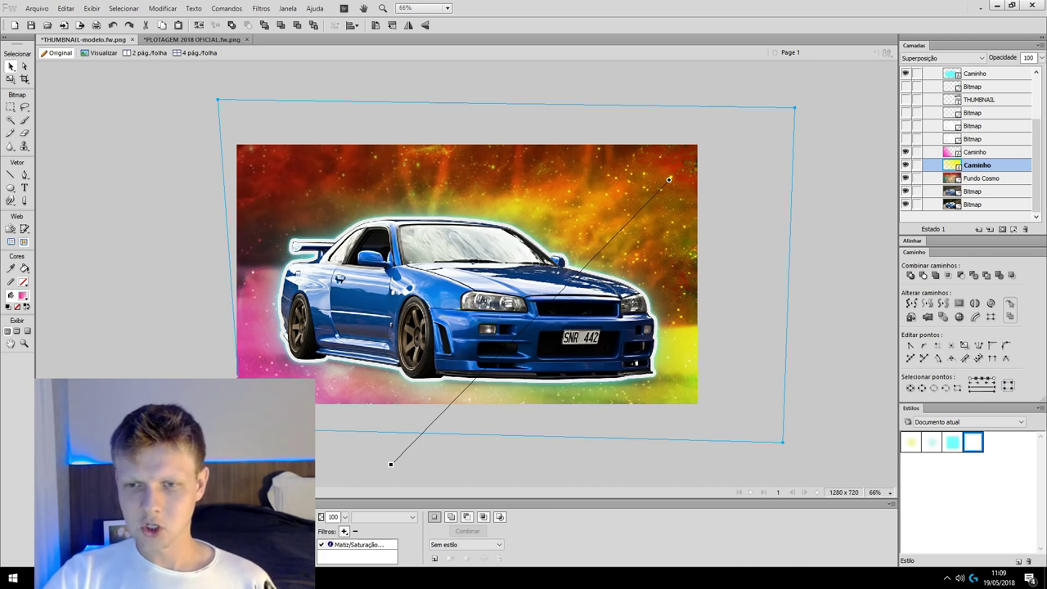
{"action": "key", "text": "ctrl+d"}
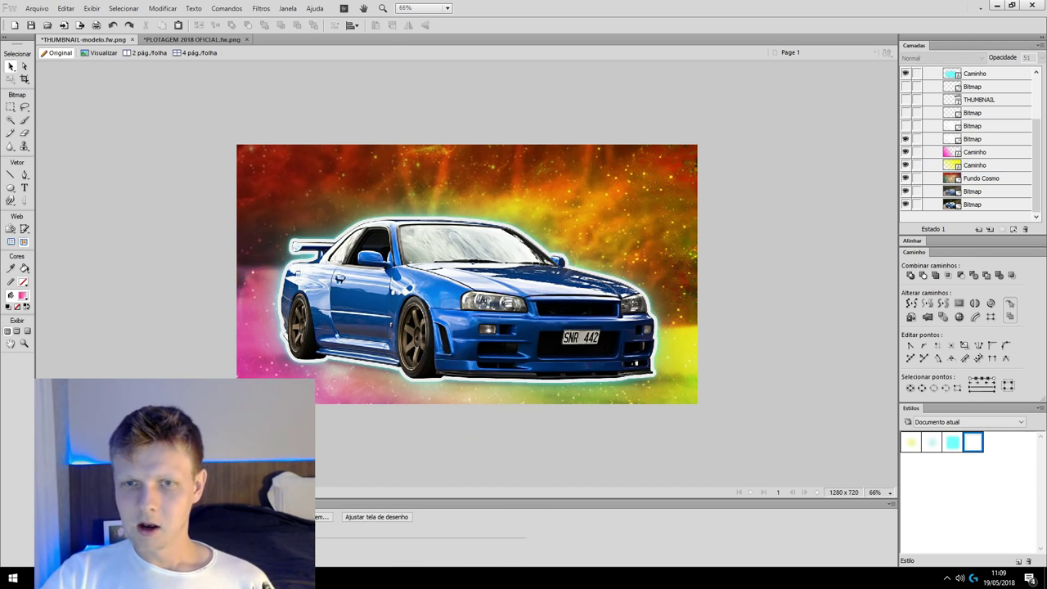
Undo and redo recent background edits to compare the ray overlay with and without them
{"action": "key", "text": "ctrl+z"}
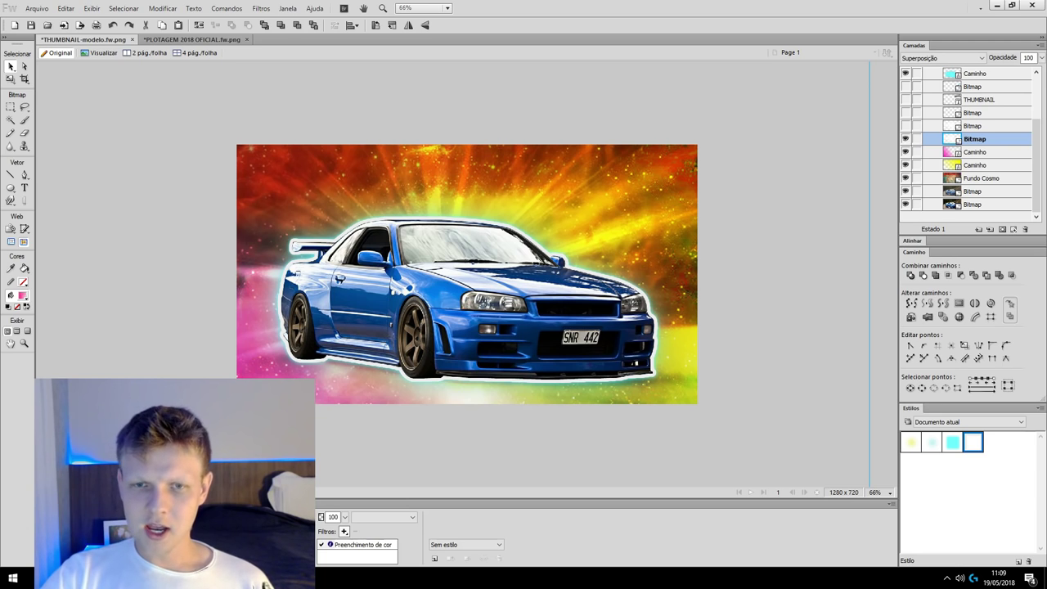
{"action": "key", "text": "ctrl+z"}
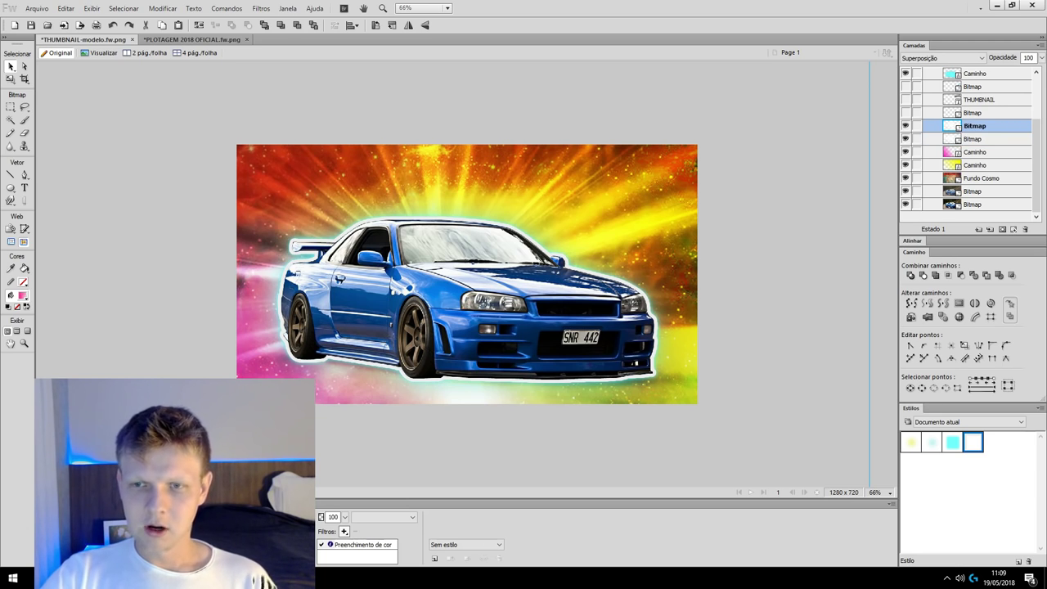
{"action": "key", "text": "ctrl+z"}
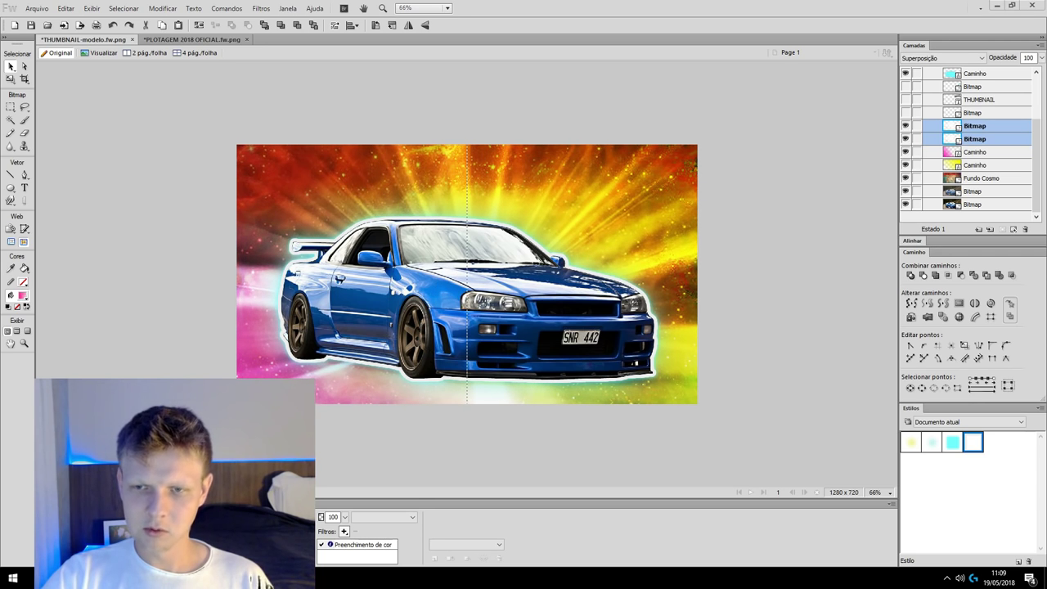
{"action": "key", "text": "ctrl+z"}
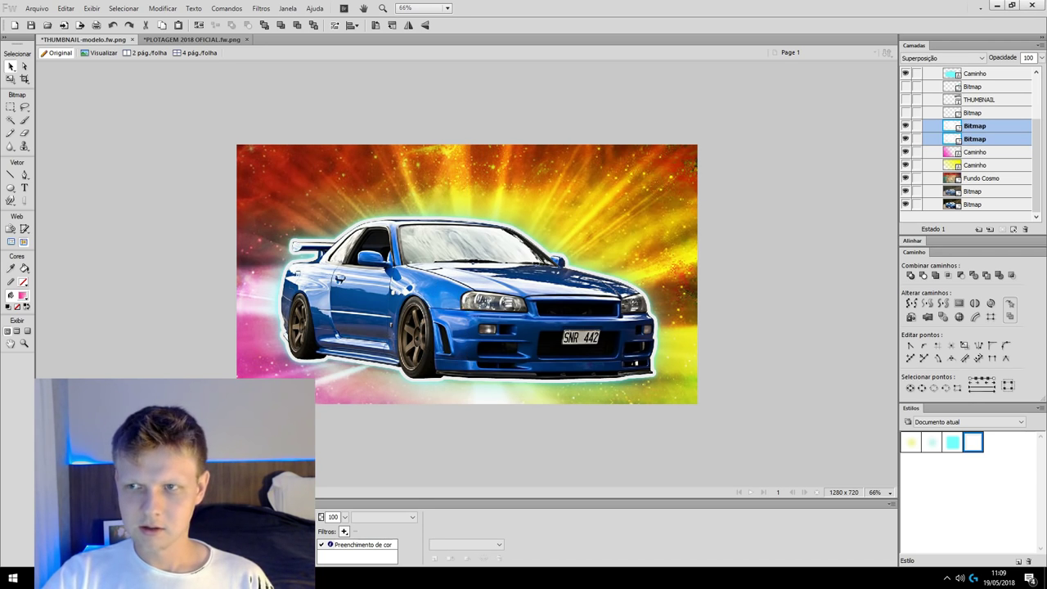
{"action": "key", "text": "ctrl+z"}
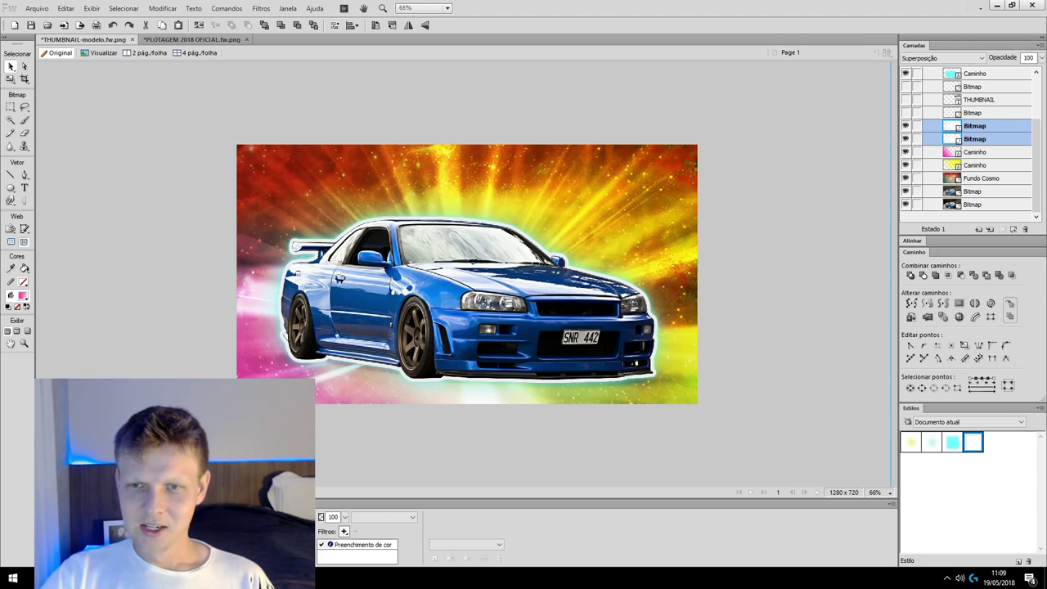
{"action": "key", "text": "ctrl+d"}
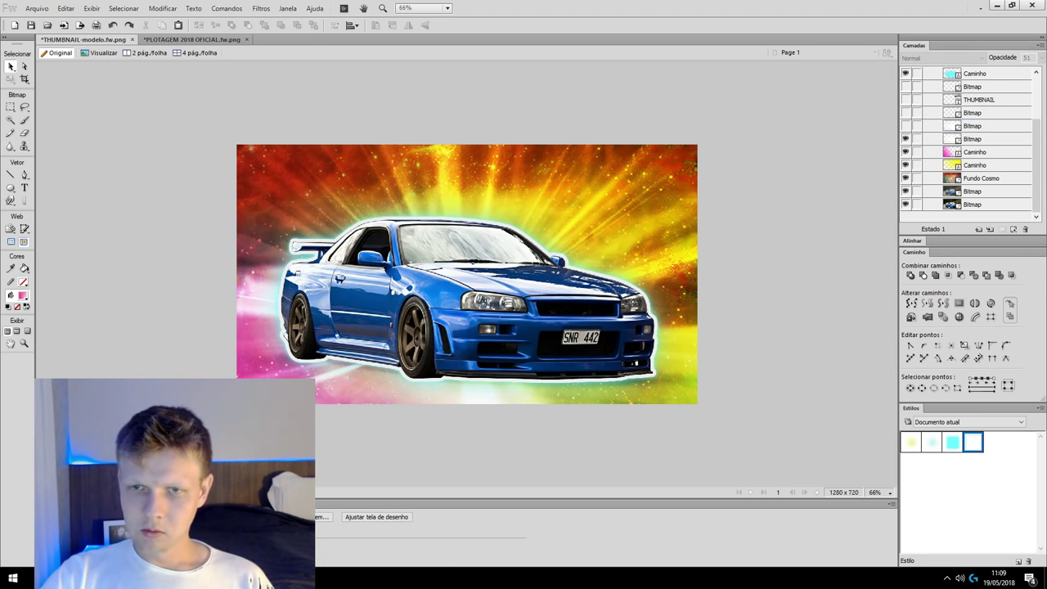
{"action": "key", "text": "ctrl+z"}
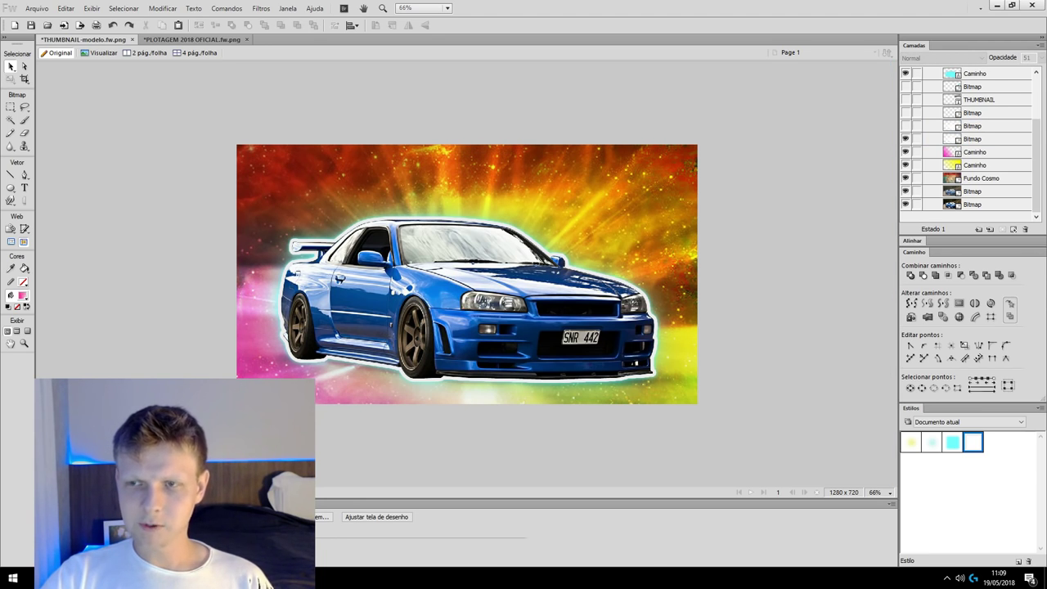
{"action": "key", "text": "ctrl+z"}
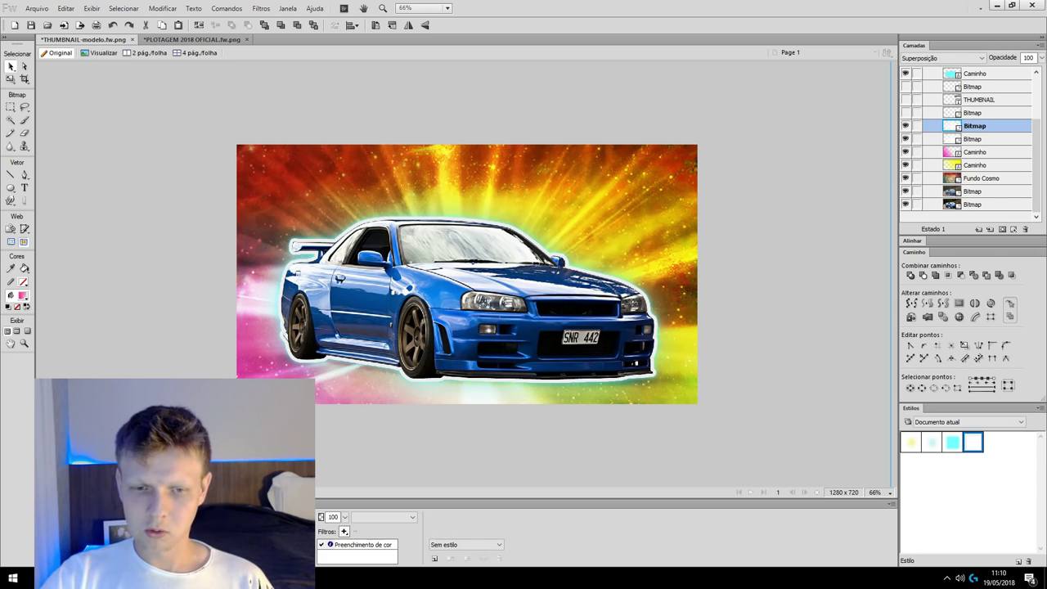
{"action": "key", "text": "ctrl+z"}
{"action": "key", "text": "ctrl+y"}
{"action": "key", "text": "ctrl+z"}
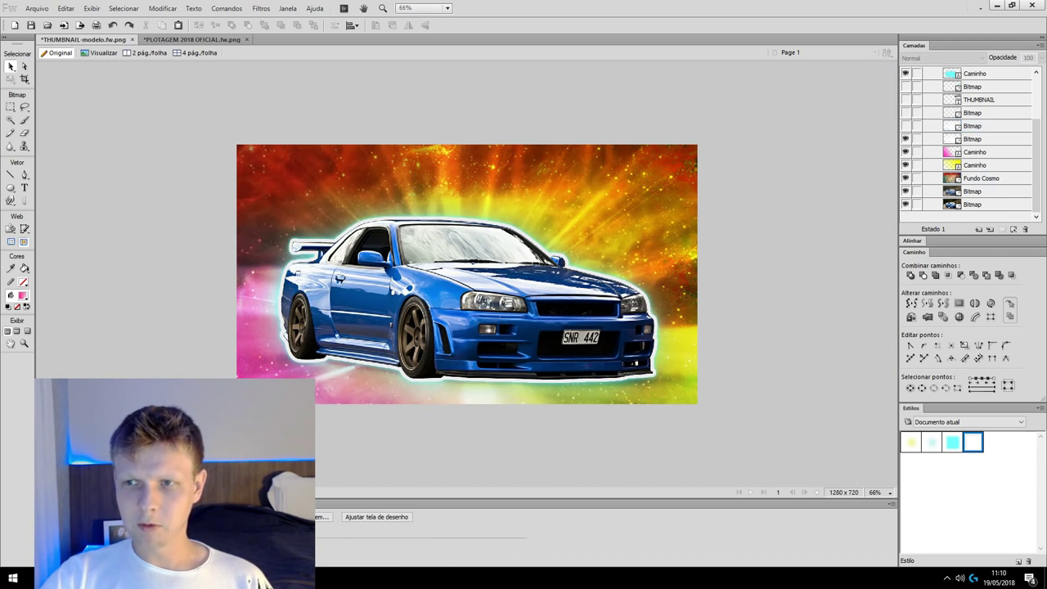
{"action": "key", "text": "ctrl+y"}
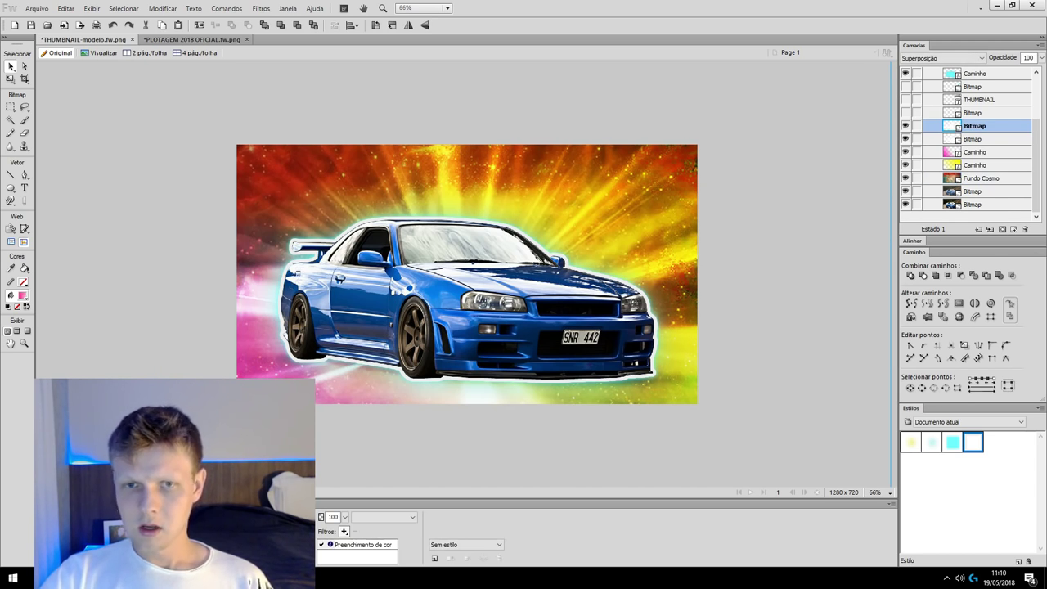
Set the light-ray overlay layer's opacity to 63%
{"action": "left_click_drag", "start_coordinate": [344, 517], "coordinate": [351, 463]}
{"action": "left_click_drag", "start_coordinate": [176, 401], "coordinate": [176, 444]}
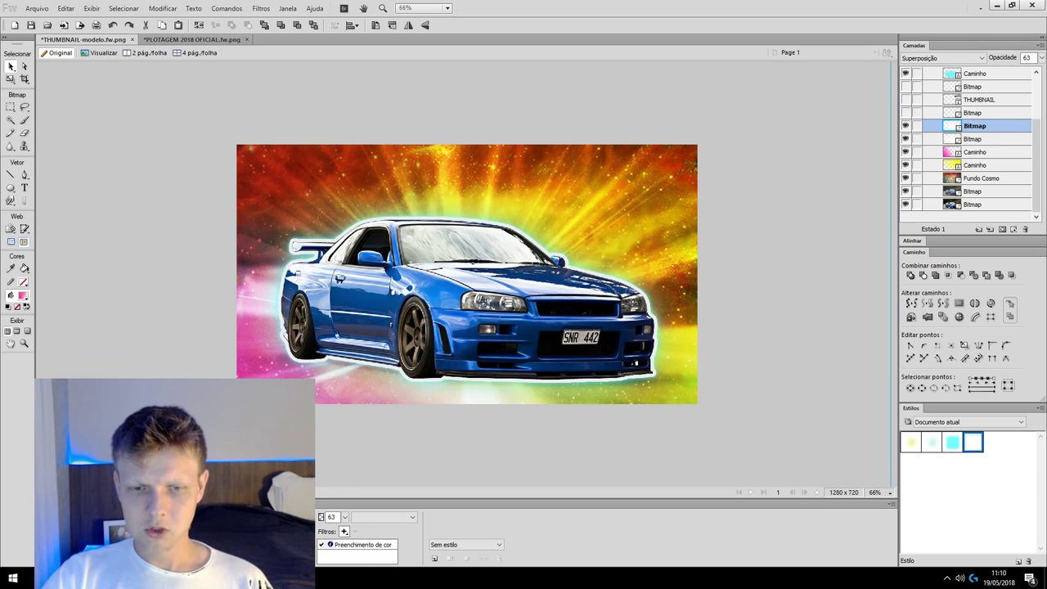
{"action": "key", "text": "Tab"}
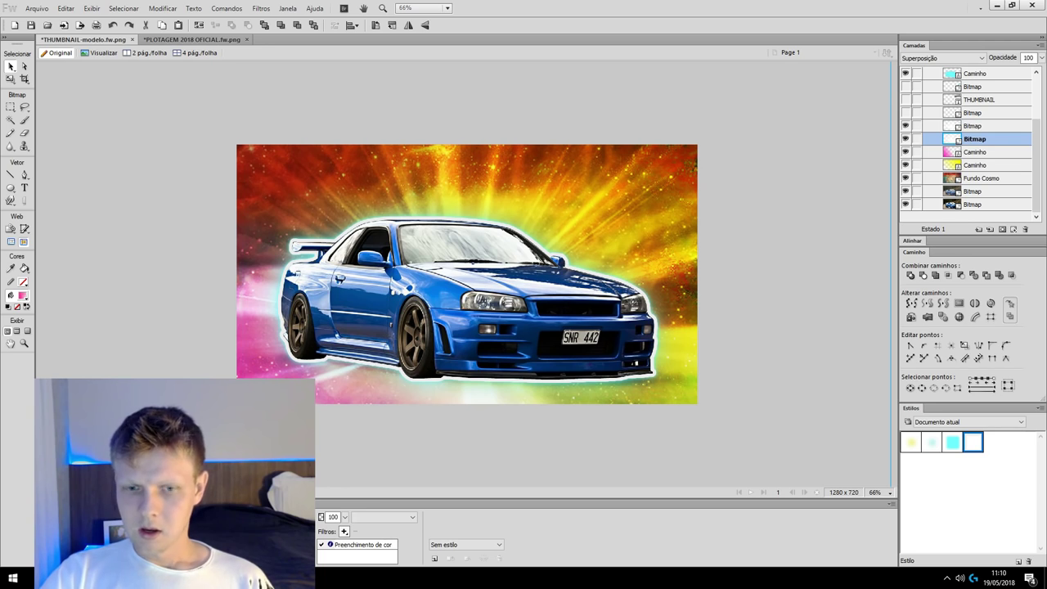
{"action": "key", "text": "shift+Tab"}
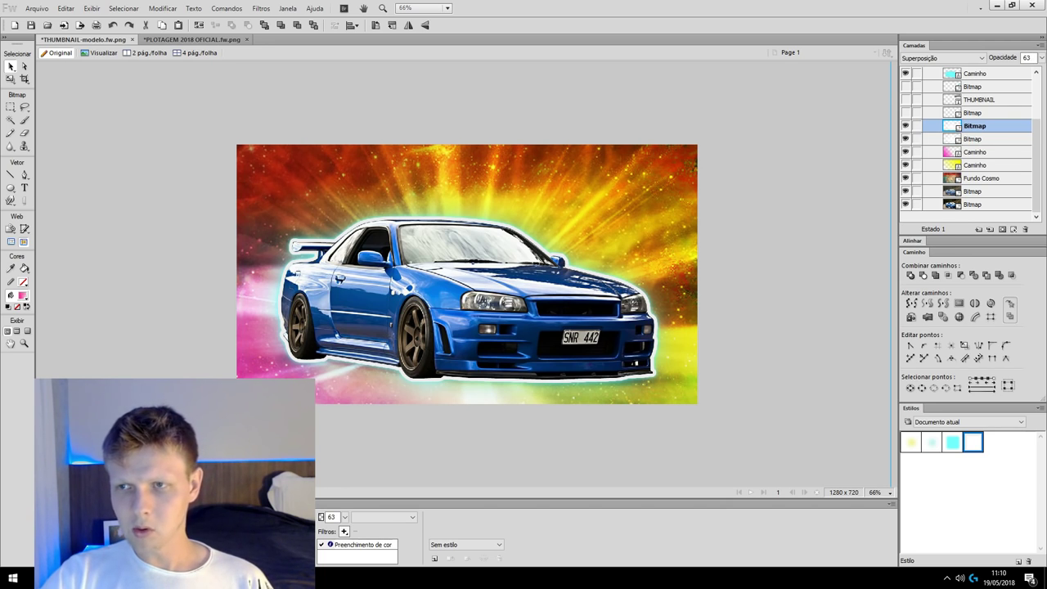
{"action": "key", "text": "Tab"}
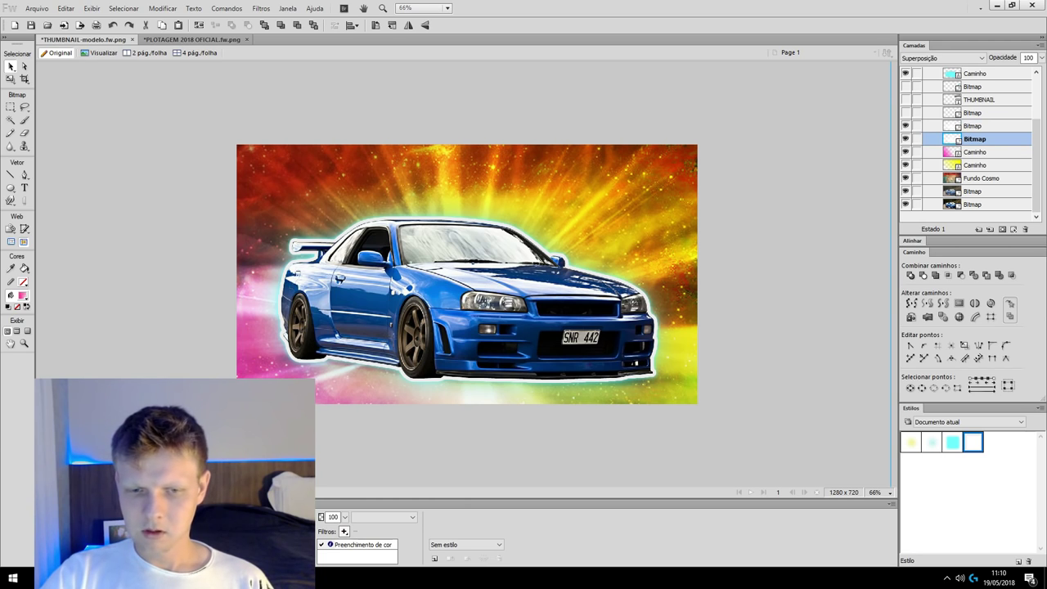
Change the ray layer's Color Fill filter colour to red
{"action": "left_click", "coordinate": [330, 544]}
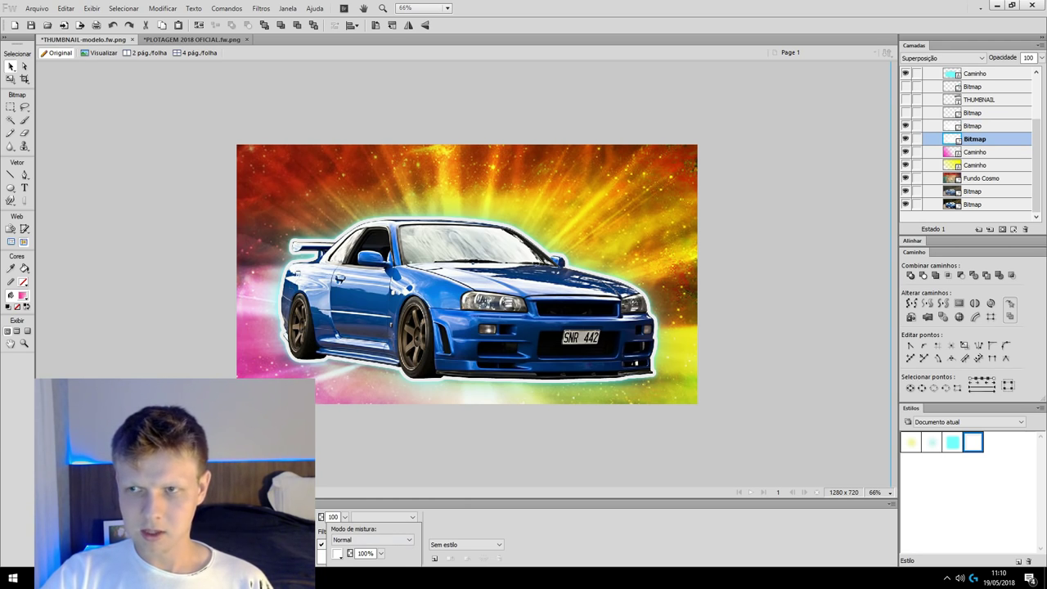
{"action": "key", "text": "Escape"}
{"action": "key", "text": "shift+Tab"}
{"action": "left_click", "coordinate": [330, 545]}
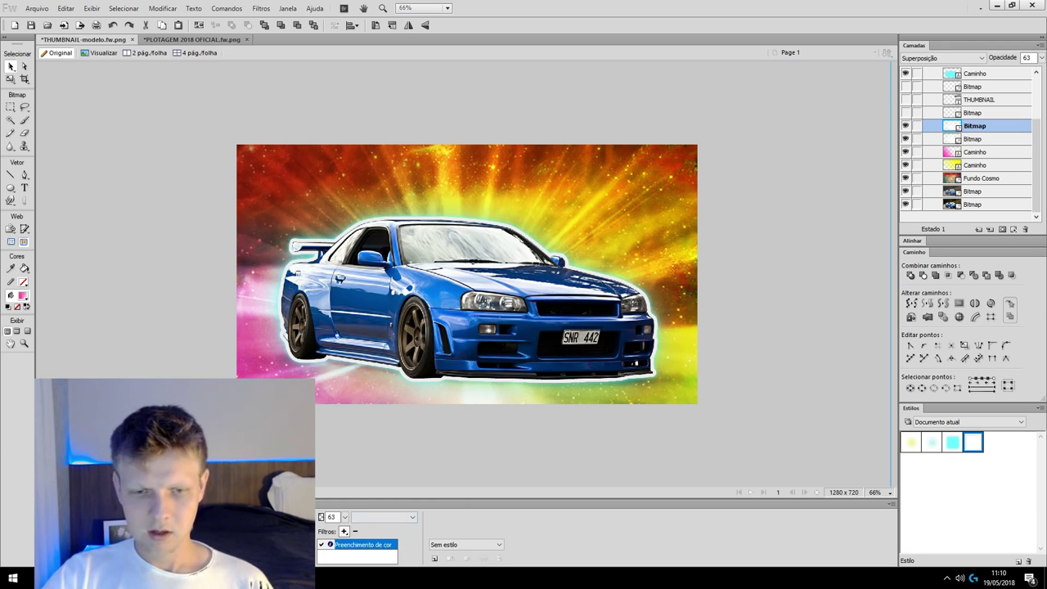
{"action": "left_click", "coordinate": [337, 553]}
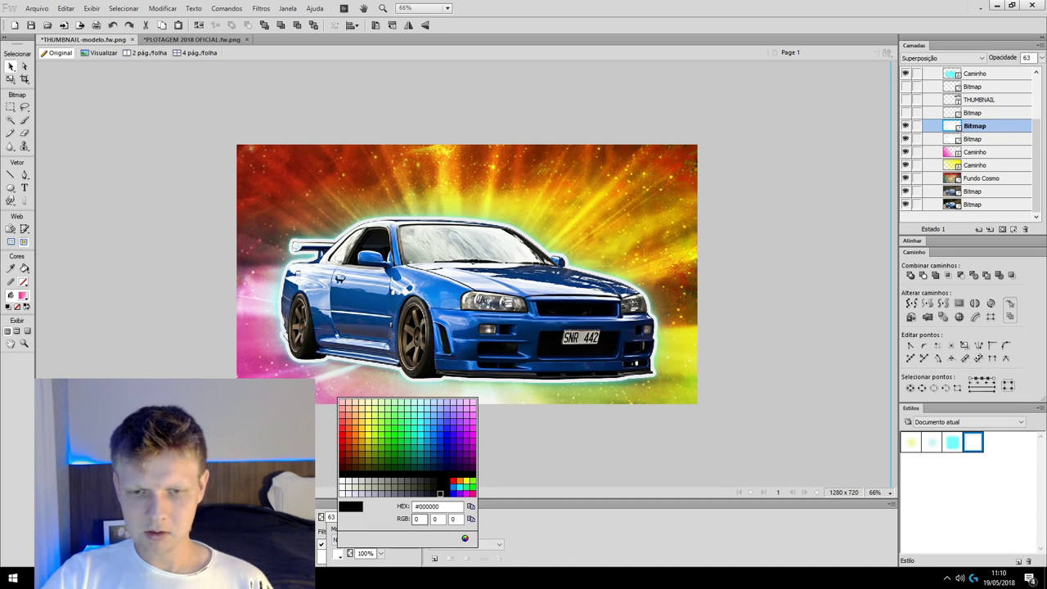
{"action": "left_click", "coordinate": [344, 446]}
{"action": "key", "text": "Return"}
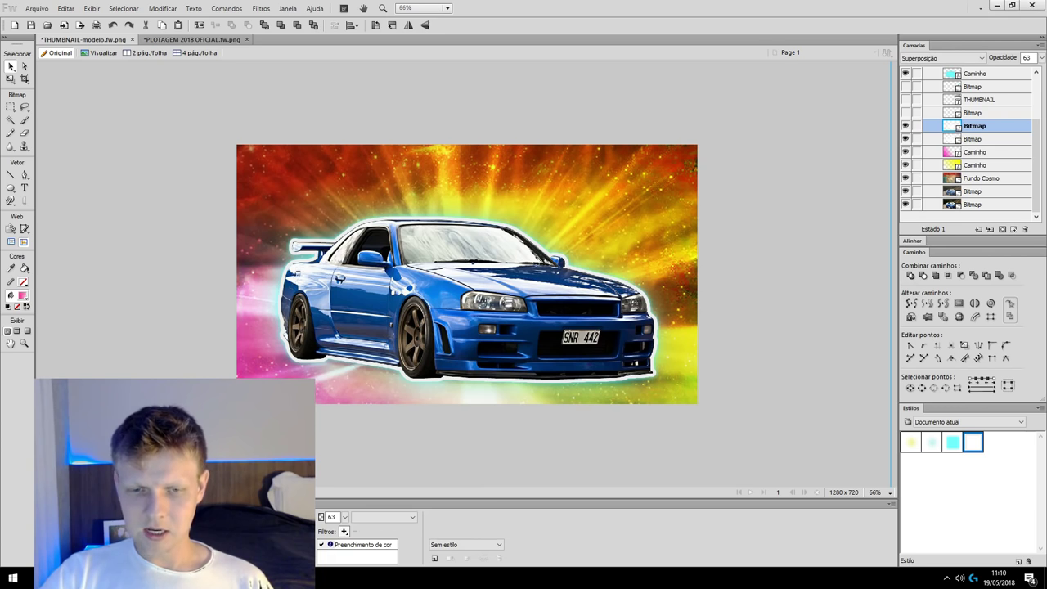
Try the Normal blend mode on the ray layer, then revert it to Superposição
{"action": "left_click", "coordinate": [383, 517]}
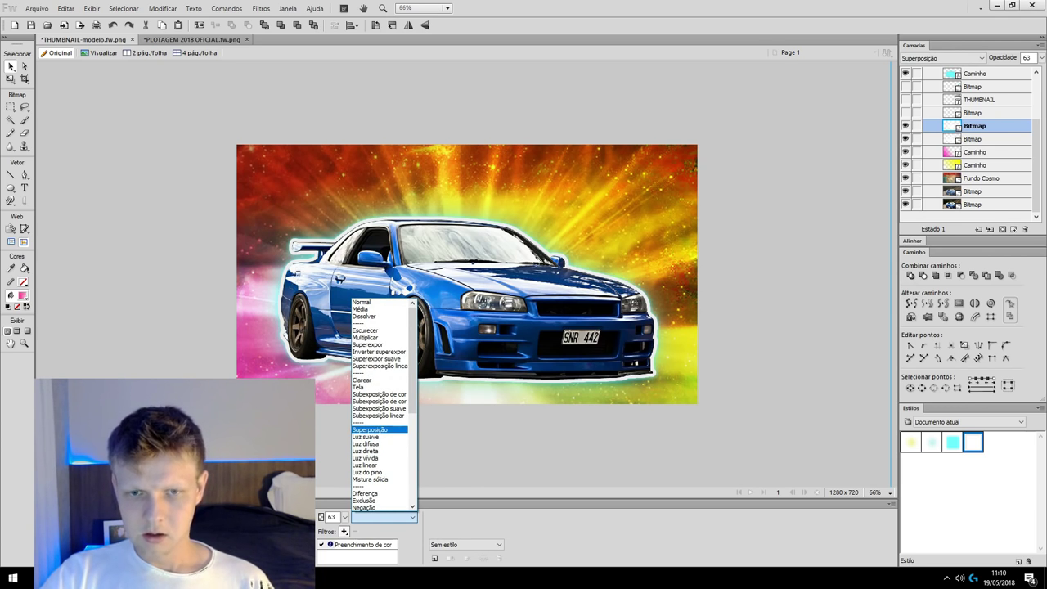
{"action": "left_click", "coordinate": [361, 302]}
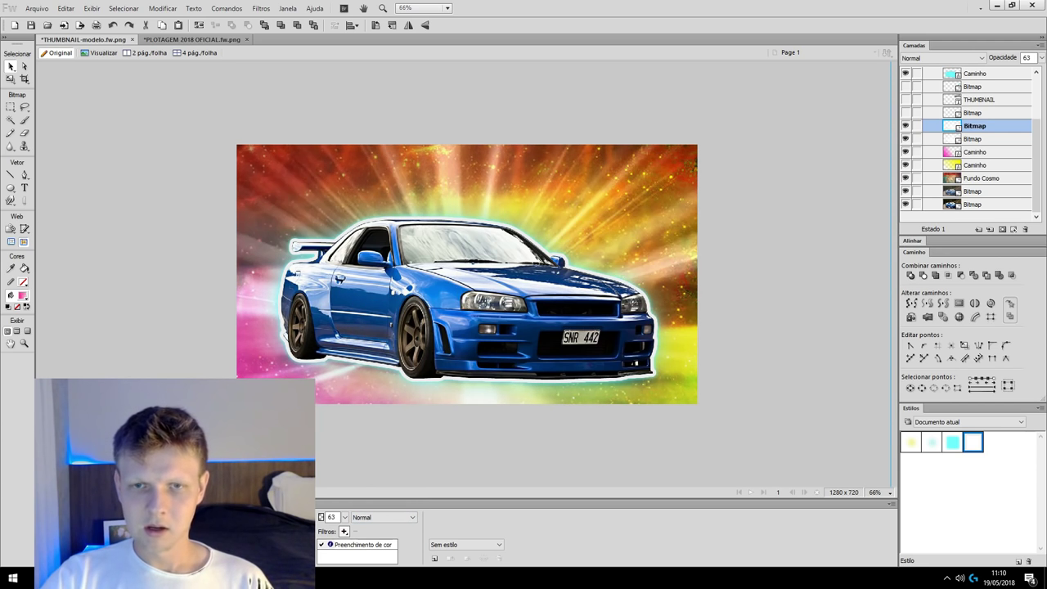
{"action": "key", "text": "ctrl+z"}
{"action": "left_click", "coordinate": [384, 517]}
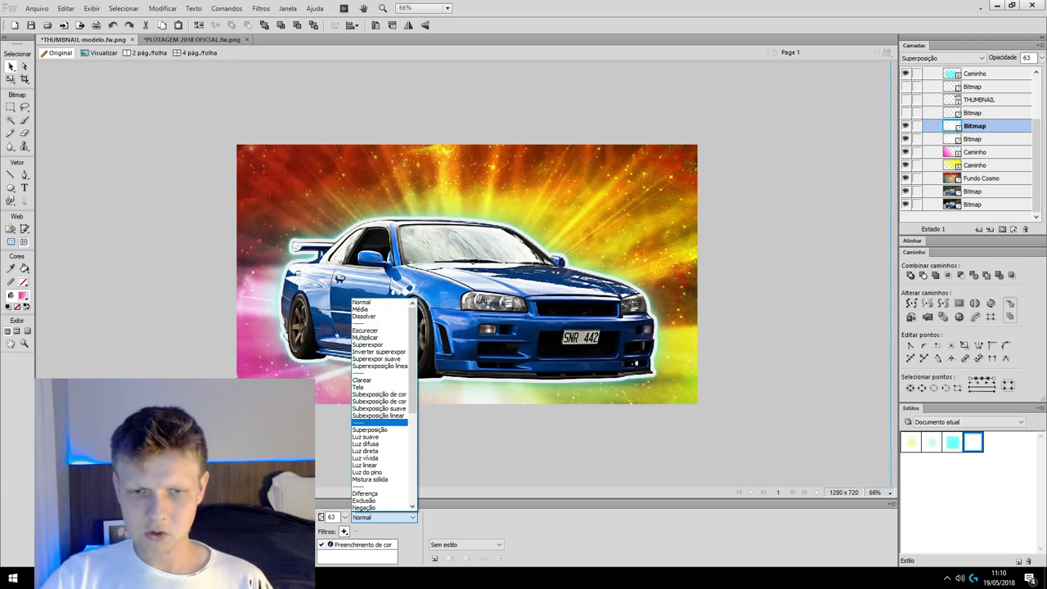
{"action": "left_click", "coordinate": [977, 164]}
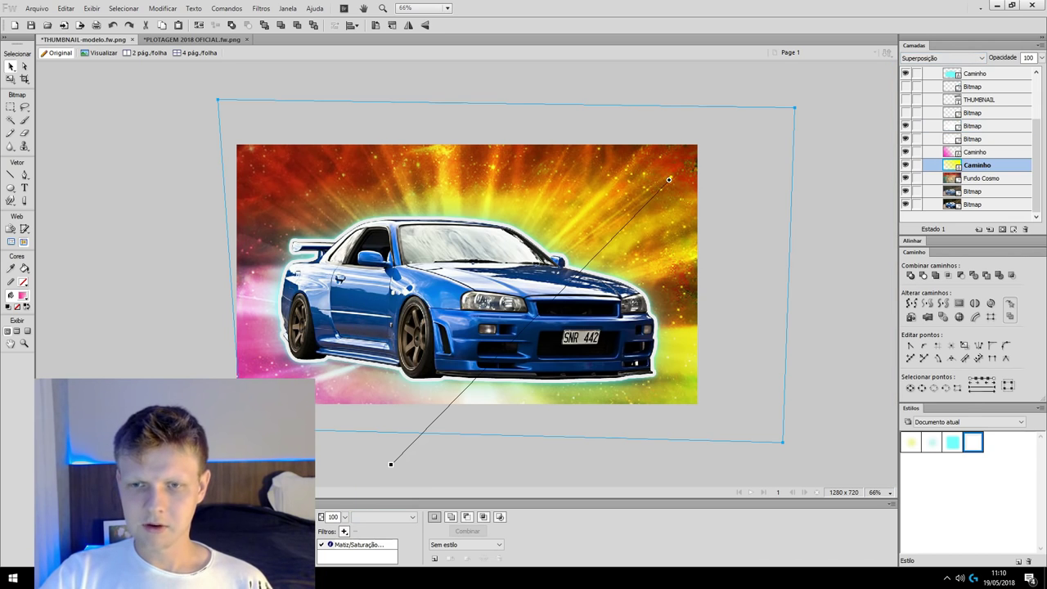
Lower the Fundo Cosmo background layer's opacity to about 72%
{"action": "left_click", "coordinate": [985, 178]}
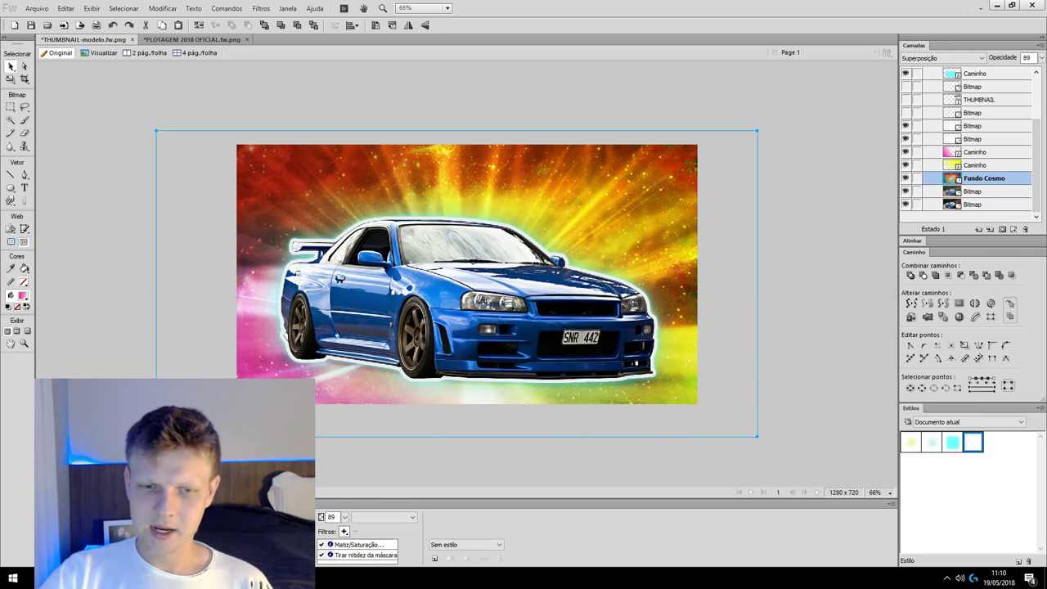
{"action": "left_click_drag", "start_coordinate": [344, 517], "coordinate": [348, 485]}
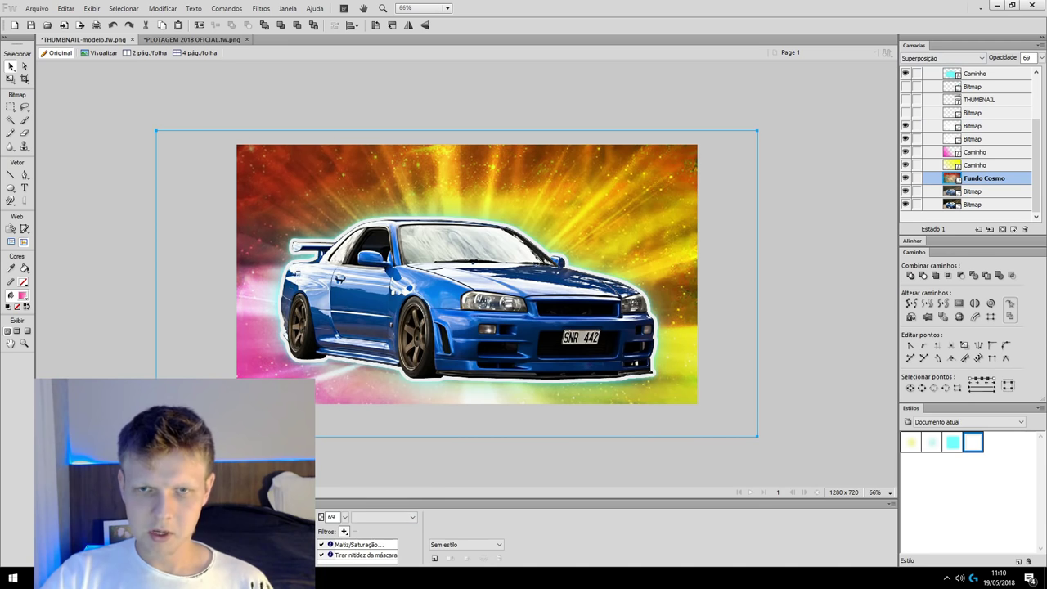
{"action": "left_click", "coordinate": [345, 517]}
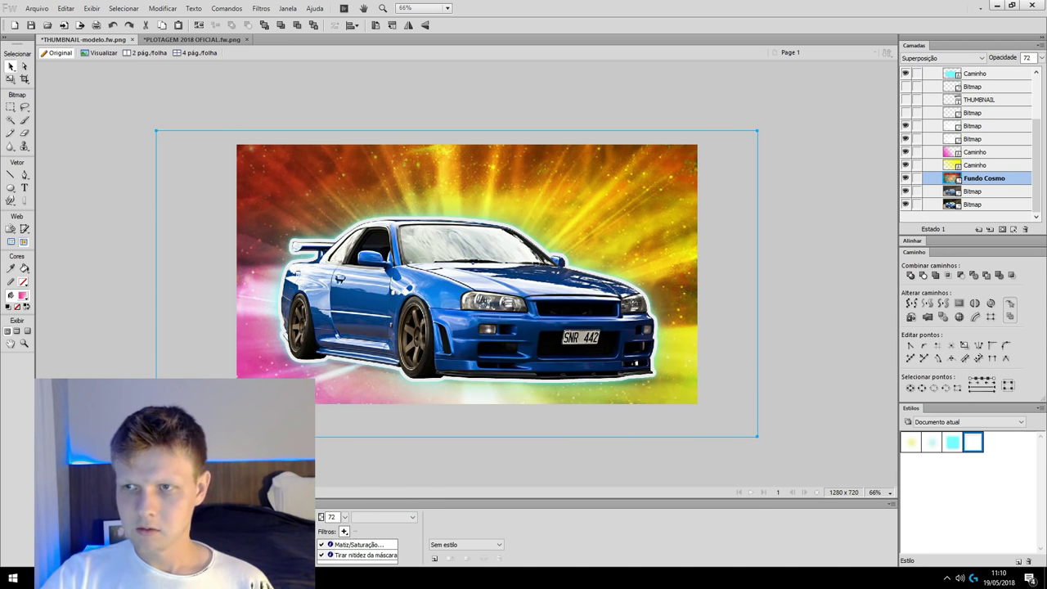
Set the yellow ray gradient layer to 70% opacity, then select both light-ray bitmaps
{"action": "left_click", "coordinate": [977, 164]}
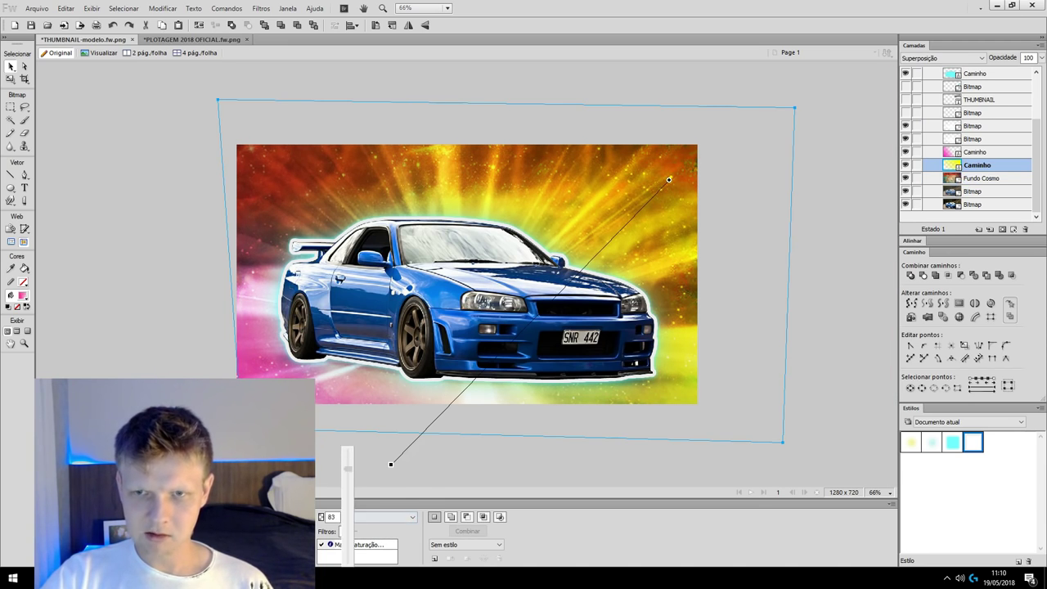
{"action": "left_click_drag", "start_coordinate": [344, 518], "coordinate": [344, 473]}
{"action": "left_click_drag", "start_coordinate": [345, 518], "coordinate": [360, 552]}
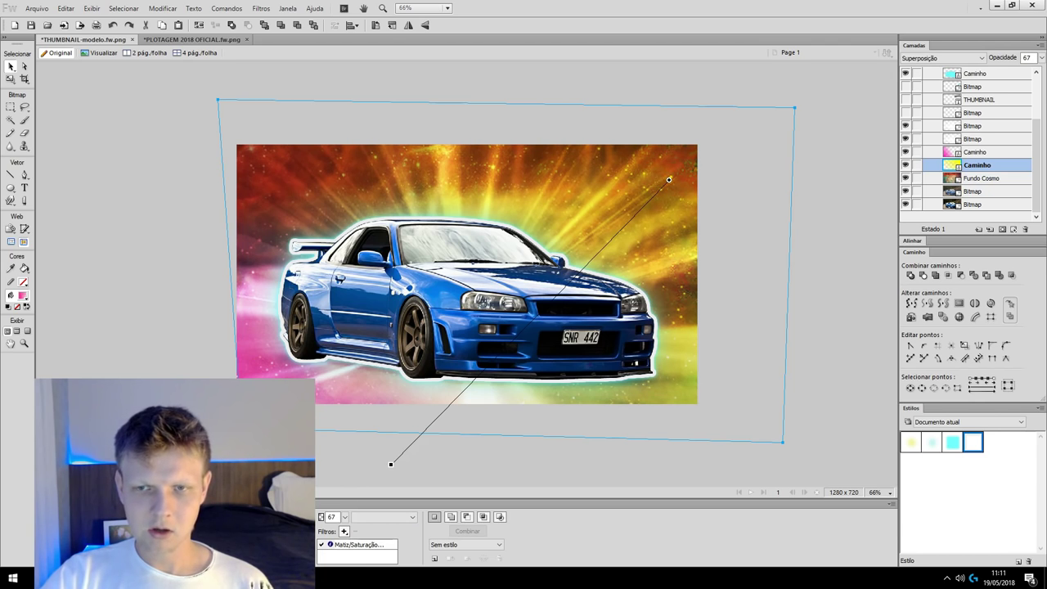
{"action": "left_click_drag", "start_coordinate": [345, 517], "coordinate": [345, 482]}
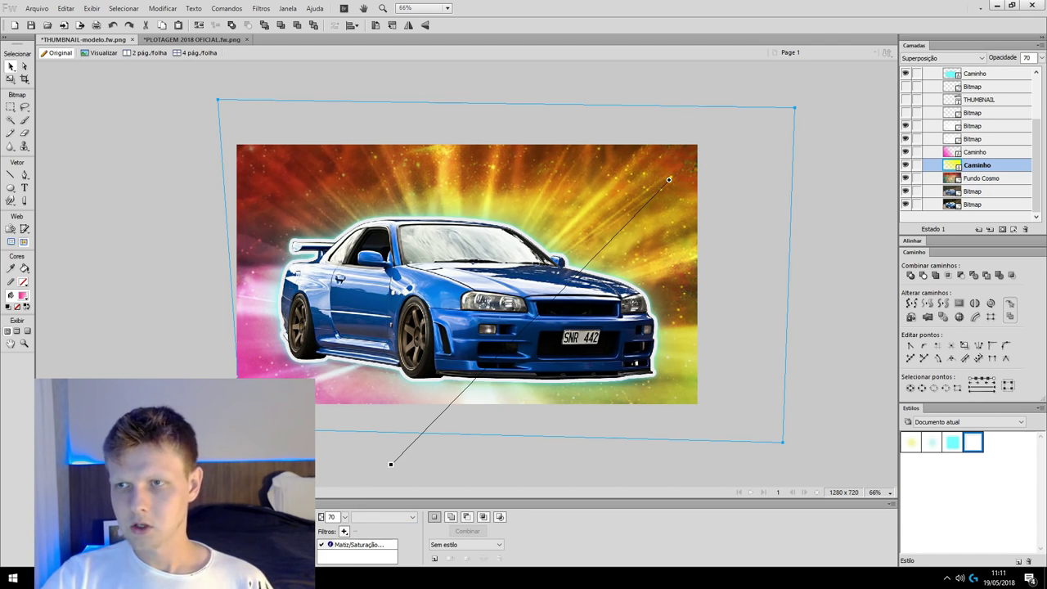
{"action": "left_click", "coordinate": [974, 139]}
{"action": "left_click", "coordinate": [973, 126], "text": "shift"}
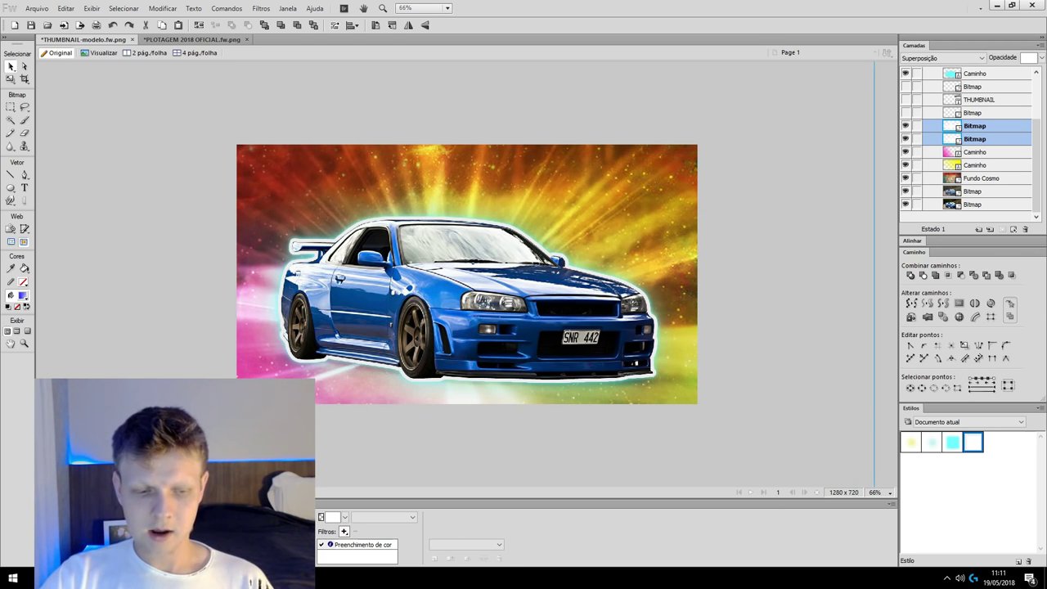
Rotate both light-ray bitmaps slightly clockwise with the Scale tool, then zoom back in
{"action": "key", "text": "q"}
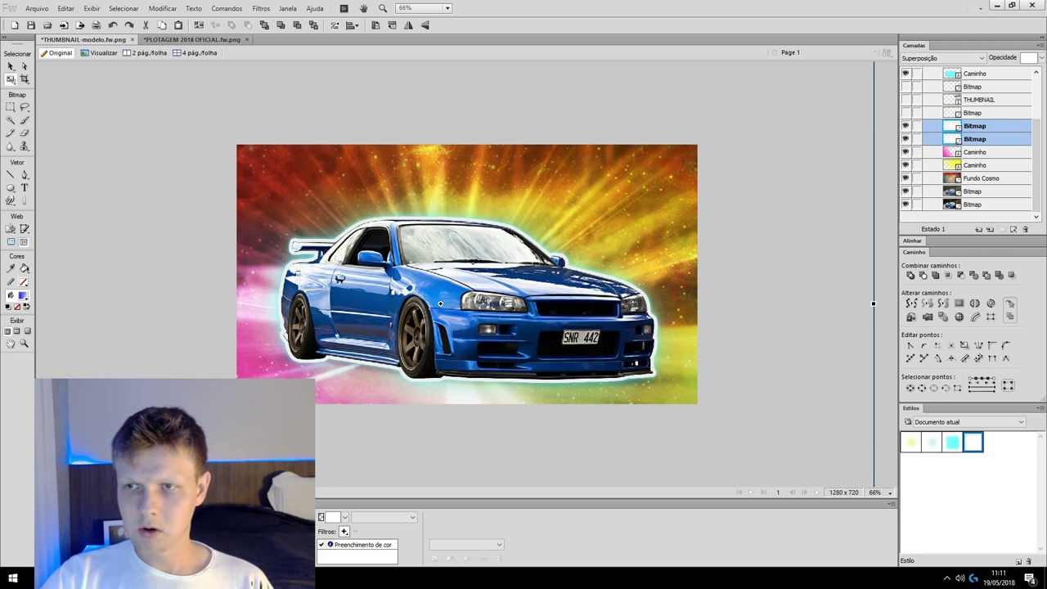
{"action": "key", "text": "ctrl+minus"}
{"action": "key", "text": "ctrl+minus"}
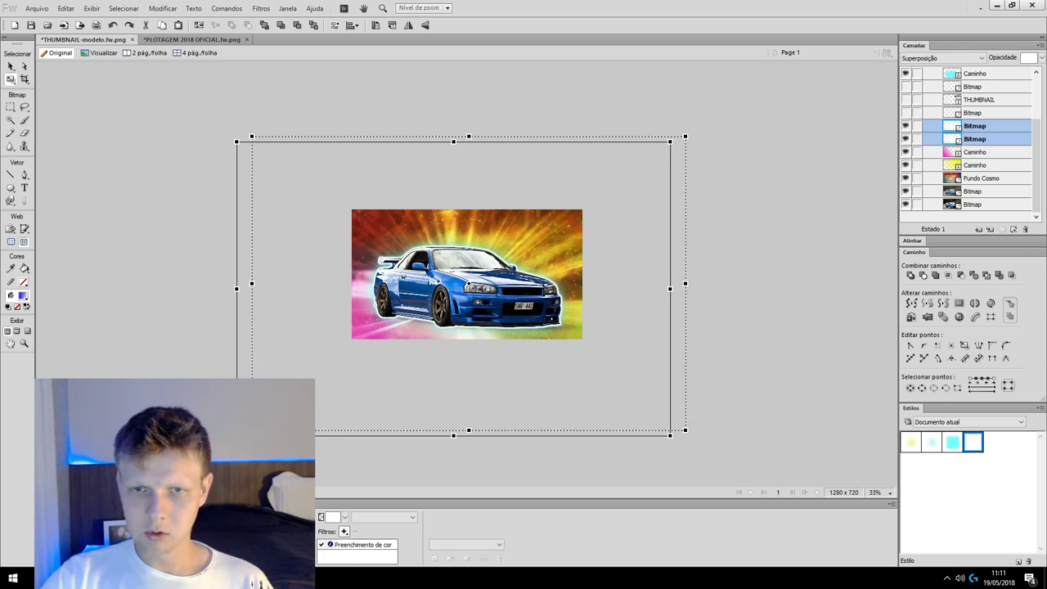
{"action": "key", "text": "v"}
{"action": "key", "text": "q"}
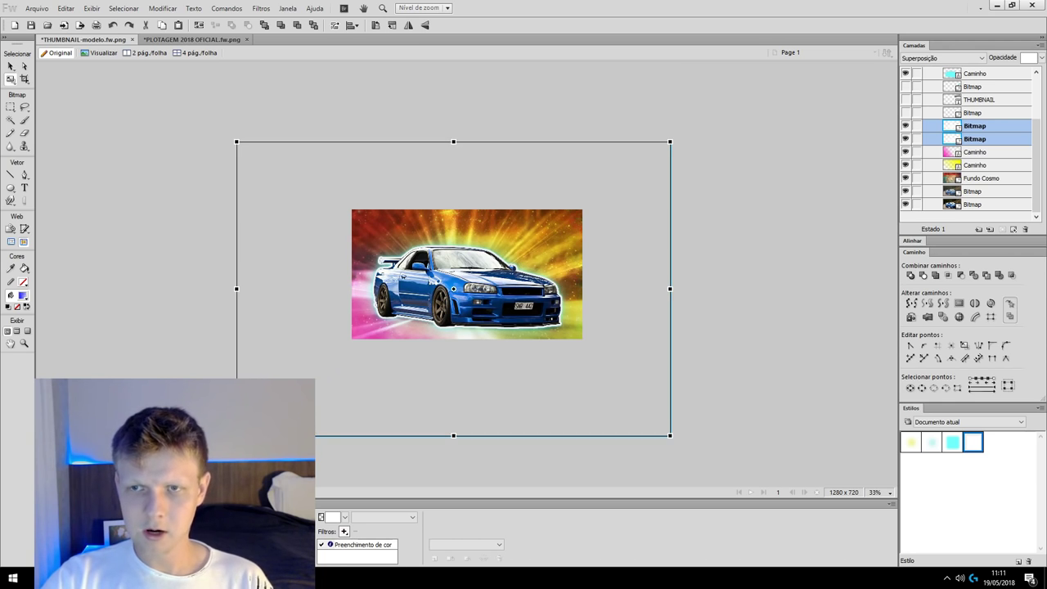
{"action": "left_click_drag", "start_coordinate": [695, 245], "coordinate": [691, 299]}
{"action": "key", "text": "v"}
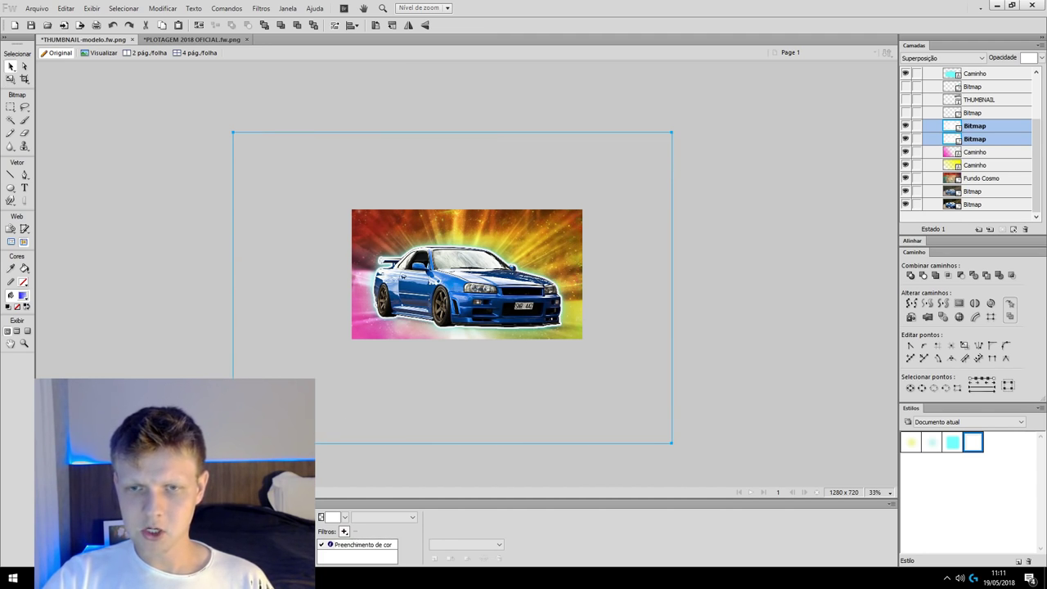
{"action": "key", "text": "ctrl+d"}
{"action": "key", "text": "ctrl+equal"}
{"action": "key", "text": "ctrl+equal"}
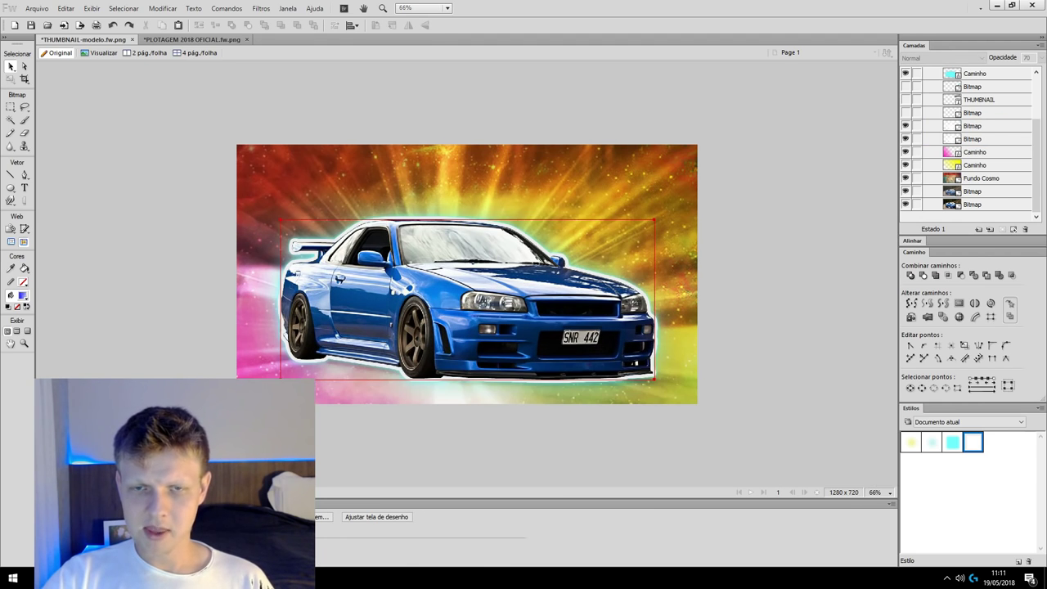
{"action": "left_click", "coordinate": [467, 295]}
{"action": "key", "text": "q"}
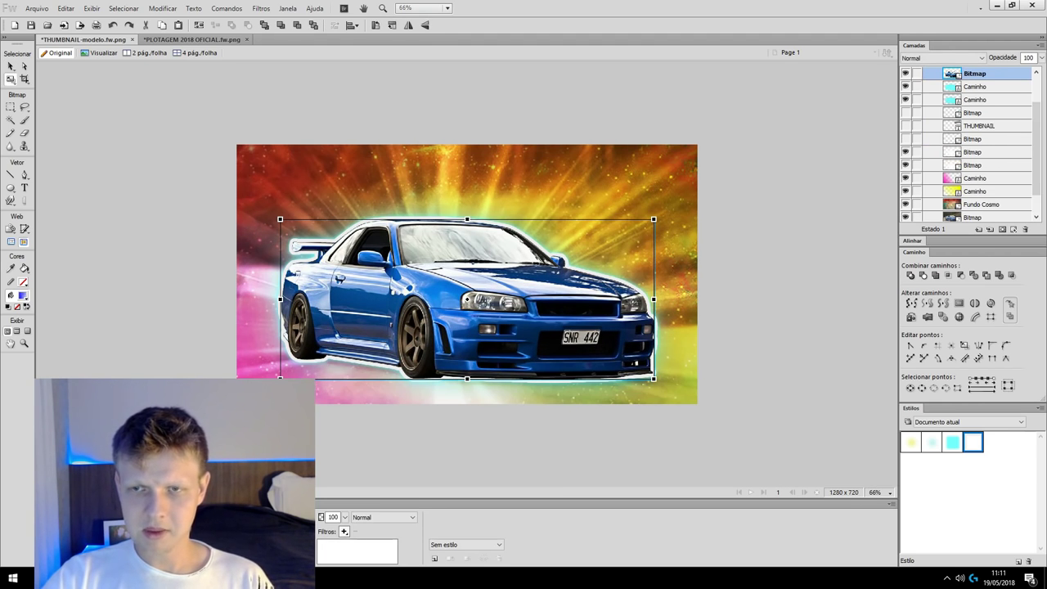
{"action": "left_click_drag", "start_coordinate": [654, 219], "coordinate": [687, 205]}
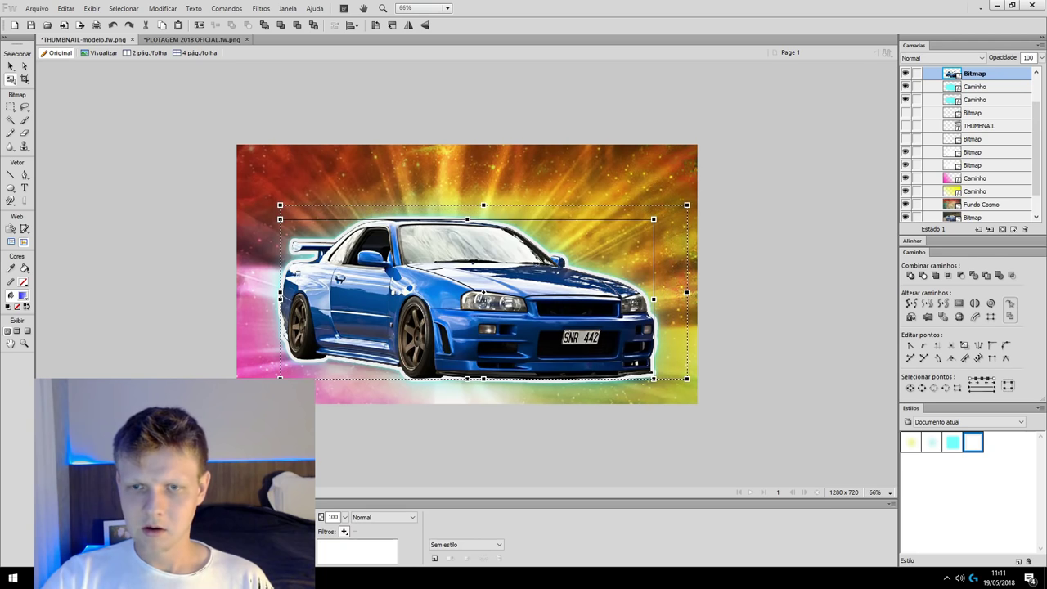
{"action": "key", "text": "Return"}
{"action": "key", "text": "v"}
{"action": "key", "text": "ctrl+z"}
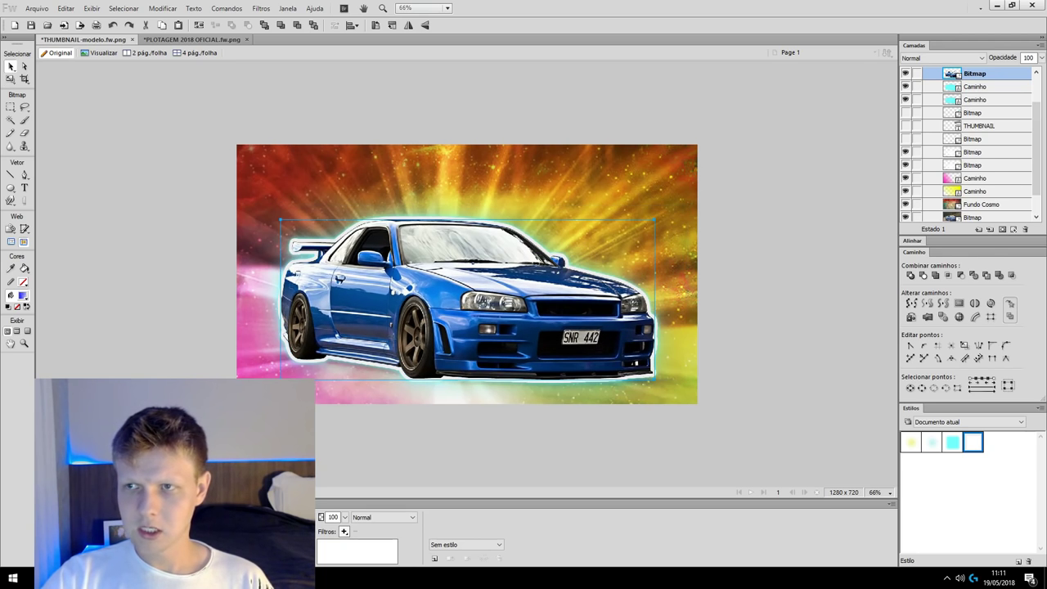
{"action": "key", "text": "ctrl+z"}
{"action": "left_click", "coordinate": [975, 99], "text": "shift"}
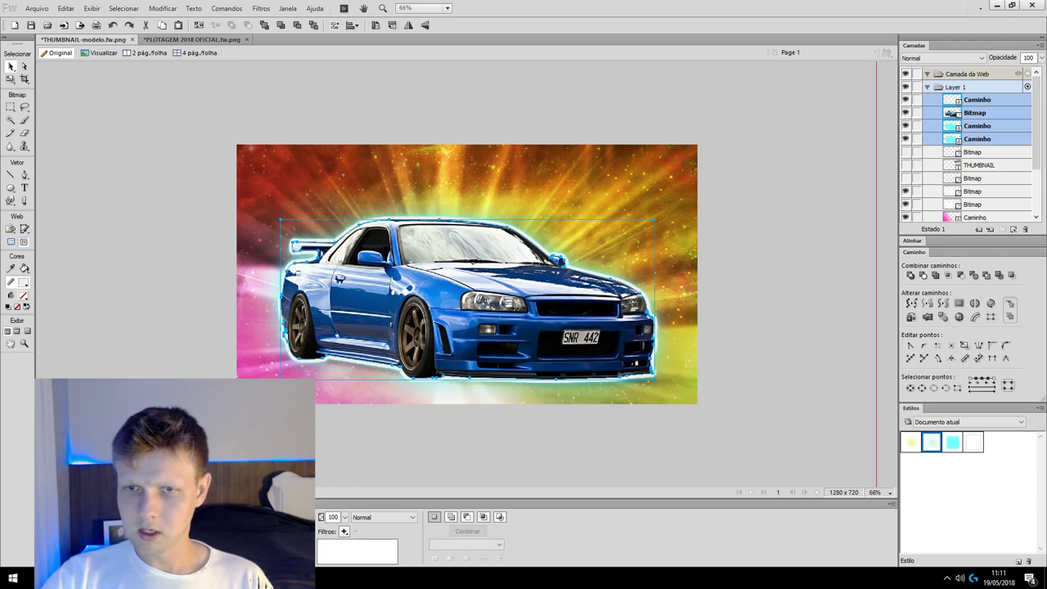
{"action": "key", "text": "q"}
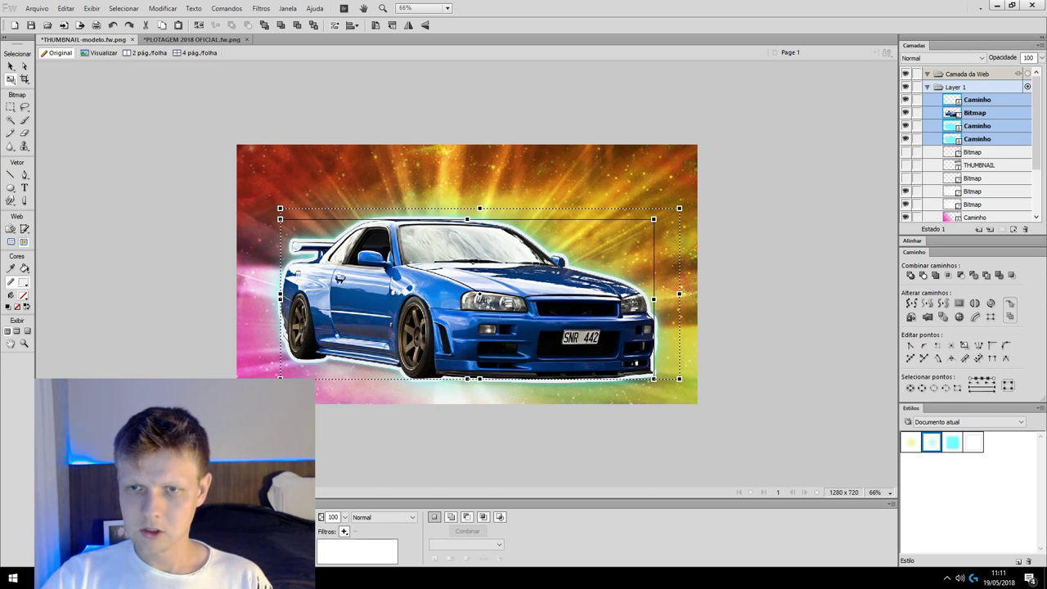
{"action": "left_click_drag", "start_coordinate": [281, 207], "coordinate": [250, 187]}
{"action": "key", "text": "v"}
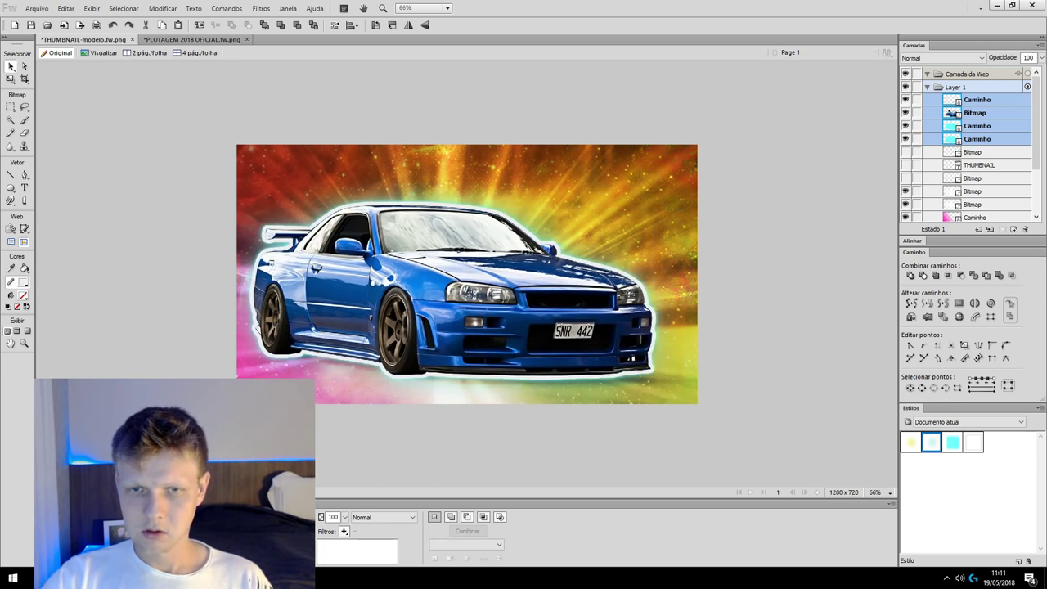
{"action": "key", "text": "ctrl+z"}
{"action": "key", "text": "ctrl+y"}
{"action": "key", "text": "ctrl+z"}
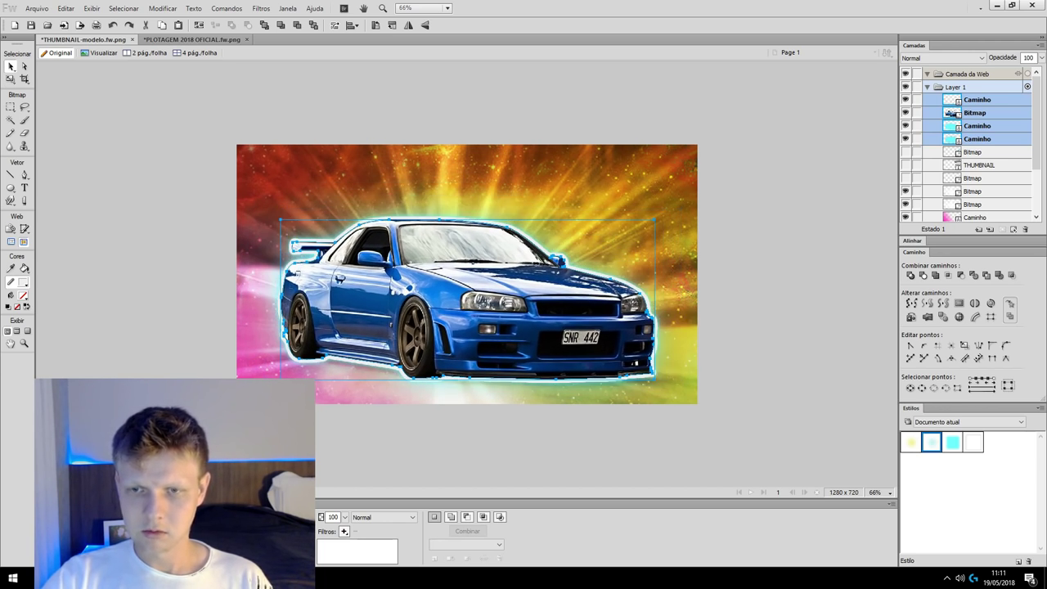
{"action": "key", "text": "ctrl+d"}
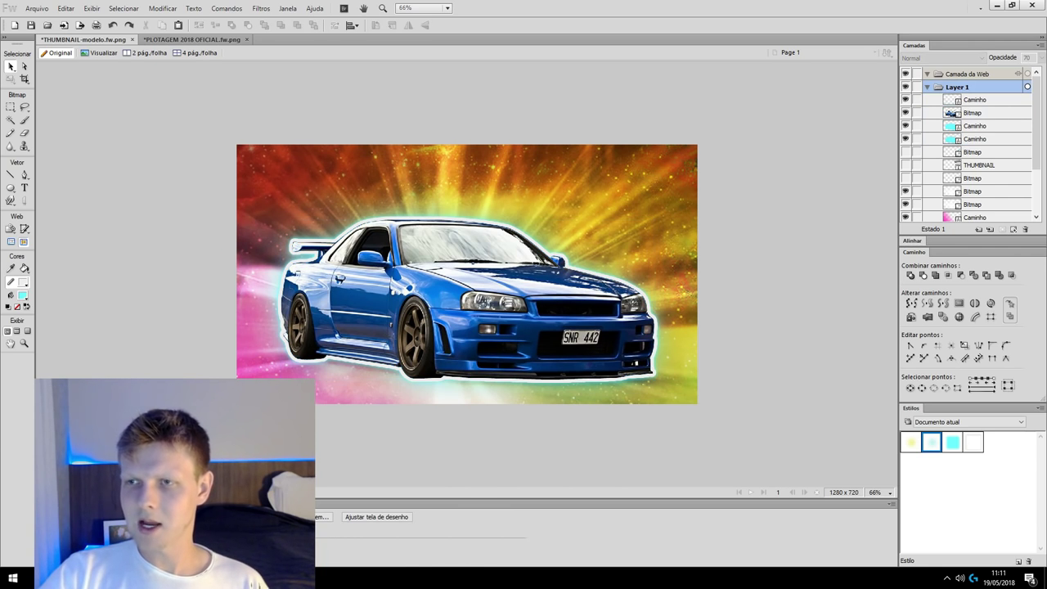
{"action": "key", "text": "Tab"}
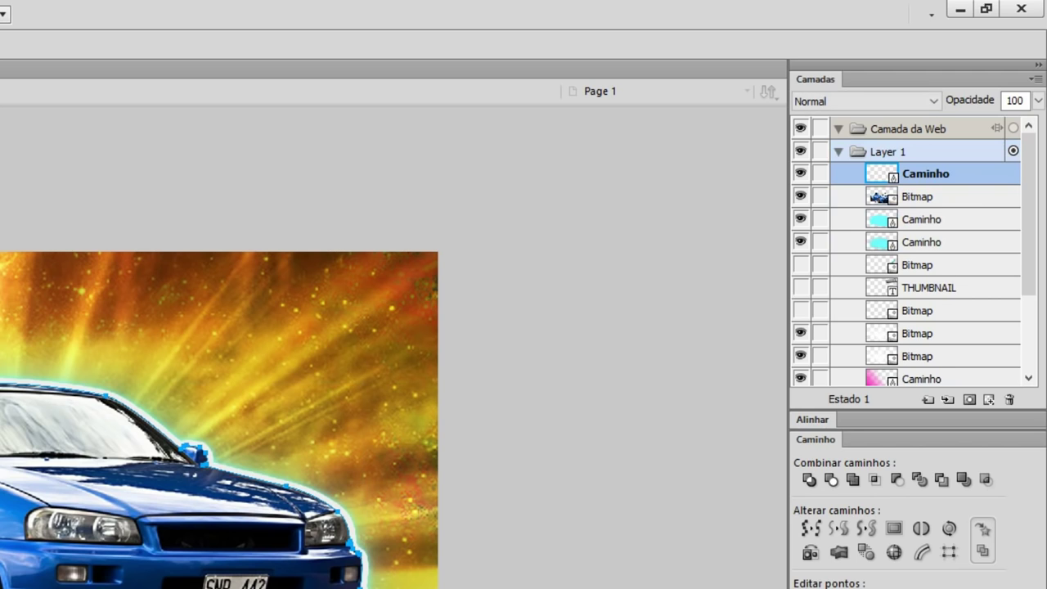
{"action": "left_click_drag", "start_coordinate": [925, 173], "coordinate": [925, 356]}
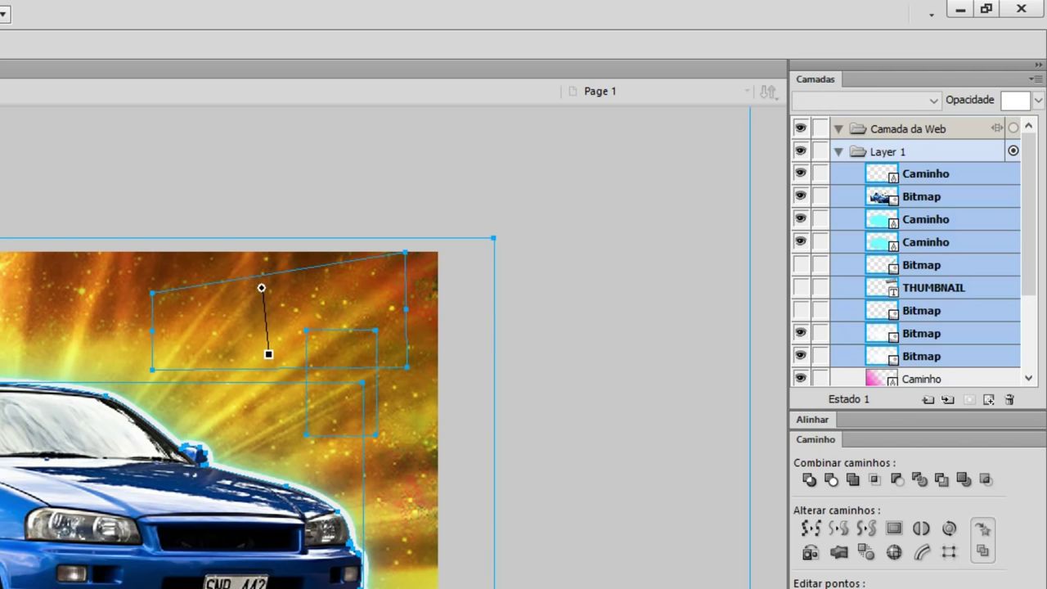
{"action": "left_click_drag", "start_coordinate": [924, 173], "coordinate": [925, 219]}
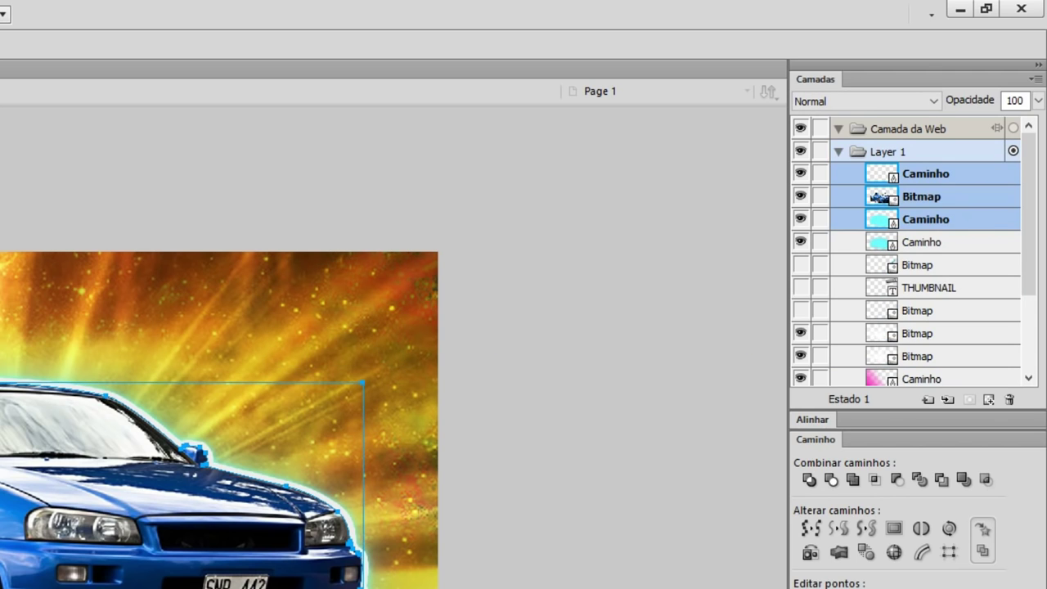
{"action": "left_click", "coordinate": [925, 311]}
{"action": "left_click_drag", "start_coordinate": [924, 174], "coordinate": [924, 242]}
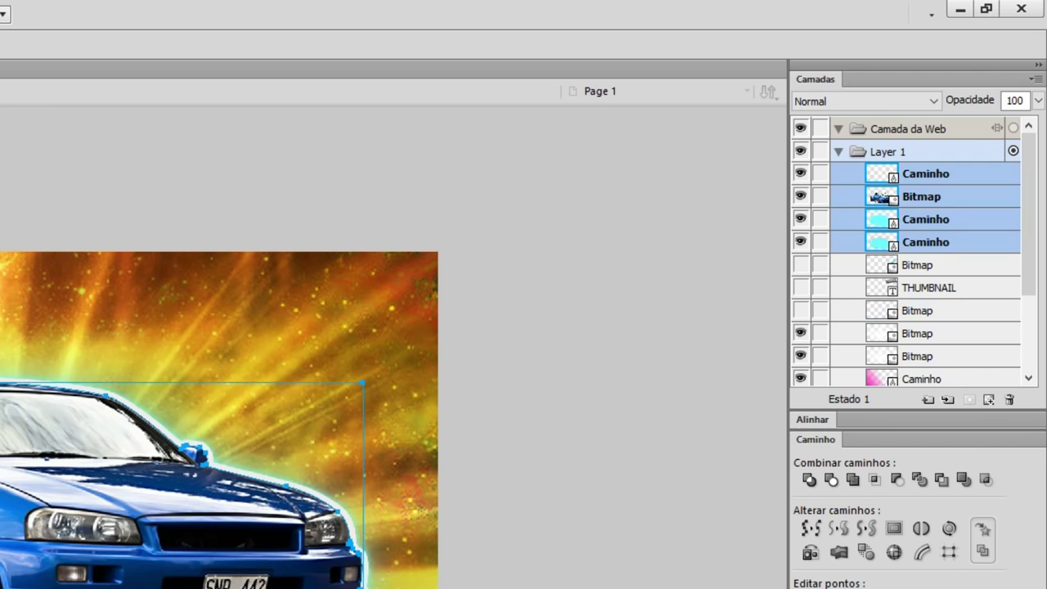
{"action": "key", "text": "ctrl+d"}
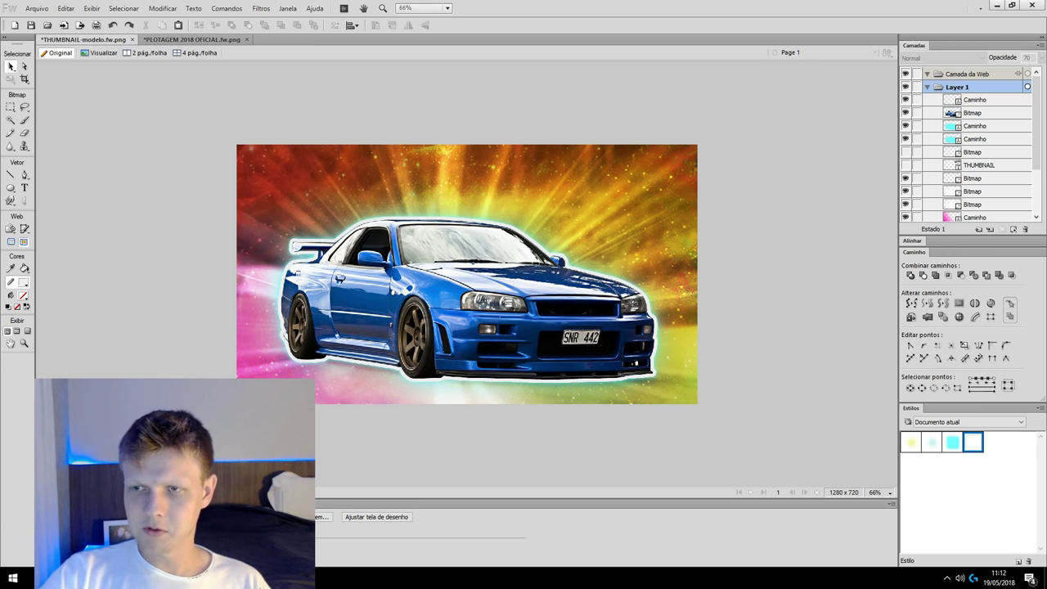
Slightly narrow and shorten the white speed-lines bitmap with the Scale tool
{"action": "left_click", "coordinate": [974, 177]}
{"action": "key", "text": "q"}
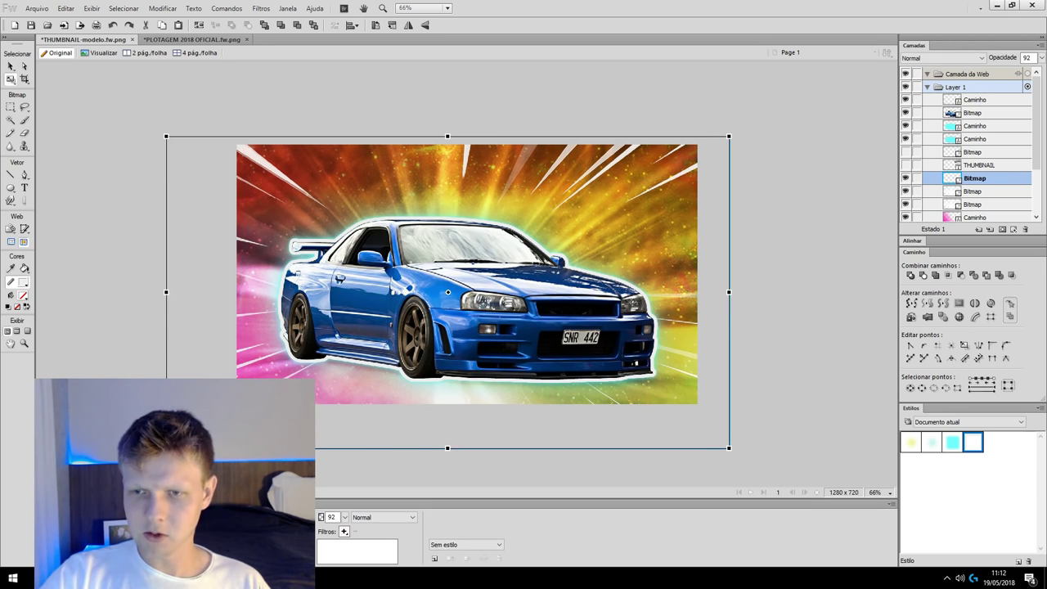
{"action": "left_click_drag", "start_coordinate": [729, 291], "coordinate": [708, 291]}
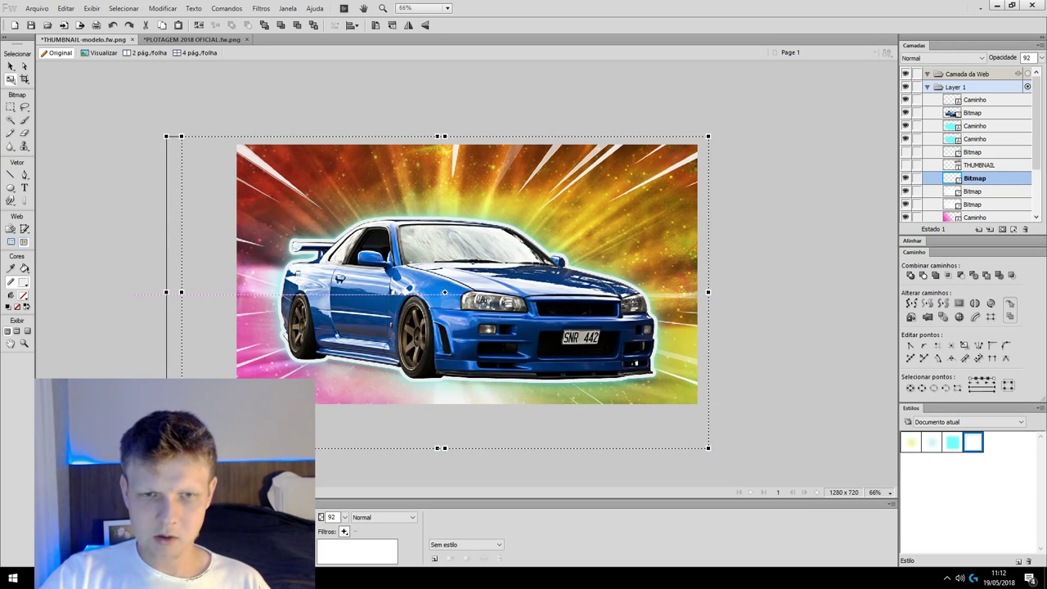
{"action": "left_click_drag", "start_coordinate": [181, 291], "coordinate": [181, 291]}
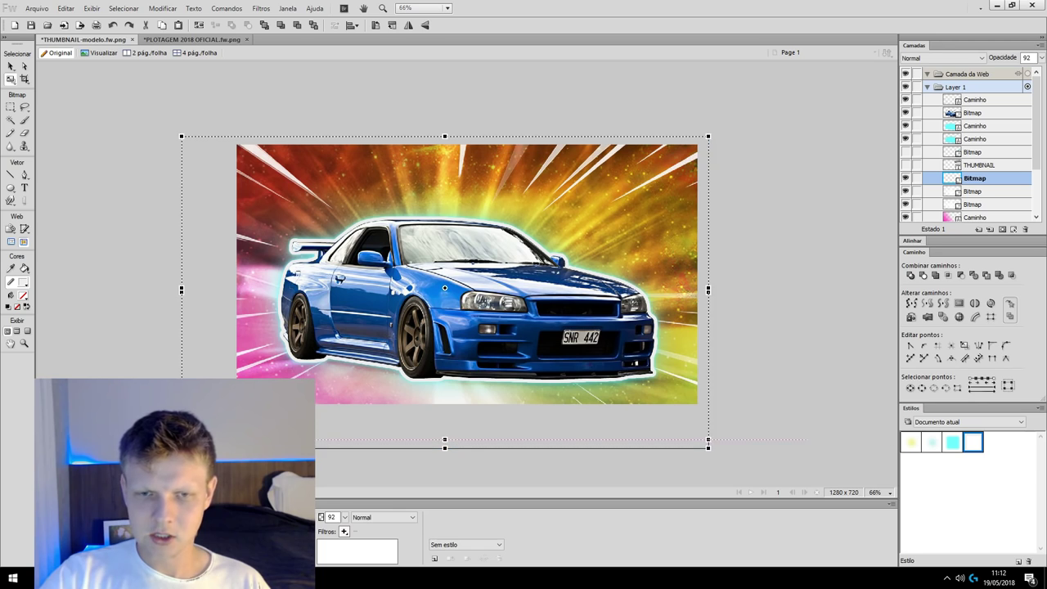
{"action": "left_click_drag", "start_coordinate": [444, 447], "coordinate": [445, 436]}
{"action": "key", "text": "v"}
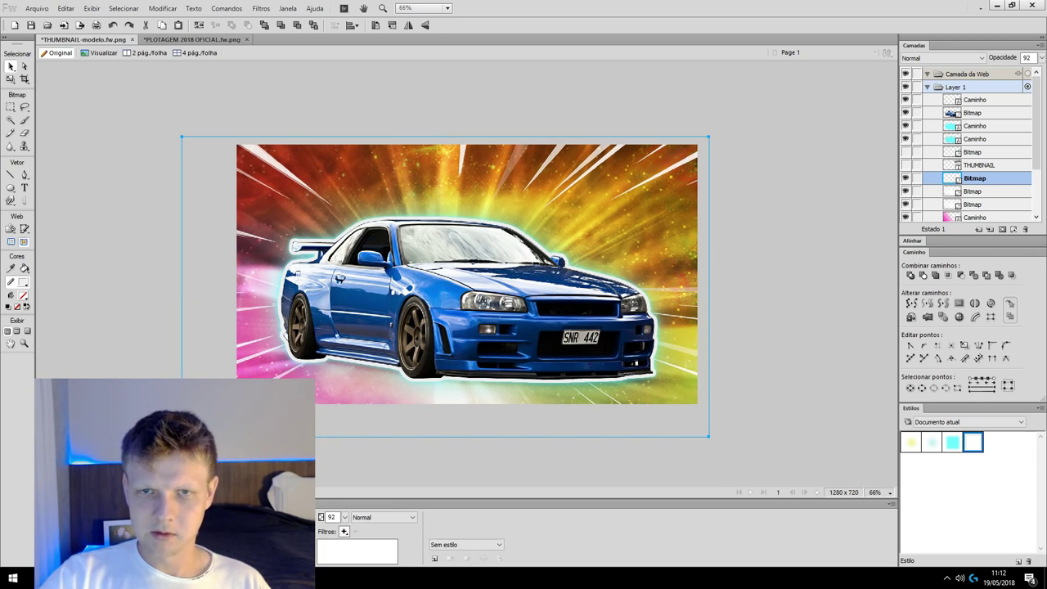
{"action": "key", "text": "ctrl+d"}
Fade the speed lines to 65% opacity and zoom out to the whole canvas
{"action": "left_click", "coordinate": [215, 434]}
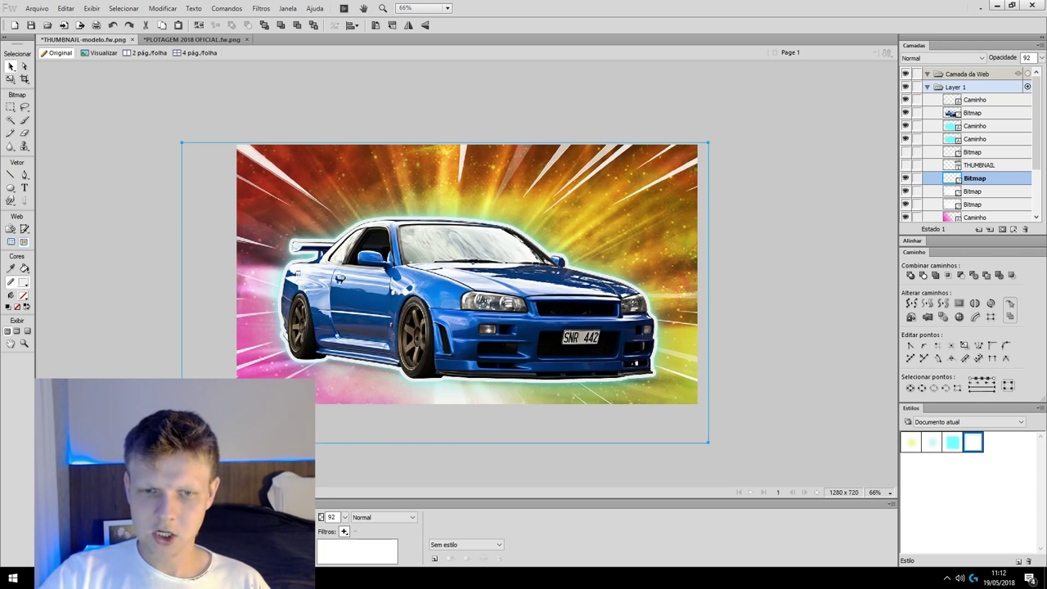
{"action": "mouse_move", "coordinate": [345, 517]}
{"action": "left_mouse_down"}
{"action": "mouse_move", "coordinate": [348, 465]}
{"action": "mouse_move", "coordinate": [347, 545]}
{"action": "mouse_move", "coordinate": [348, 490]}
{"action": "left_mouse_up"}
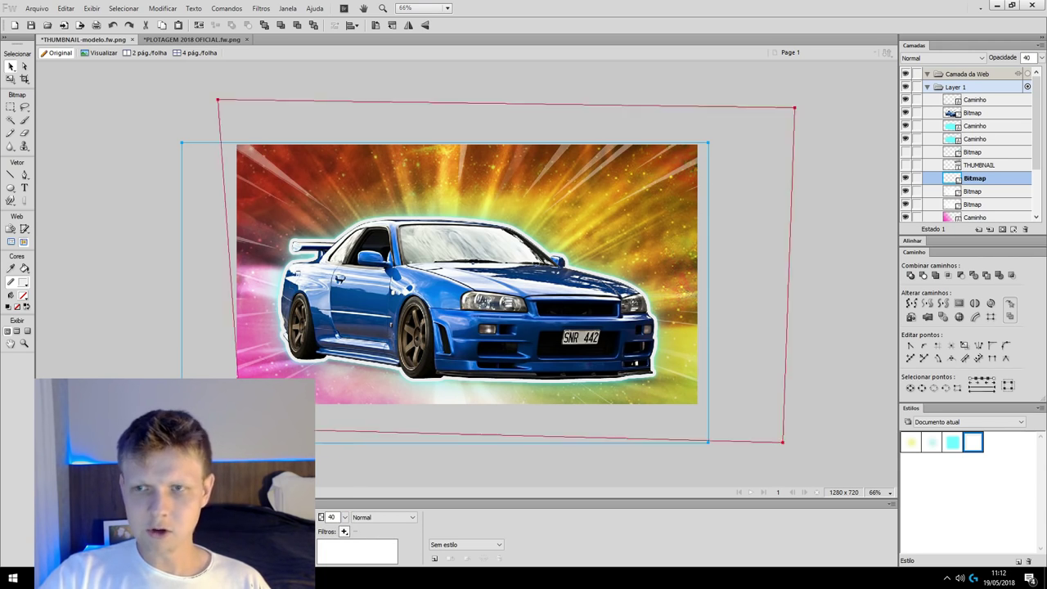
{"action": "key", "text": "ctrl+d"}
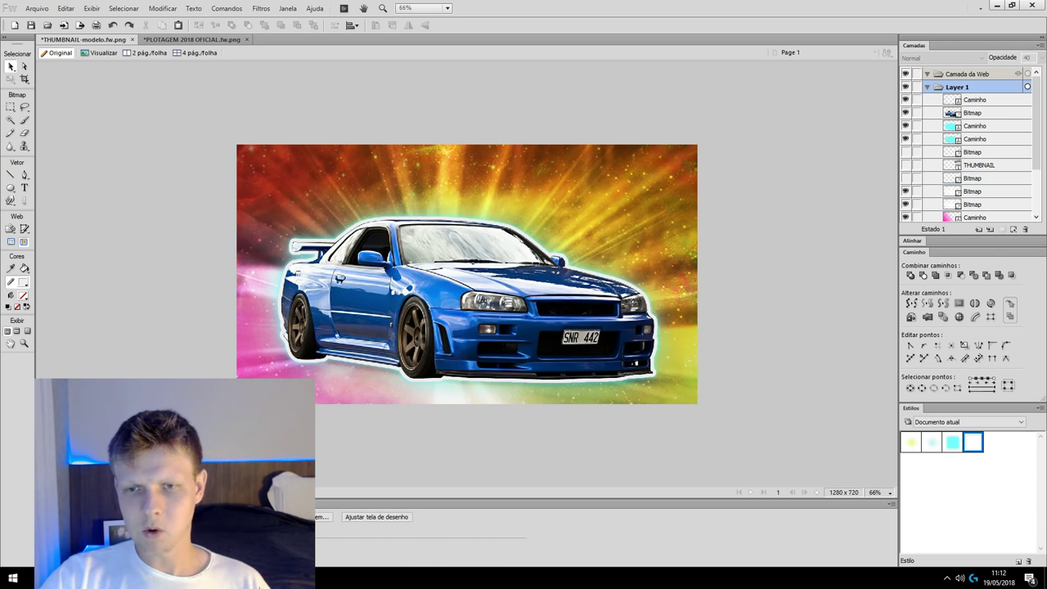
{"action": "key", "text": "ctrl+z"}
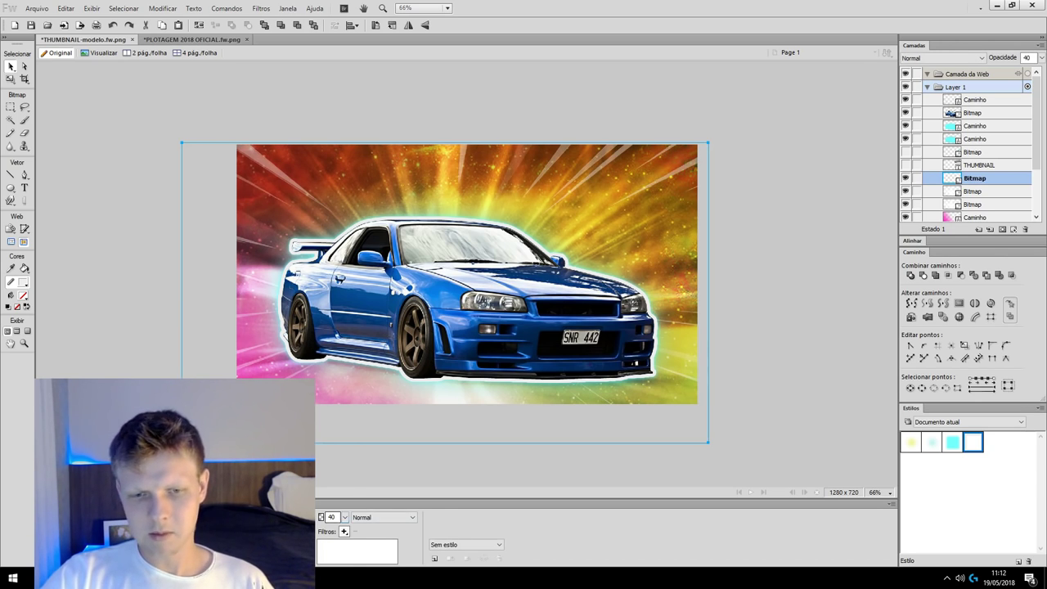
{"action": "left_click_drag", "start_coordinate": [345, 517], "coordinate": [347, 489]}
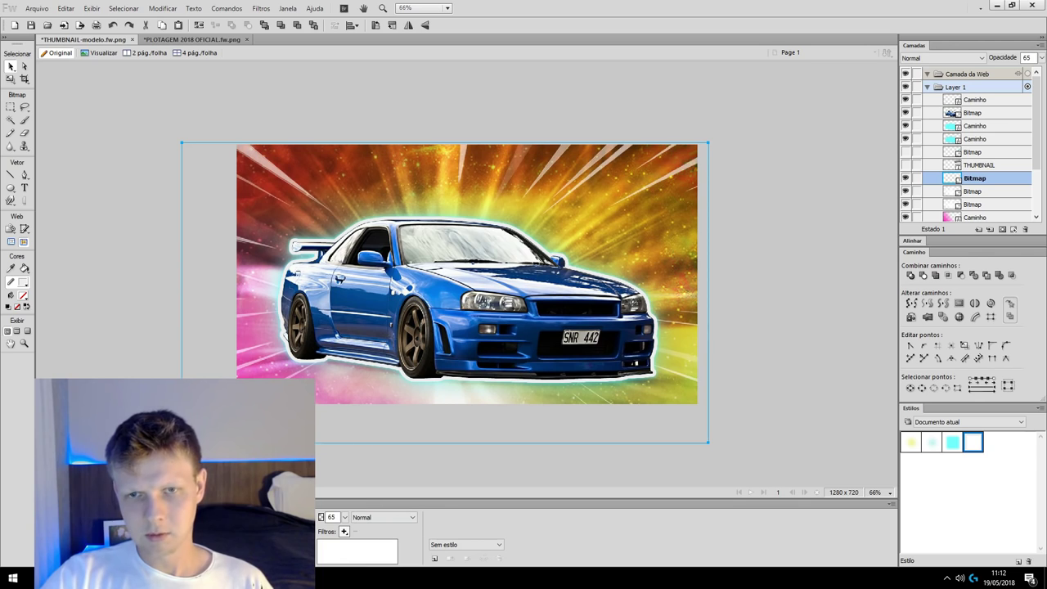
{"action": "key", "text": "q"}
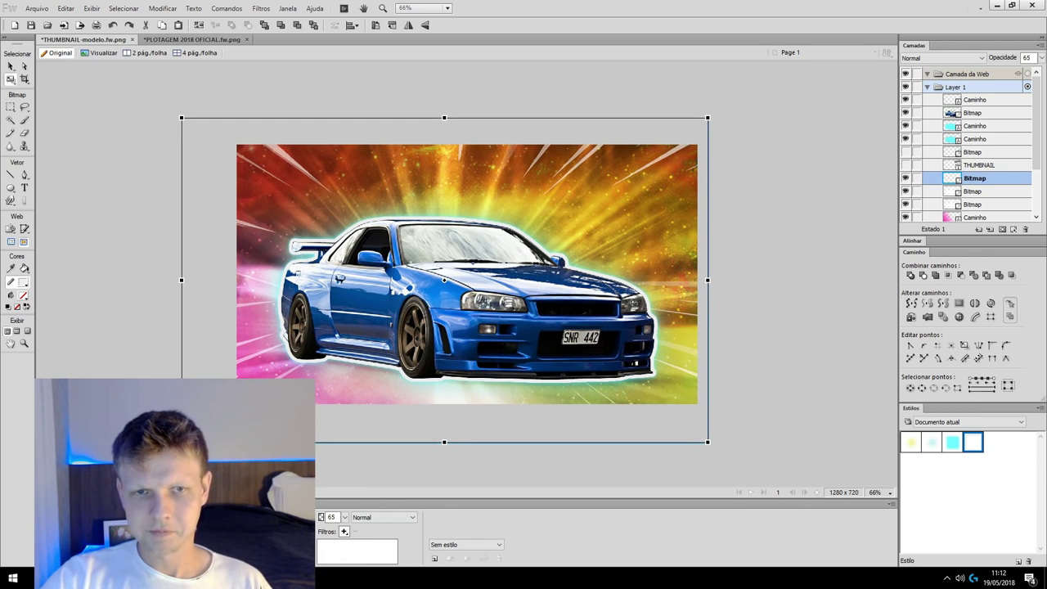
{"action": "key", "text": "v"}
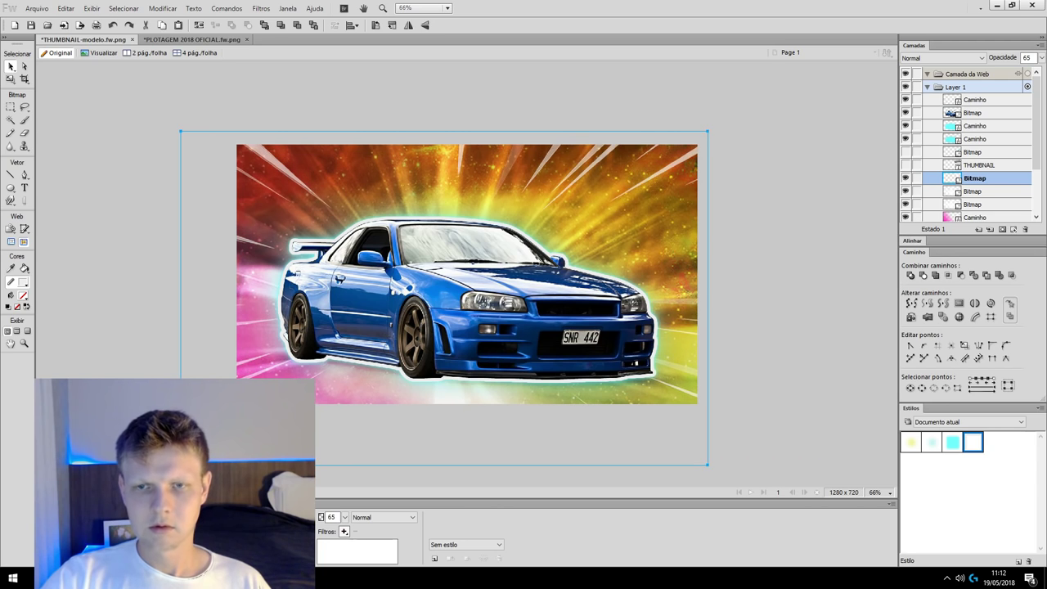
{"action": "key", "text": "ctrl+minus"}
{"action": "key", "text": "ctrl+minus"}
{"action": "key", "text": "ctrl+minus"}
{"action": "key", "text": "ctrl+minus"}
{"action": "key", "text": "ctrl+minus"}
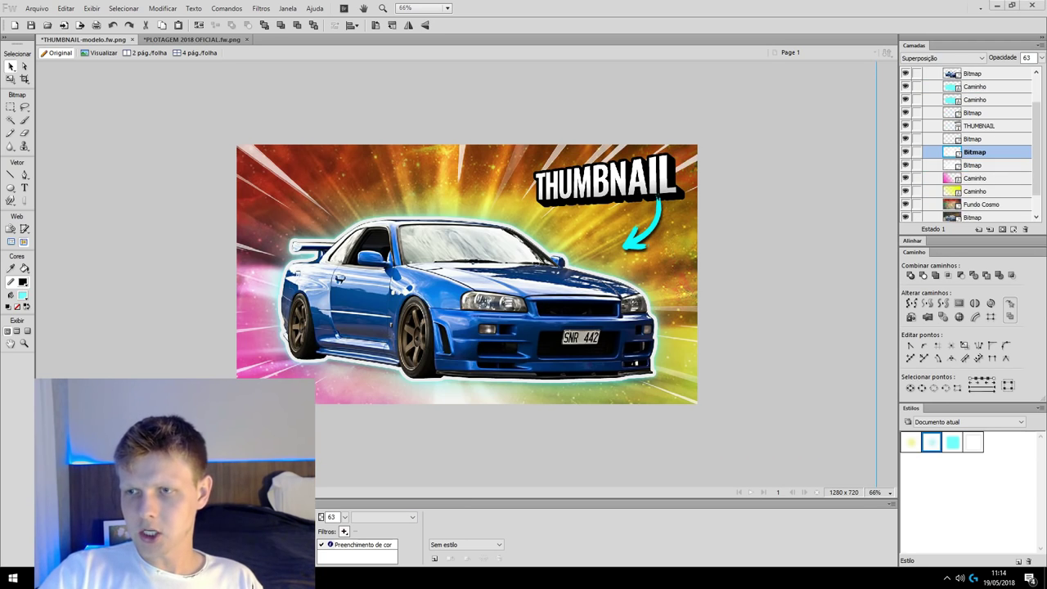
{"action": "scroll", "coordinate": [965, 147], "scroll_direction": "up", "scroll_amount": 2}
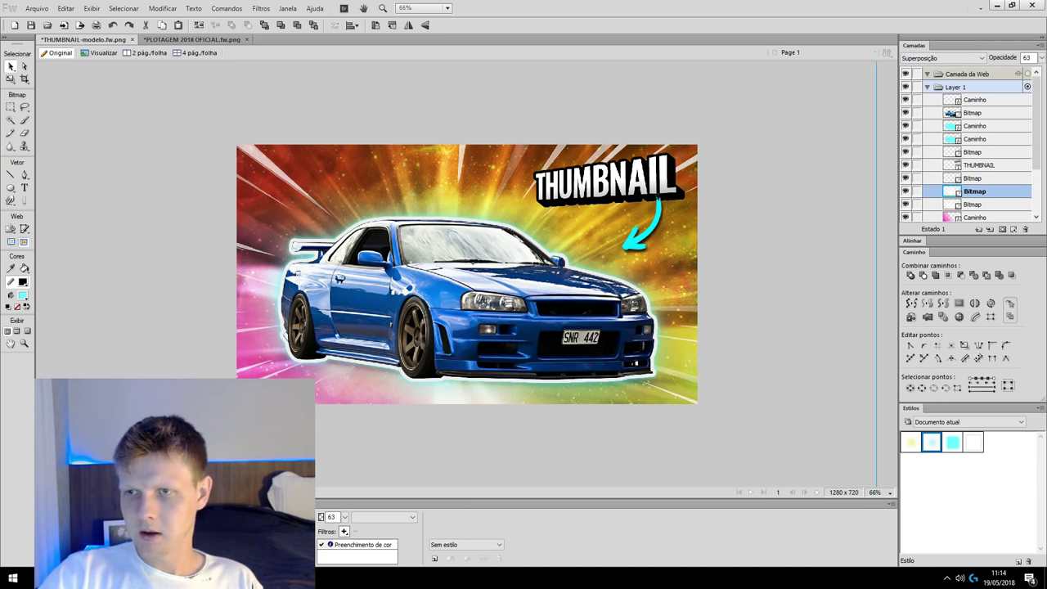
{"action": "left_click", "coordinate": [905, 164]}
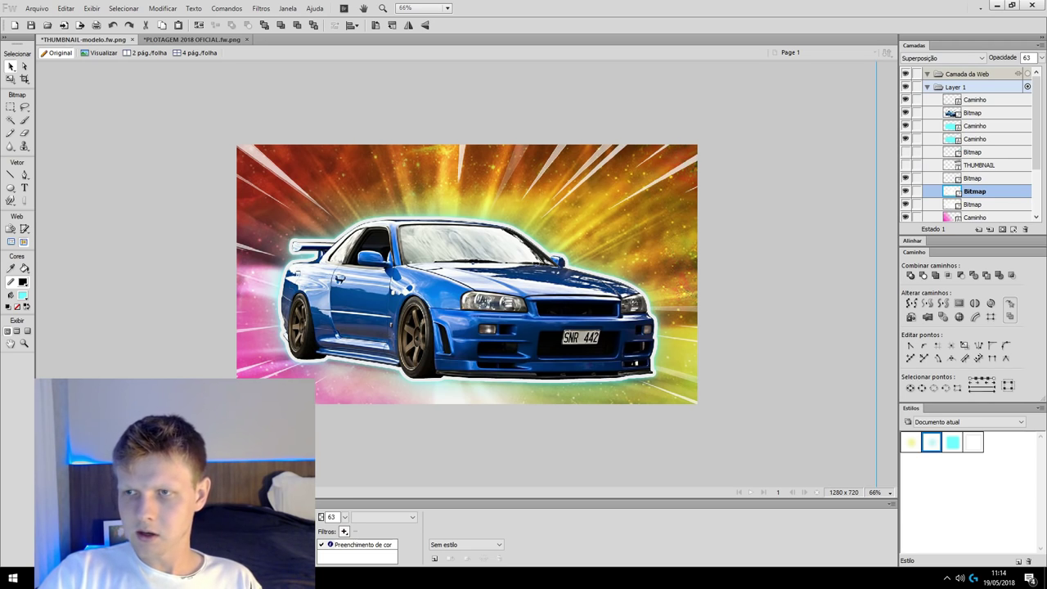
{"action": "left_click", "coordinate": [905, 164]}
{"action": "left_click", "coordinate": [905, 151]}
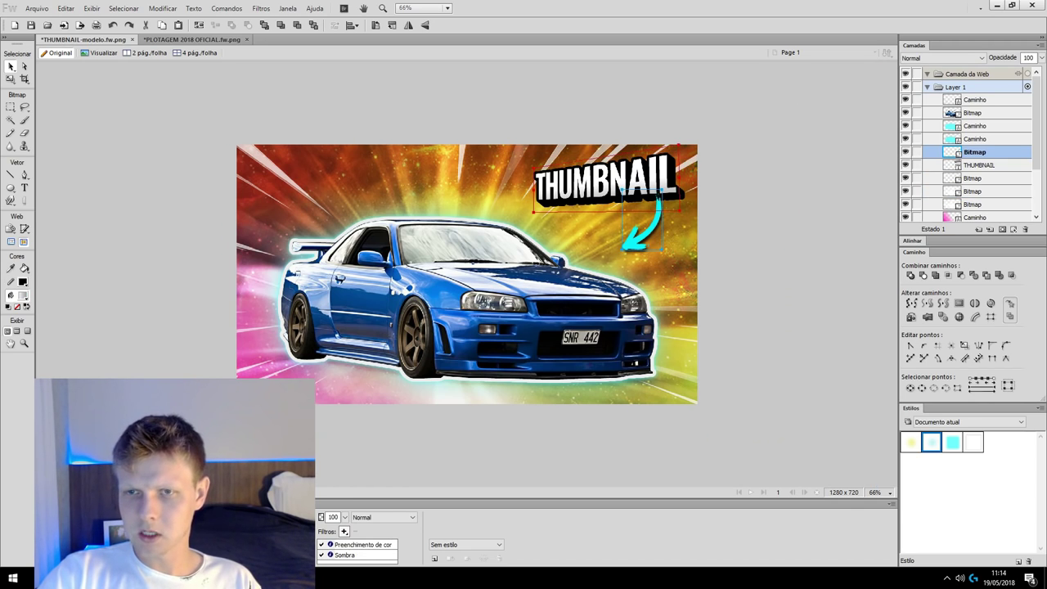
{"action": "left_click", "coordinate": [598, 167]}
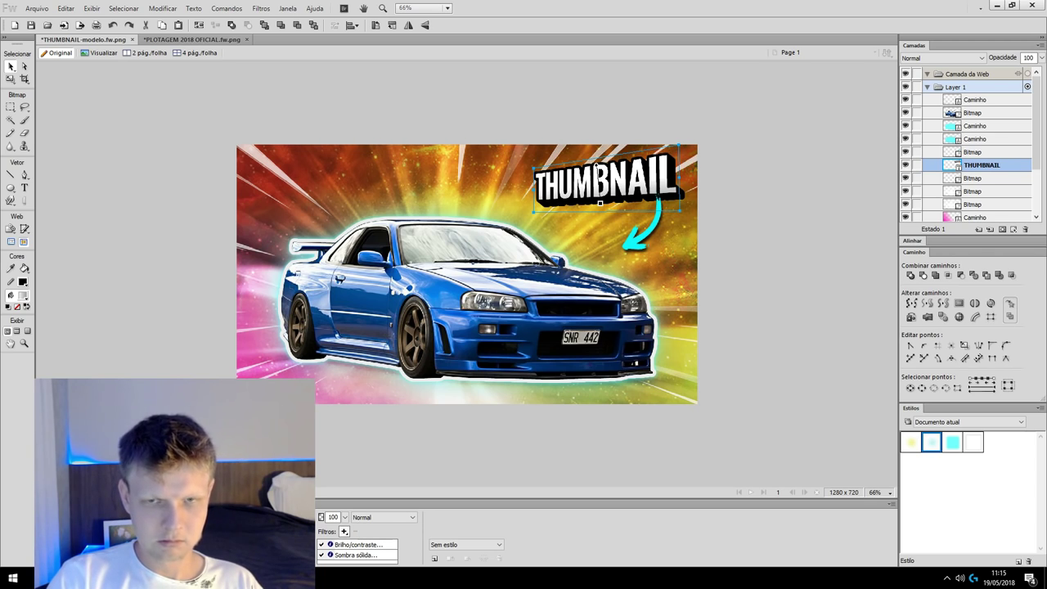
{"action": "key", "text": "ctrl+z"}
{"action": "key", "text": "ctrl+z"}
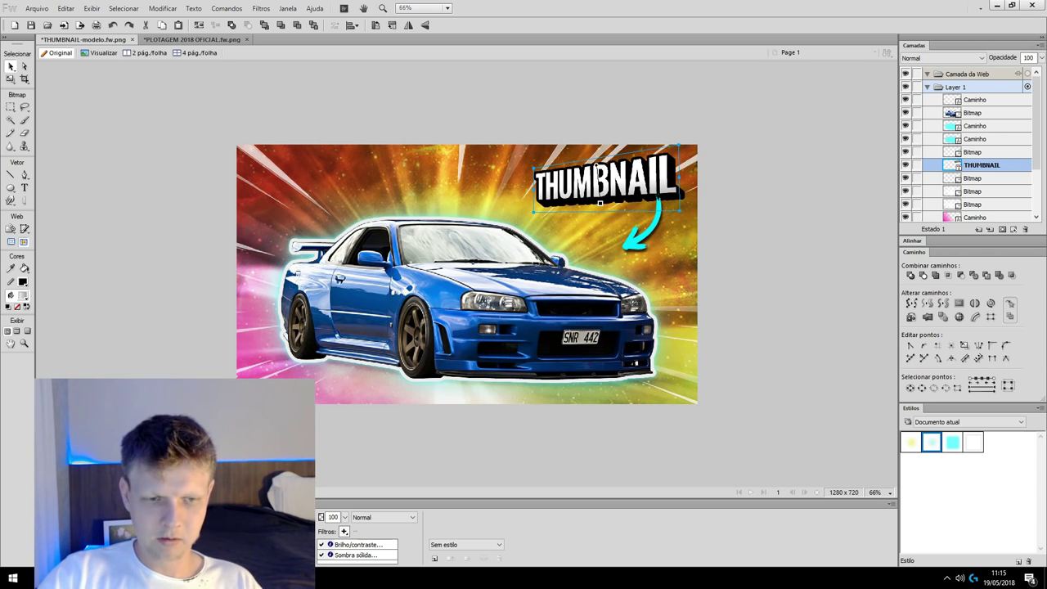
{"action": "key", "text": "ctrl+z"}
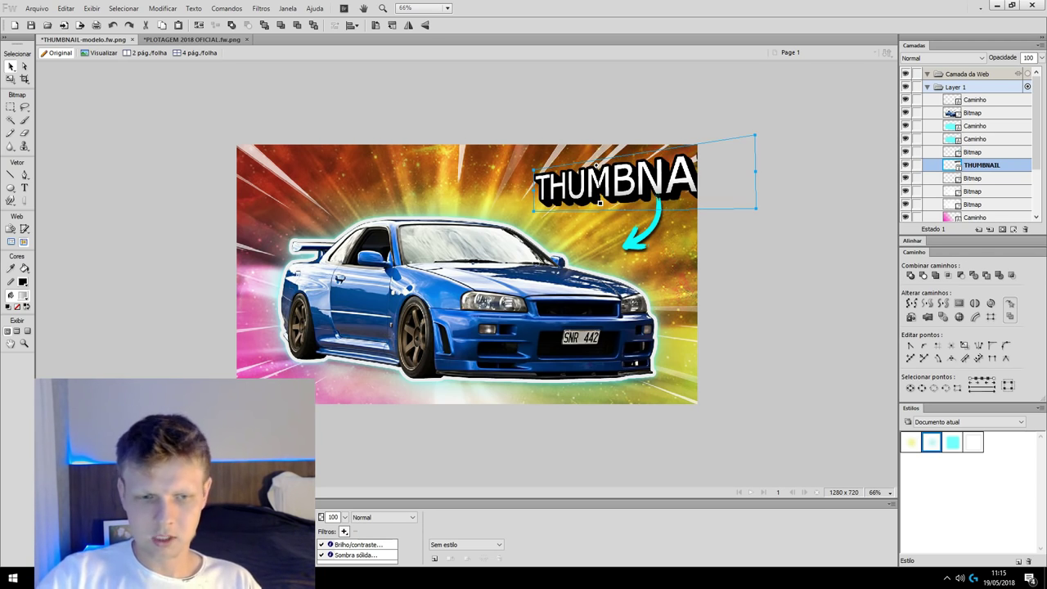
{"action": "key", "text": "ctrl+y"}
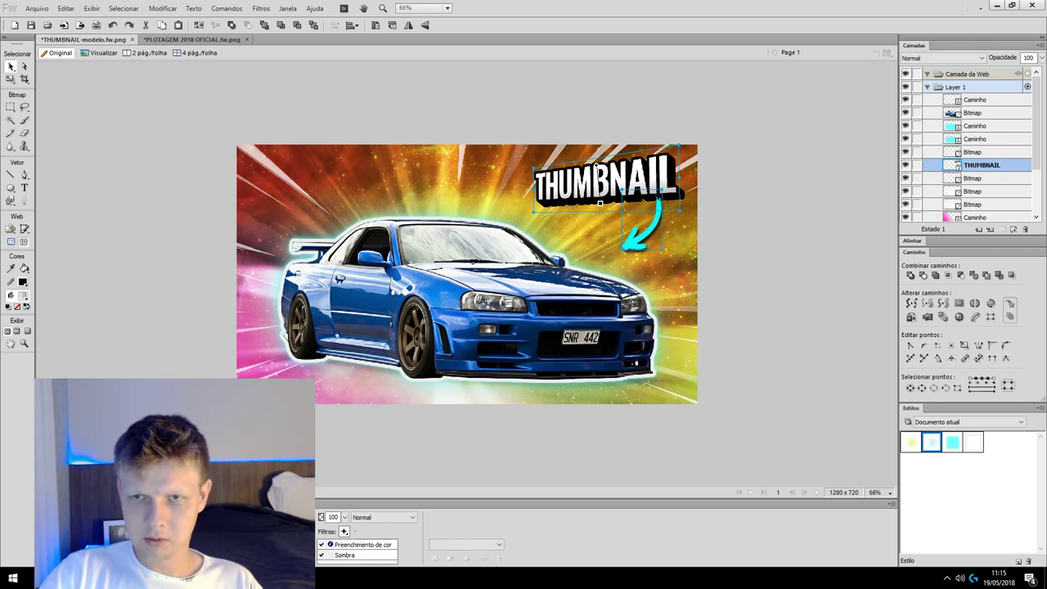
Nudge the arrow and THUMBNAIL text together slightly down-left
{"action": "left_click", "coordinate": [642, 233], "text": "shift"}
{"action": "left_click_drag", "start_coordinate": [642, 233], "coordinate": [639, 237]}
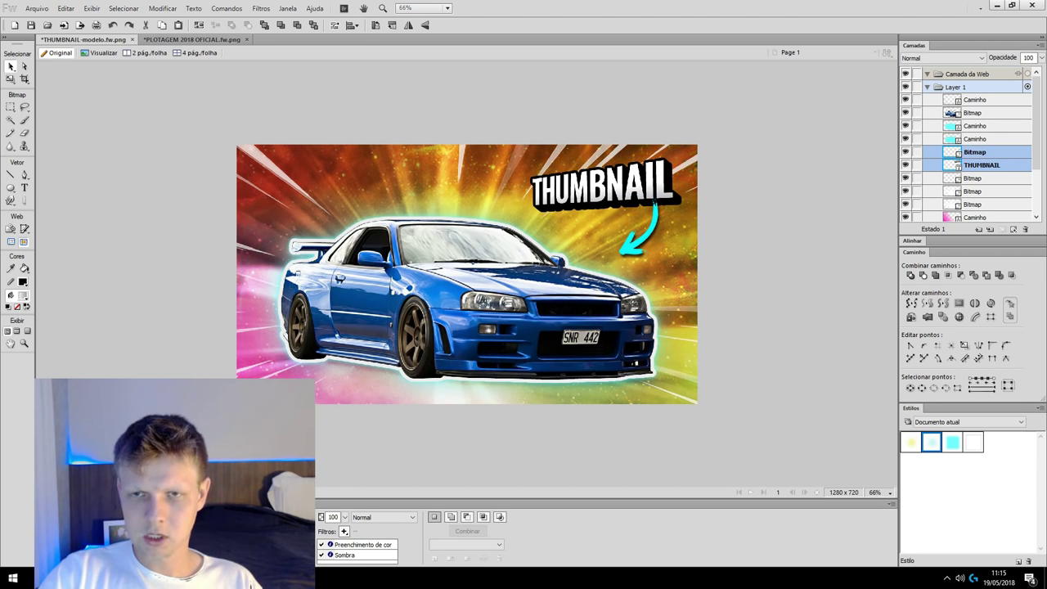
{"action": "left_click", "coordinate": [594, 172]}
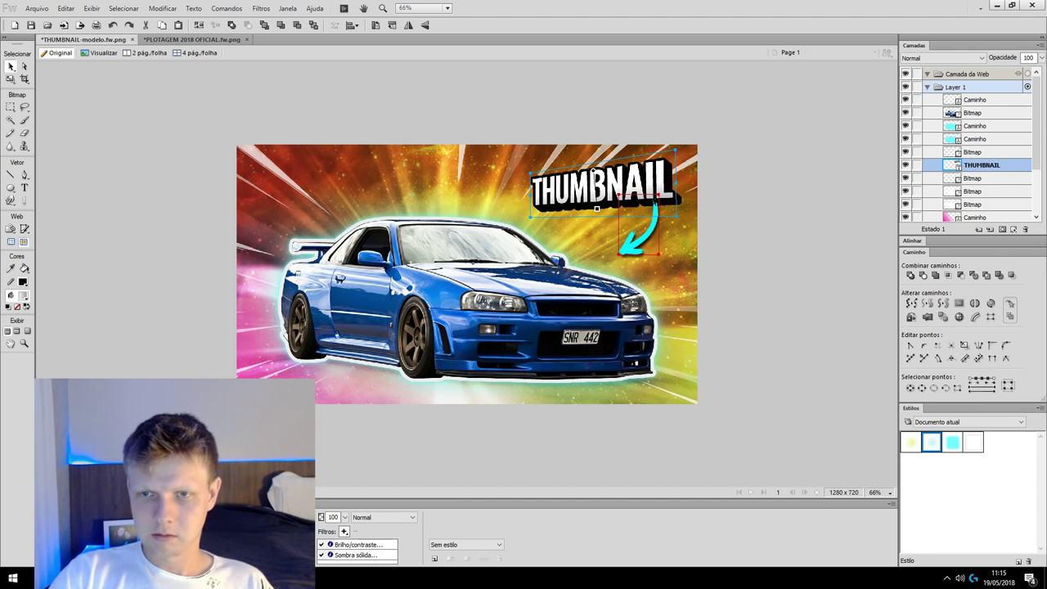
Try red and white Color Fill on the arrow, restore cyan #00FFFF, and move it down-left
{"action": "left_click", "coordinate": [638, 229]}
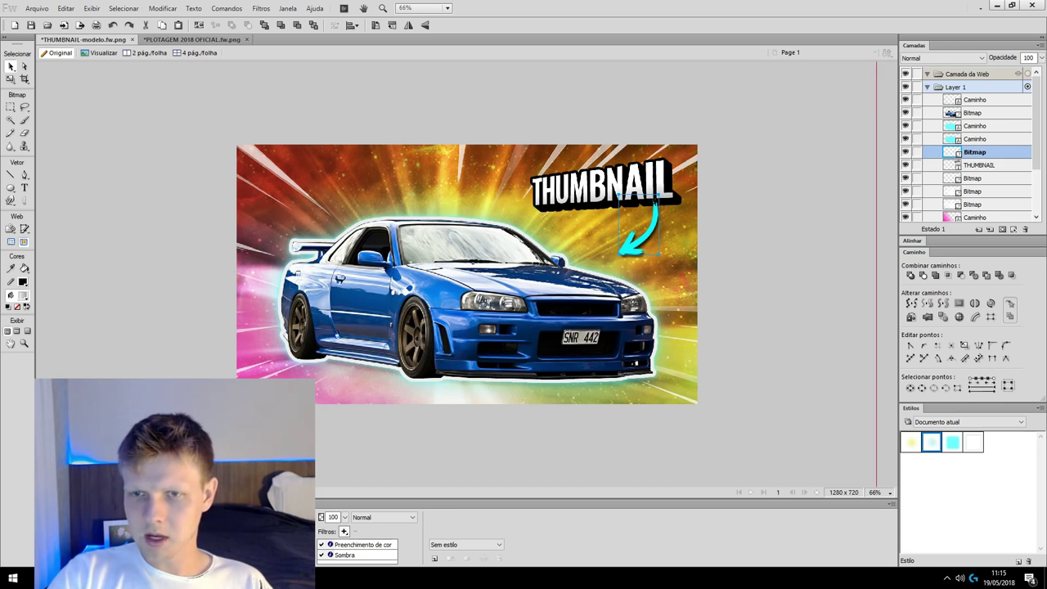
{"action": "double_click", "coordinate": [360, 544]}
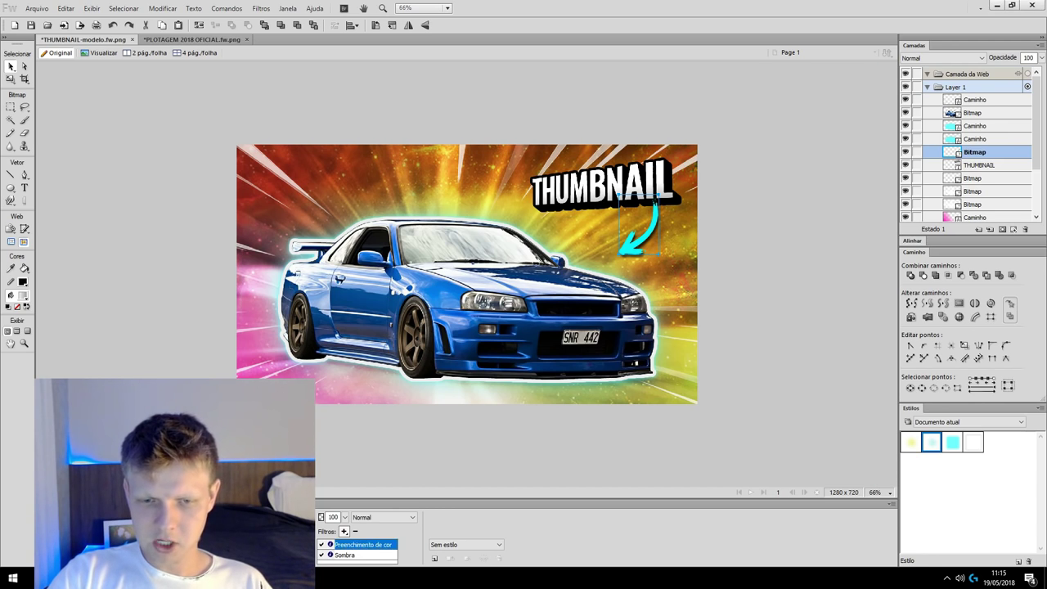
{"action": "left_click", "coordinate": [336, 554]}
{"action": "left_click", "coordinate": [420, 520]}
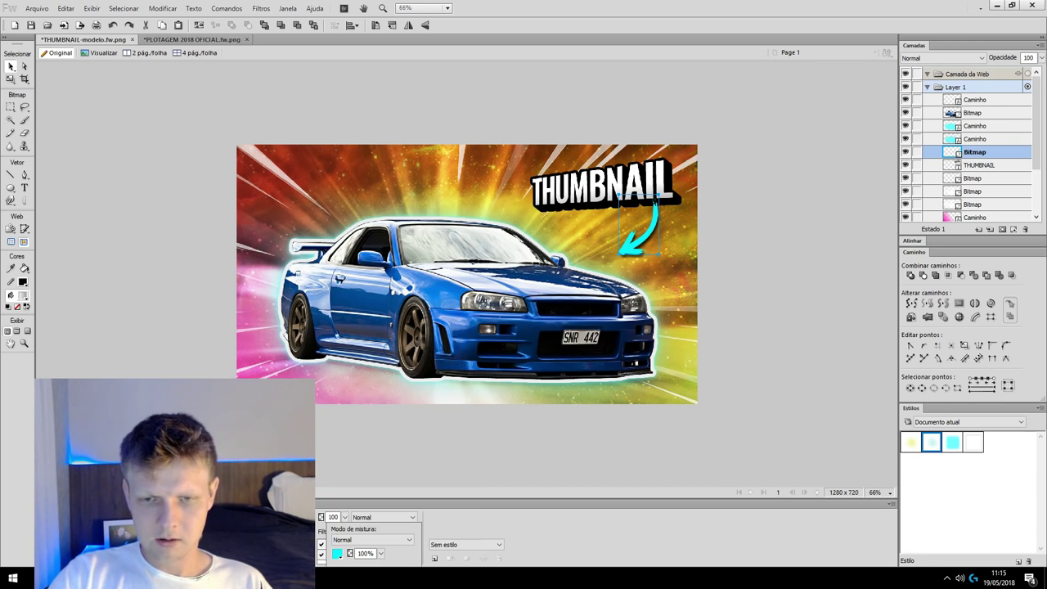
{"action": "left_click", "coordinate": [336, 553]}
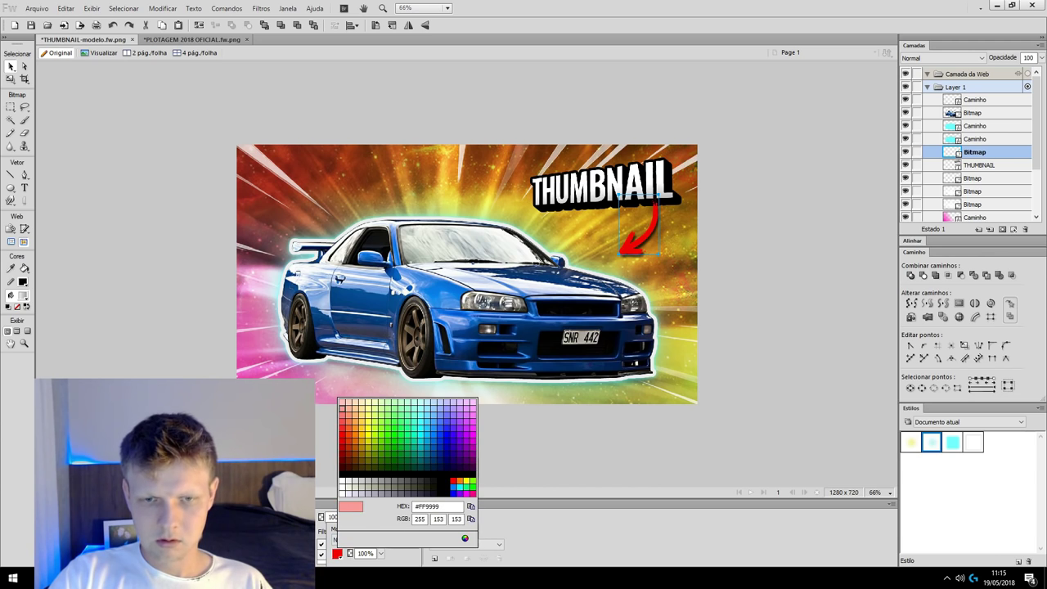
{"action": "left_click", "coordinate": [344, 454]}
{"action": "left_click", "coordinate": [337, 554]}
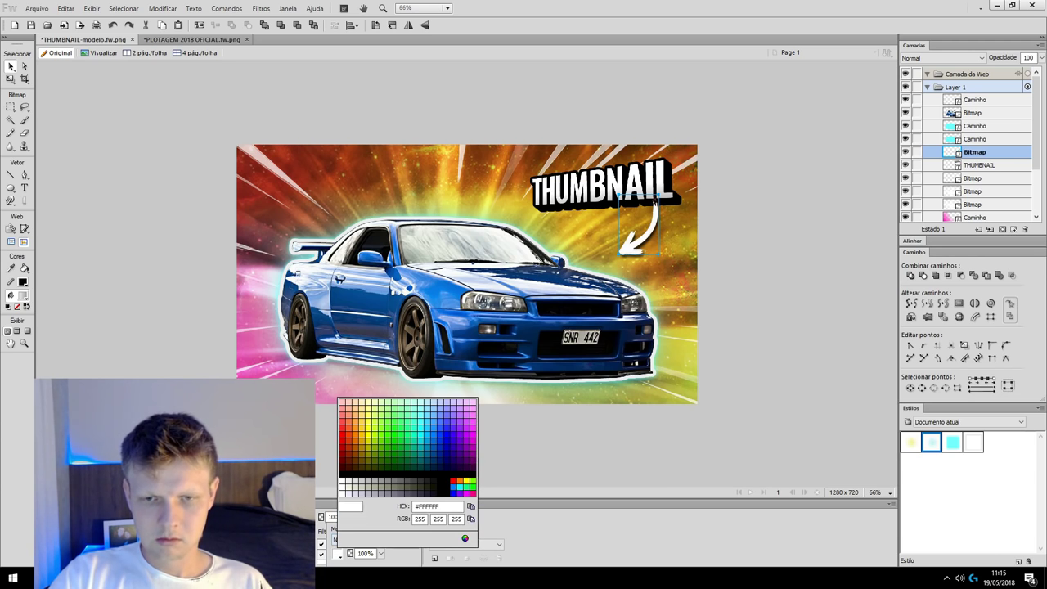
{"action": "left_click", "coordinate": [422, 429]}
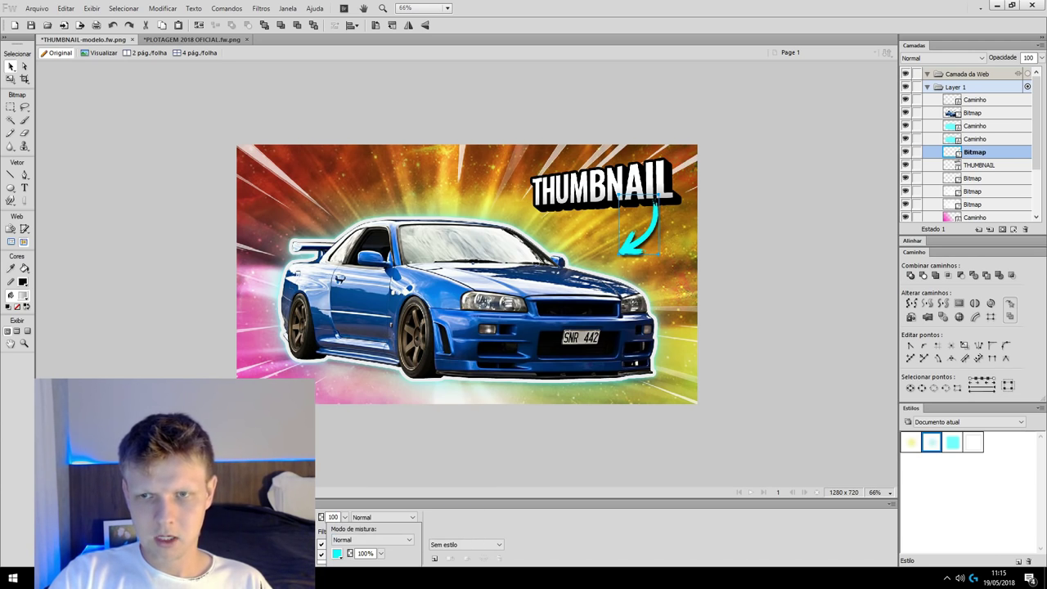
{"action": "left_click_drag", "start_coordinate": [639, 227], "coordinate": [630, 248]}
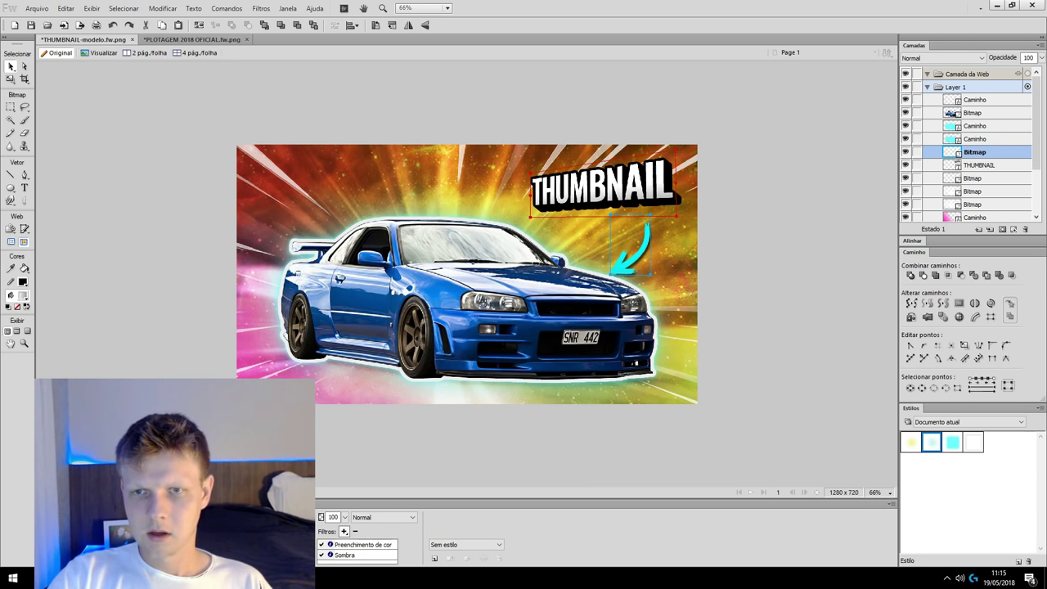
{"action": "left_click", "coordinate": [591, 180]}
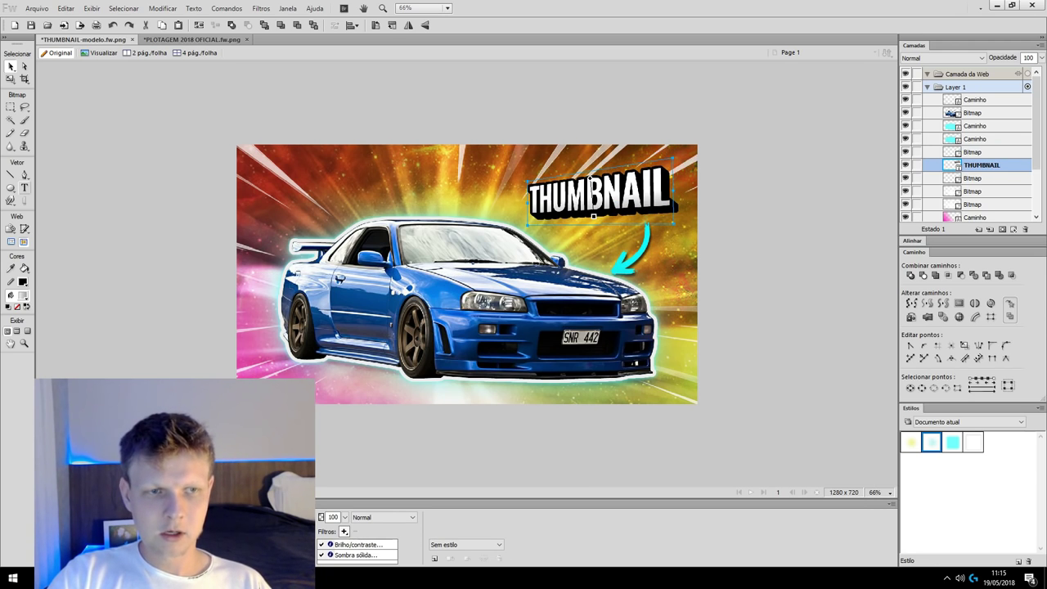
Duplicate the THUMBNAIL text and select the top copy's text for replacement
{"action": "key", "text": "t"}
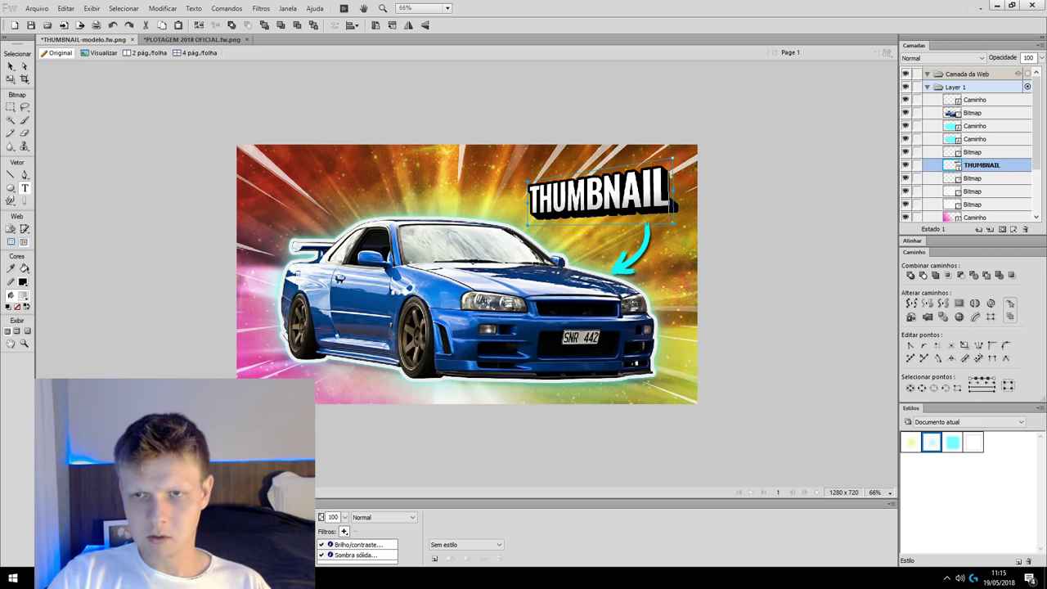
{"action": "double_click", "coordinate": [597, 195]}
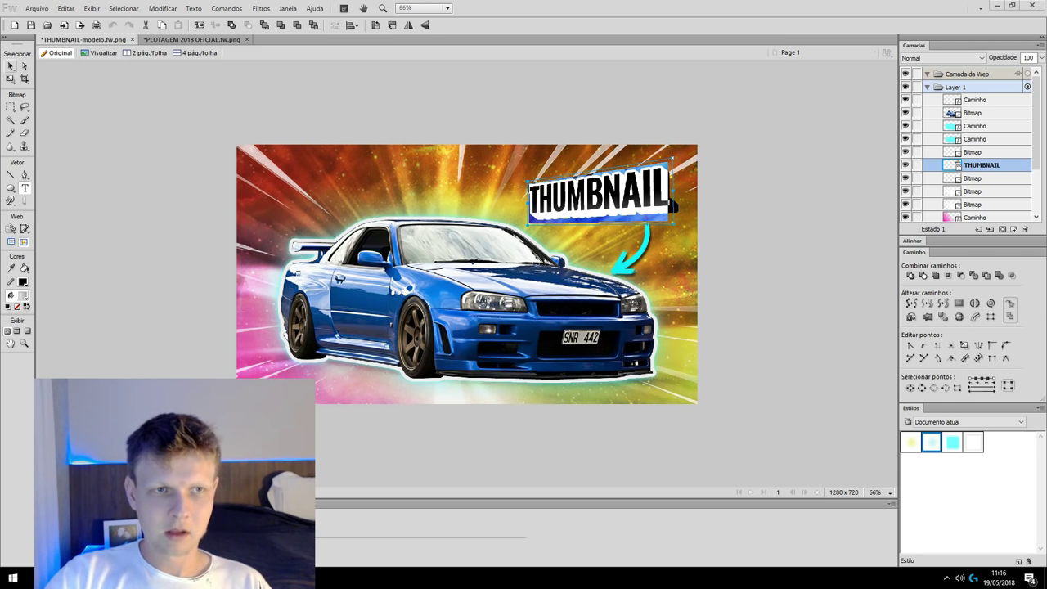
{"action": "key", "text": "Escape"}
{"action": "mouse_move", "coordinate": [591, 179]}
{"action": "left_mouse_down"}
{"action": "mouse_move", "coordinate": [602, 201]}
{"action": "mouse_move", "coordinate": [597, 162]}
{"action": "left_mouse_up"}
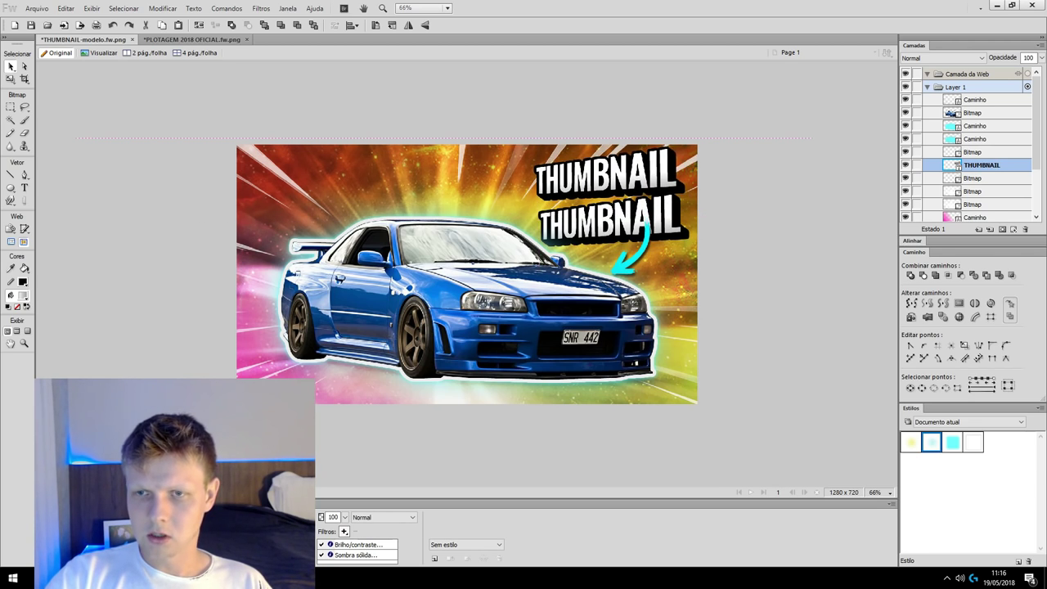
{"action": "double_click", "coordinate": [655, 176]}
{"action": "left_click_drag", "start_coordinate": [655, 176], "coordinate": [537, 176]}
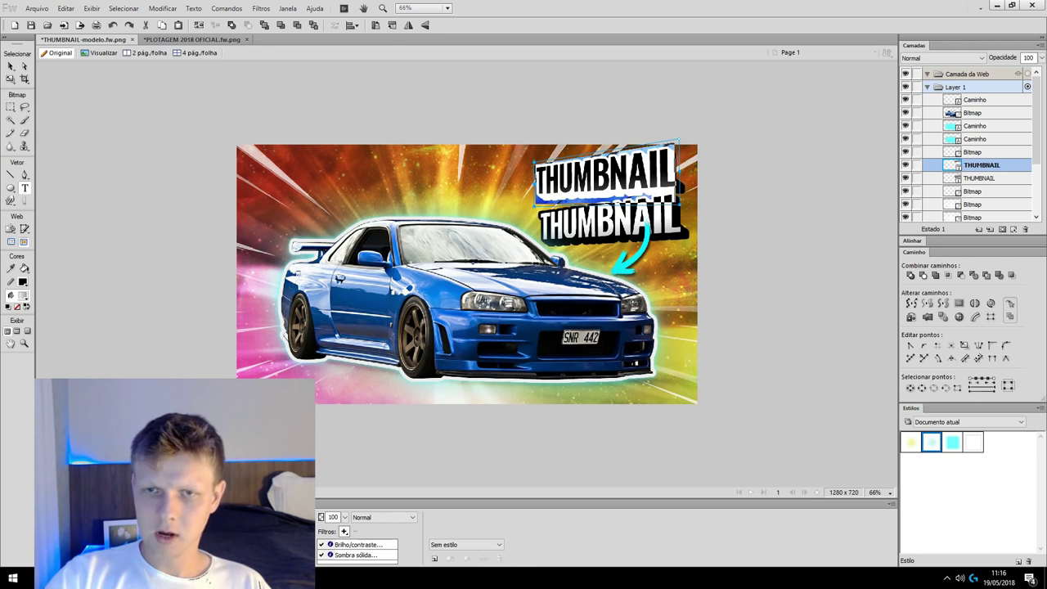
Retype the top copy as 'como criar uma' and scale it above THUMBNAIL
{"action": "type", "text": "com"}
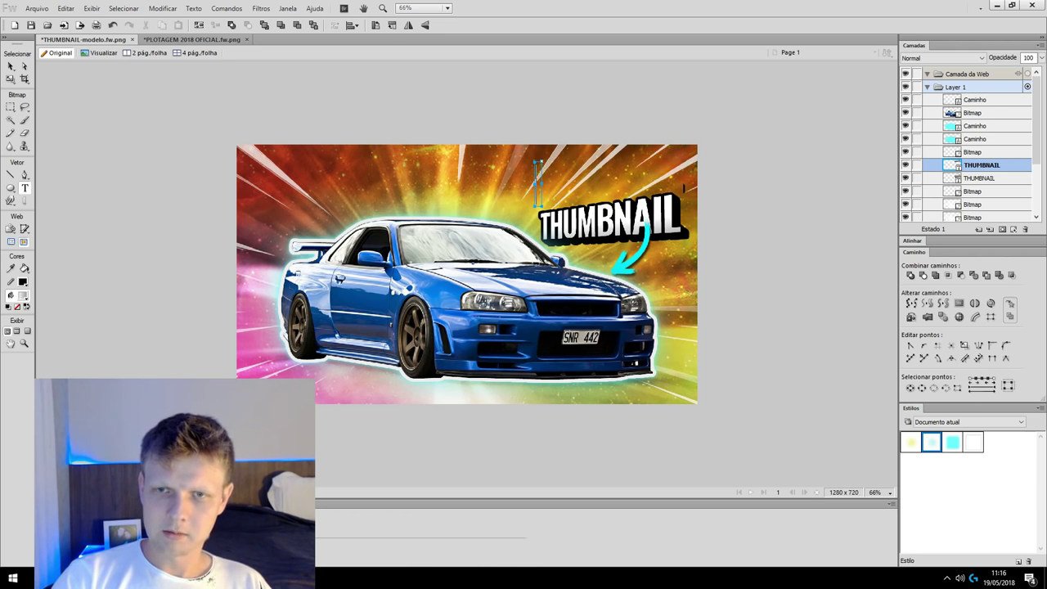
{"action": "type", "text": "o criar uma"}
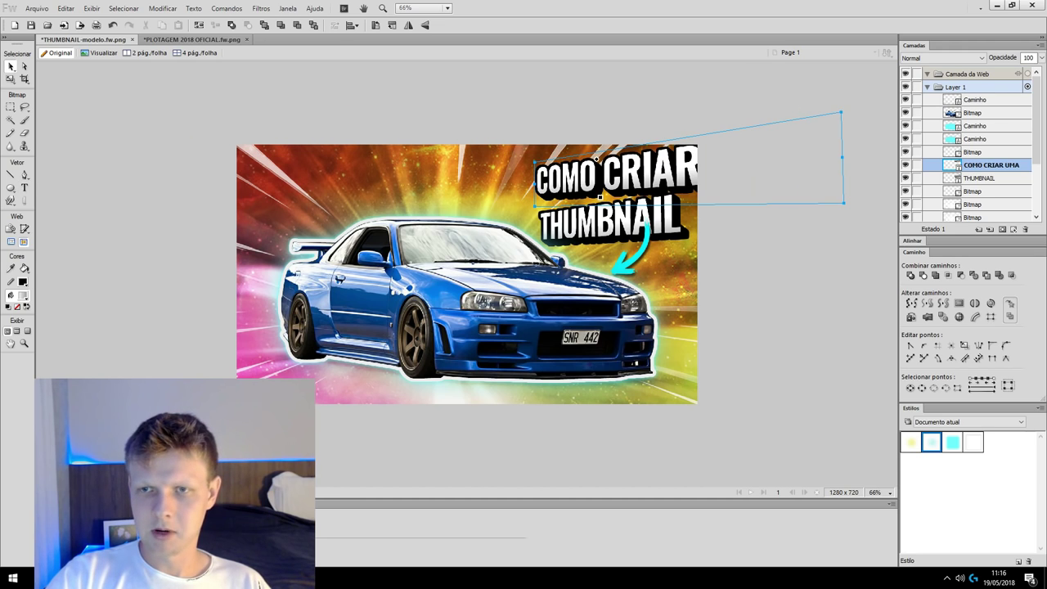
{"action": "mouse_move", "coordinate": [600, 196]}
{"action": "left_mouse_down"}
{"action": "mouse_move", "coordinate": [522, 192]}
{"action": "mouse_move", "coordinate": [537, 162]}
{"action": "mouse_move", "coordinate": [581, 165]}
{"action": "left_mouse_up"}
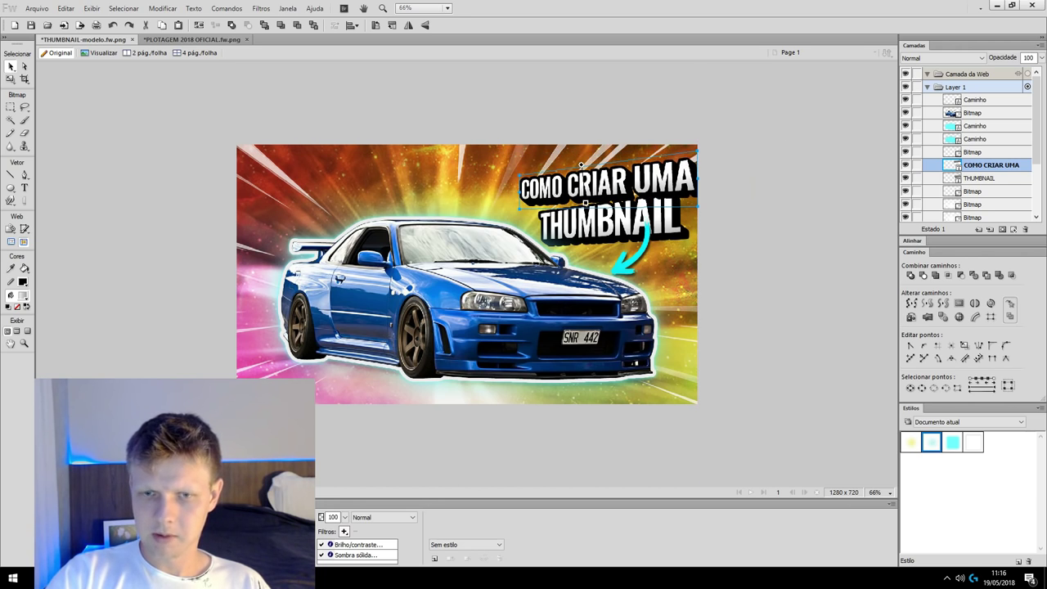
{"action": "left_click_drag", "start_coordinate": [581, 165], "coordinate": [540, 215]}
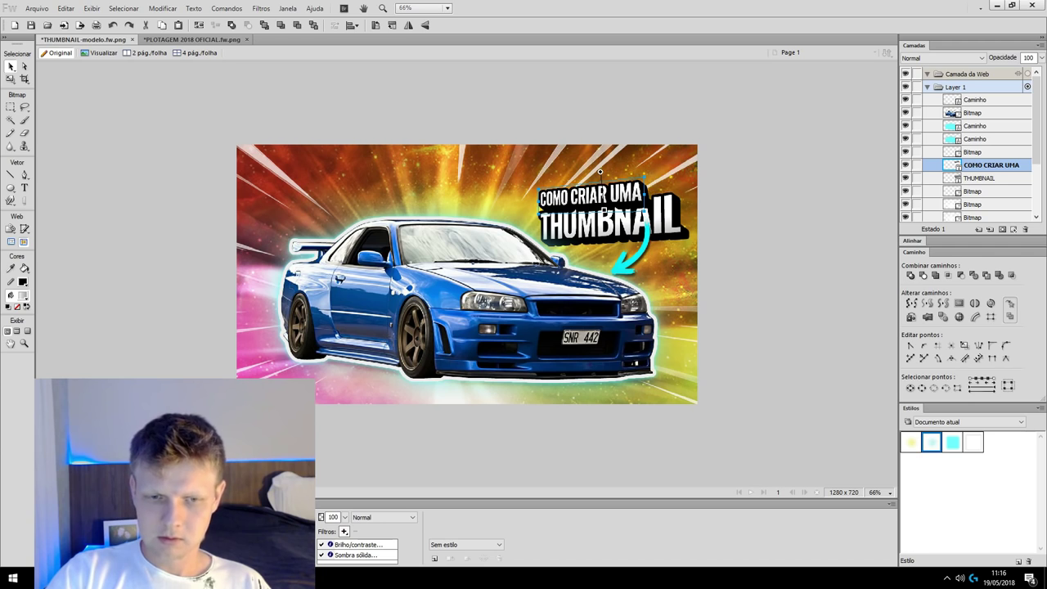
{"action": "left_click_drag", "start_coordinate": [644, 175], "coordinate": [673, 170]}
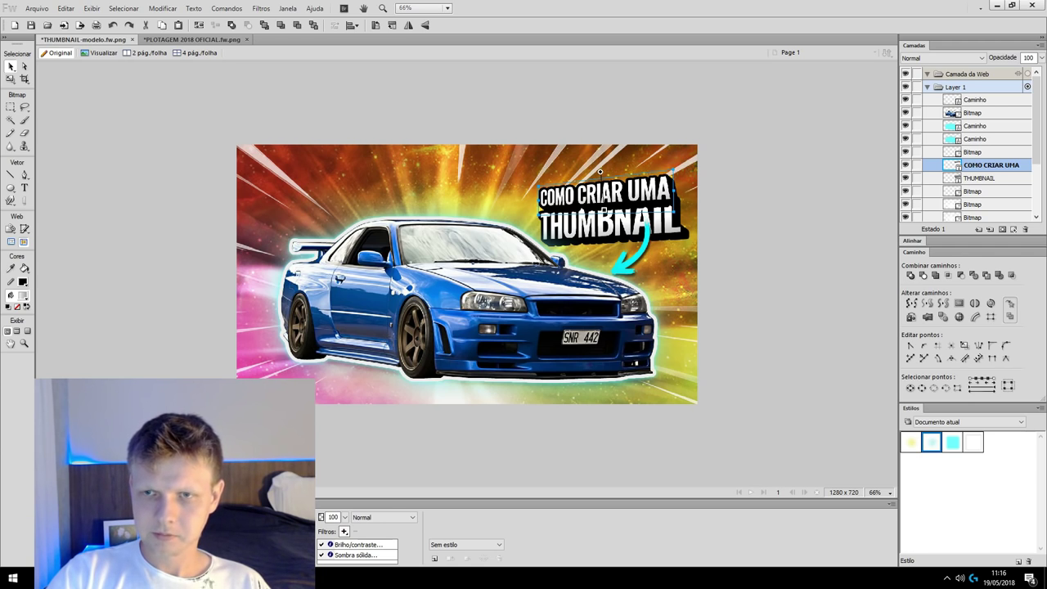
{"action": "key", "text": "ctrl+t"}
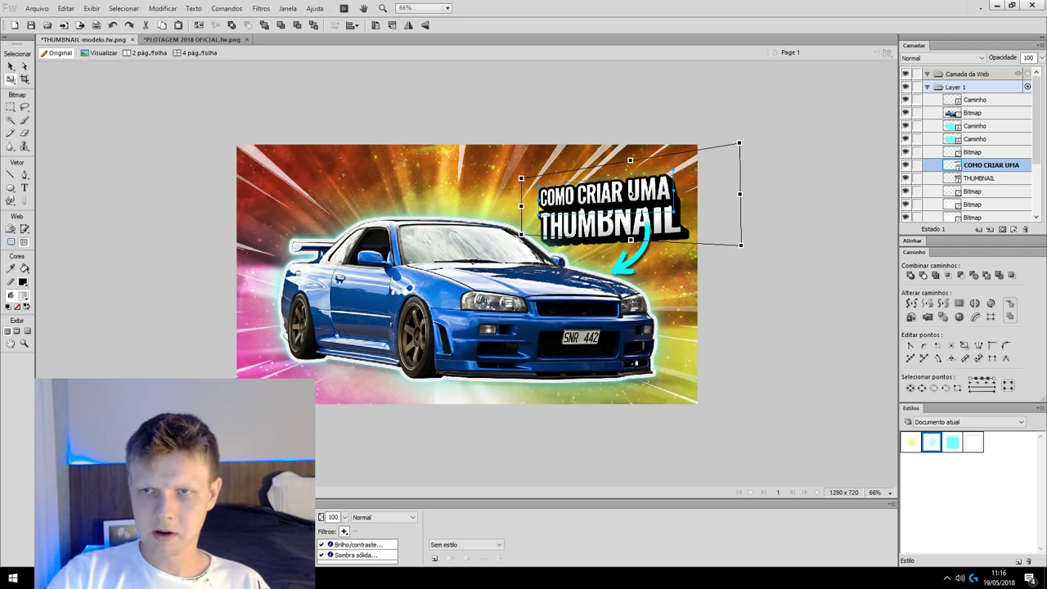
{"action": "left_click_drag", "start_coordinate": [739, 143], "coordinate": [751, 138]}
{"action": "key", "text": "Return"}
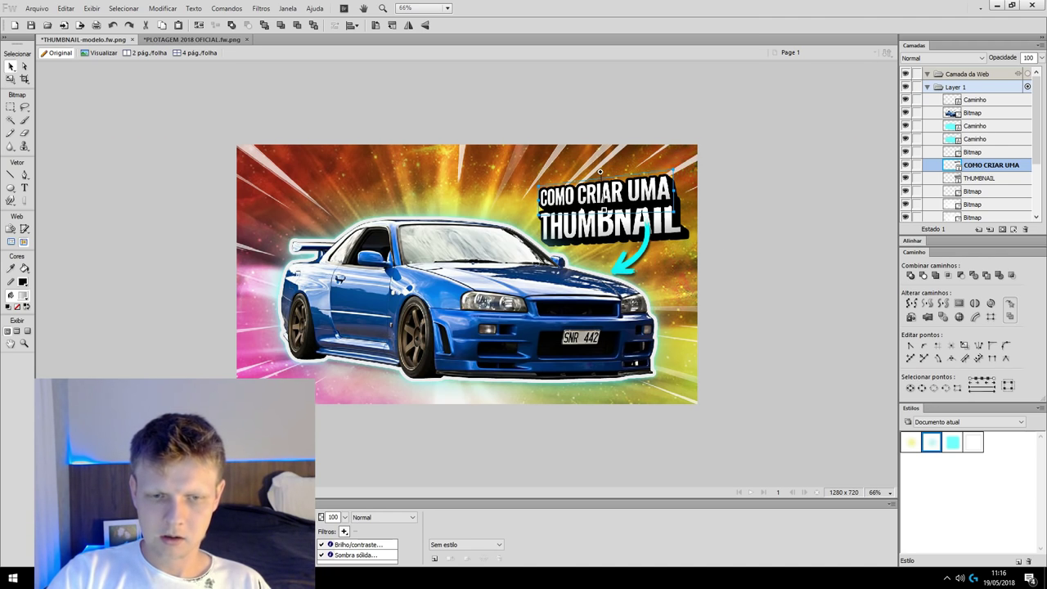
{"action": "left_click_drag", "start_coordinate": [601, 171], "coordinate": [603, 164]}
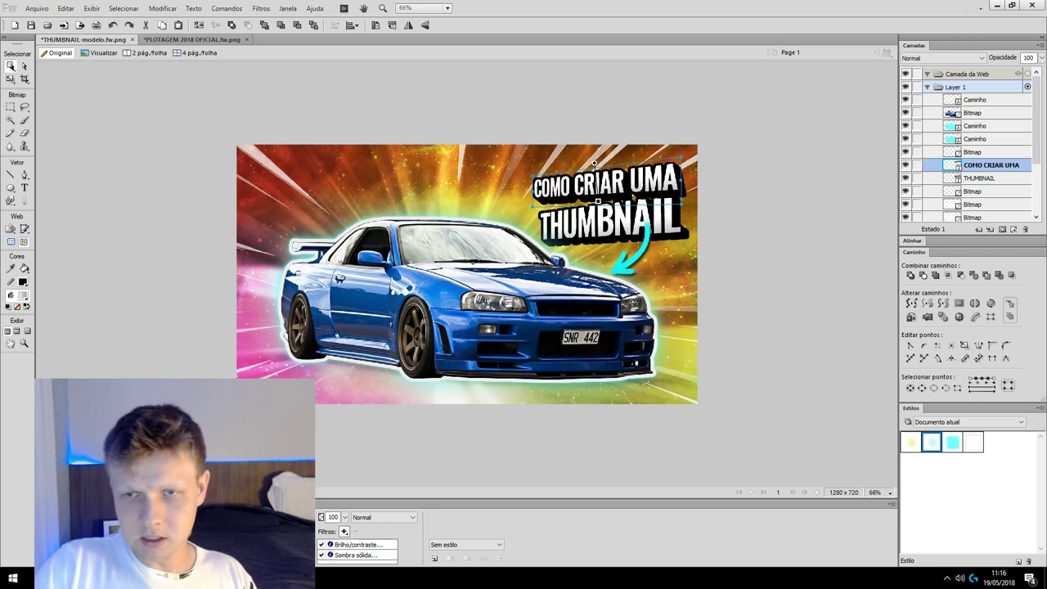
Bring the title text layers to the front and move THUMBNAIL up-right under the first line
{"action": "left_click", "coordinate": [595, 163]}
{"action": "key", "text": "ctrl+shift+Up"}
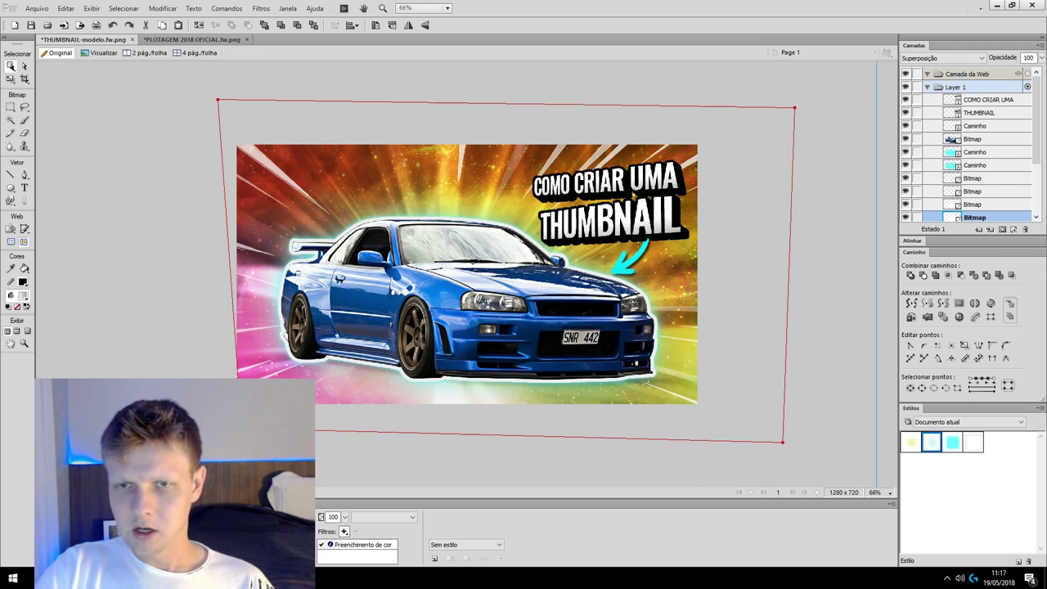
{"action": "key", "text": "Tab"}
{"action": "key", "text": "Tab"}
{"action": "key", "text": "Tab"}
{"action": "key", "text": "Tab"}
{"action": "key", "text": "Tab"}
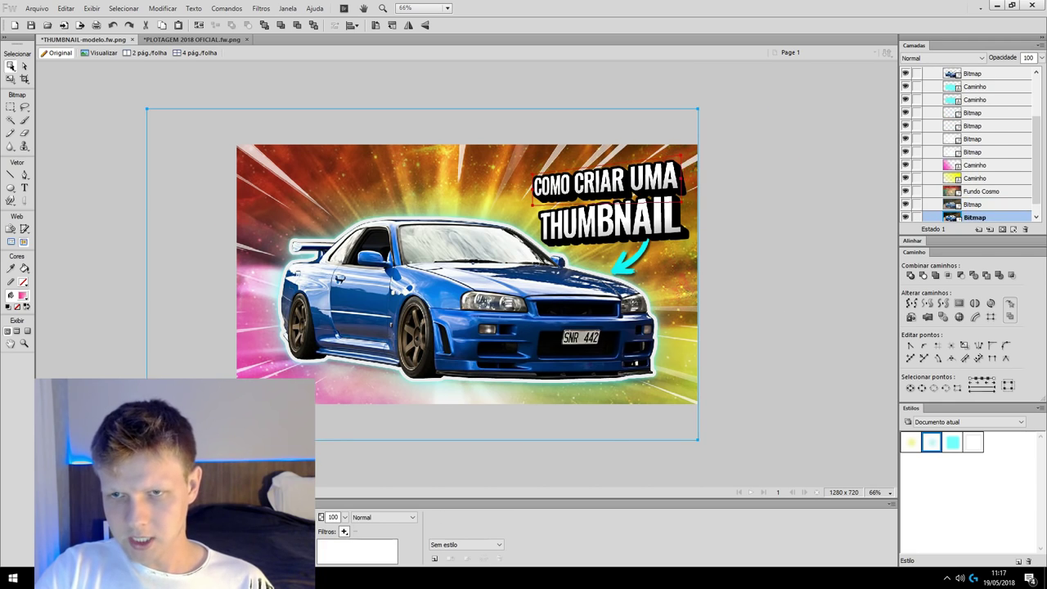
{"action": "left_click", "coordinate": [595, 164]}
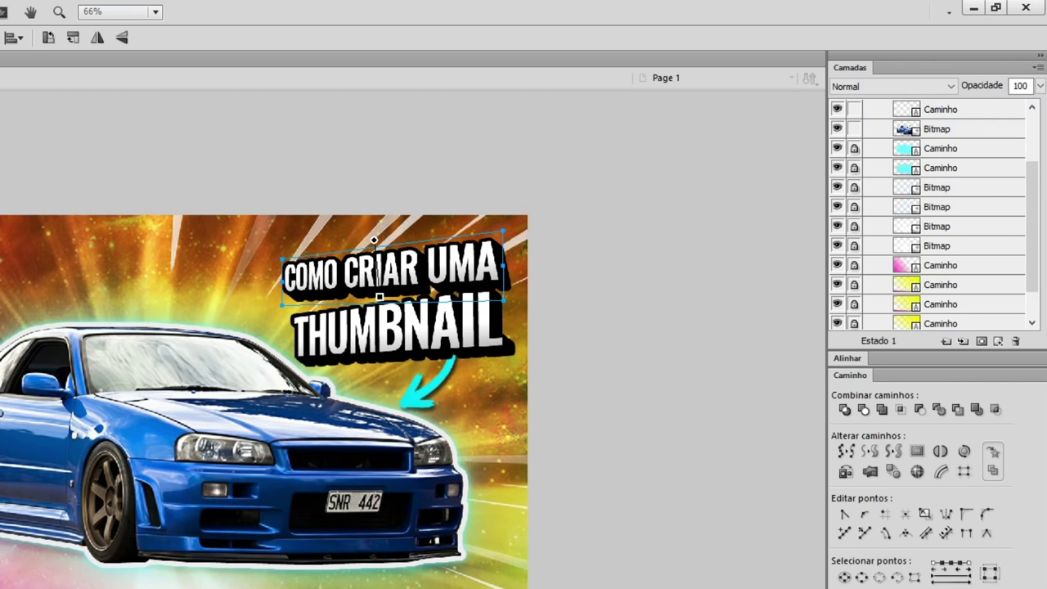
{"action": "scroll", "coordinate": [969, 147], "scroll_direction": "down", "scroll_amount": 2}
{"action": "scroll", "coordinate": [941, 205], "scroll_direction": "up", "scroll_amount": 2}
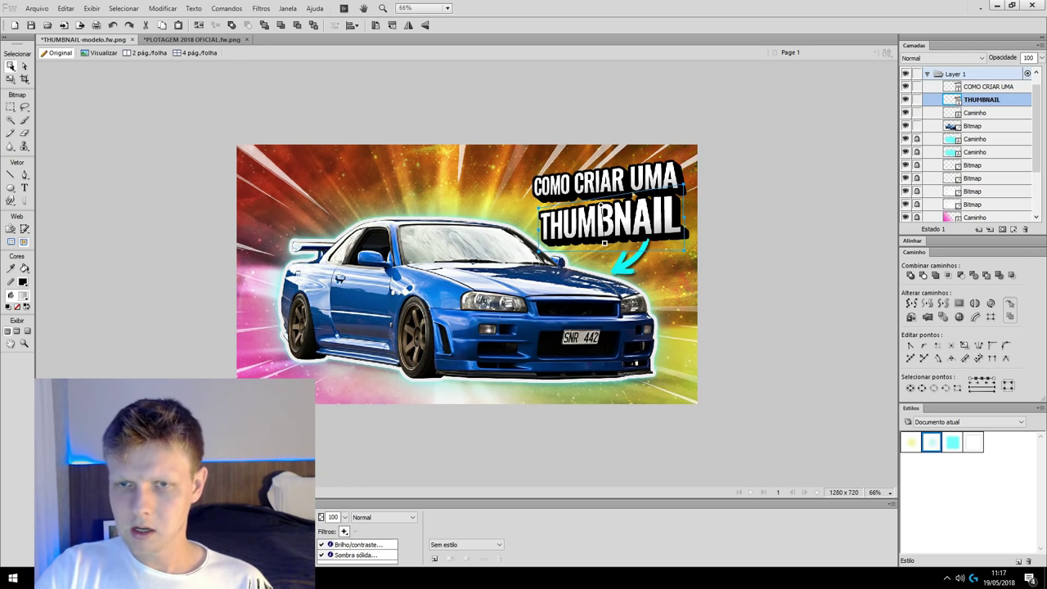
{"action": "left_click", "coordinate": [581, 225]}
{"action": "left_click_drag", "start_coordinate": [581, 225], "coordinate": [601, 211]}
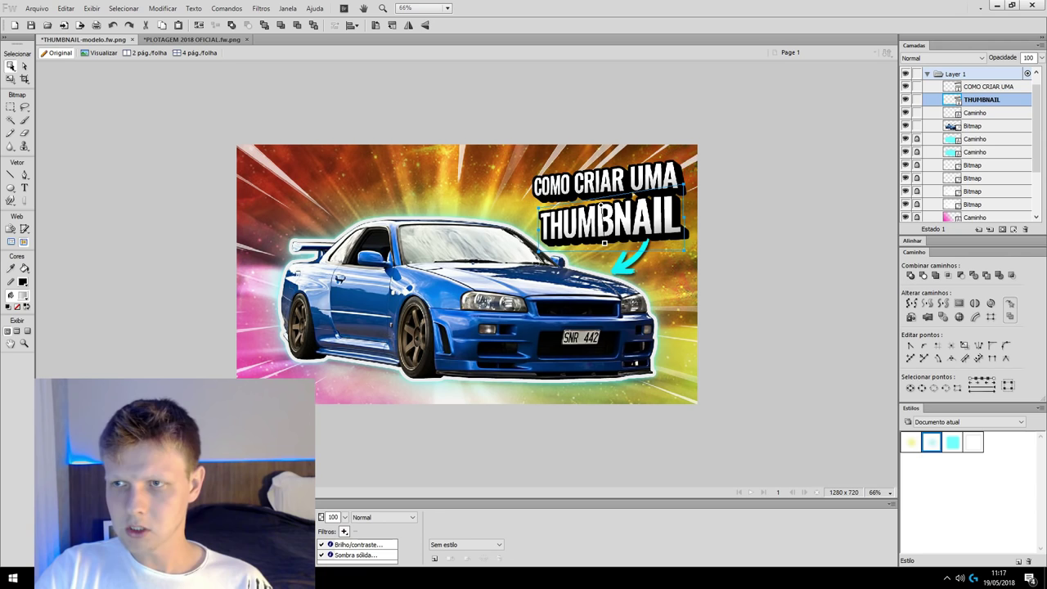
{"action": "left_click", "coordinate": [595, 161]}
Experiment with distorting the headline's corners, discarding each attempt
{"action": "key", "text": "ctrl+t"}
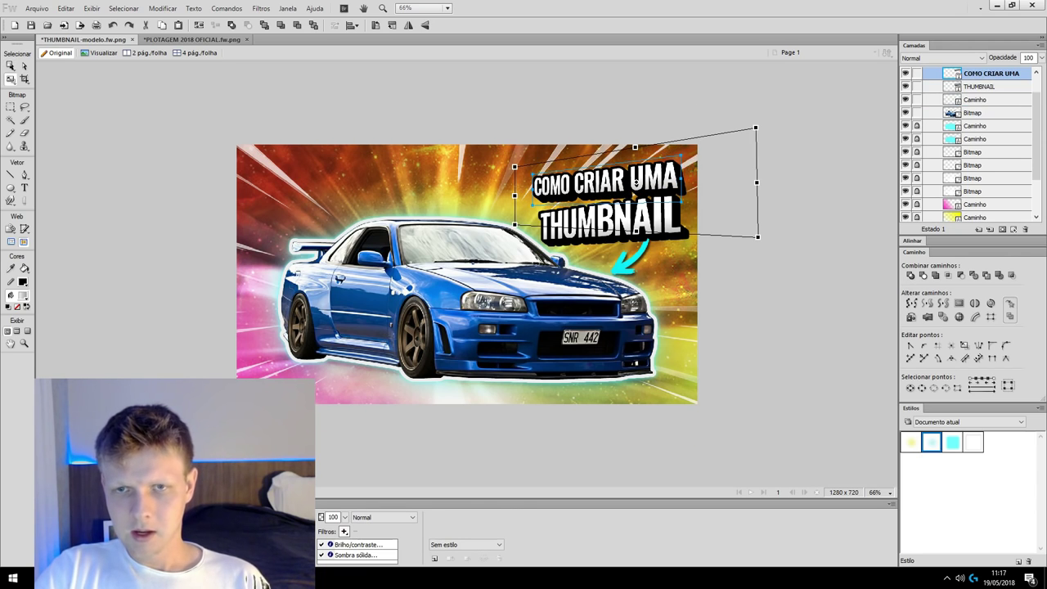
{"action": "mouse_move", "coordinate": [515, 167]}
{"action": "left_mouse_down"}
{"action": "mouse_move", "coordinate": [506, 164]}
{"action": "mouse_move", "coordinate": [514, 167]}
{"action": "left_mouse_up"}
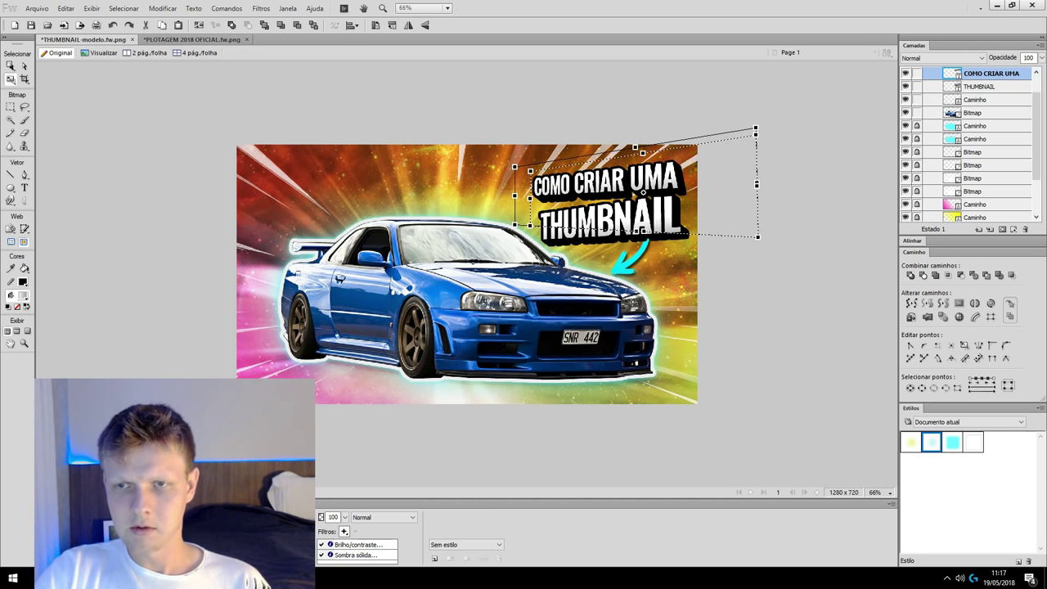
{"action": "key", "text": "Escape"}
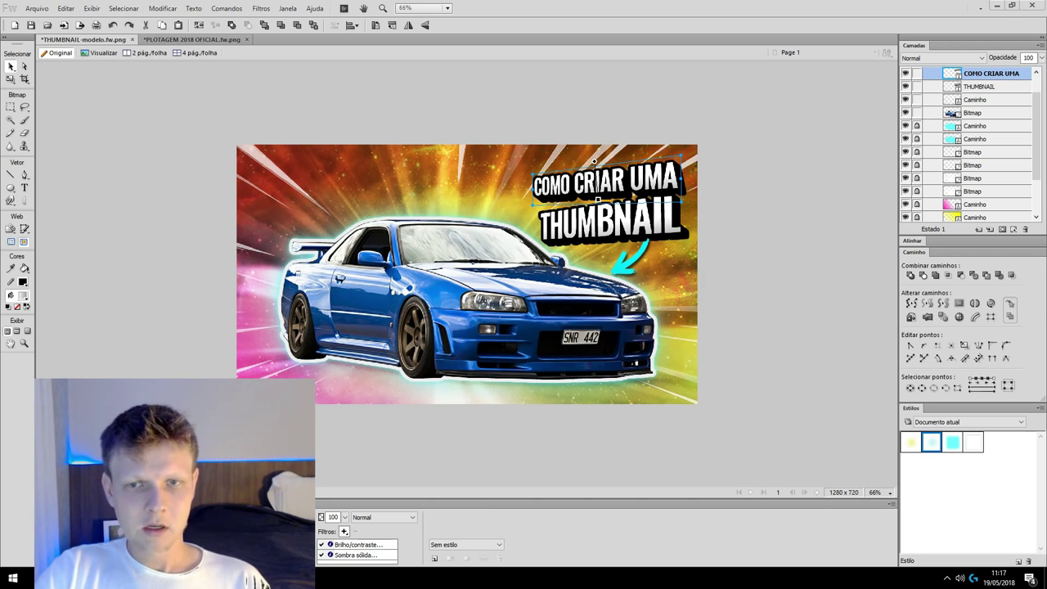
{"action": "key", "text": "q"}
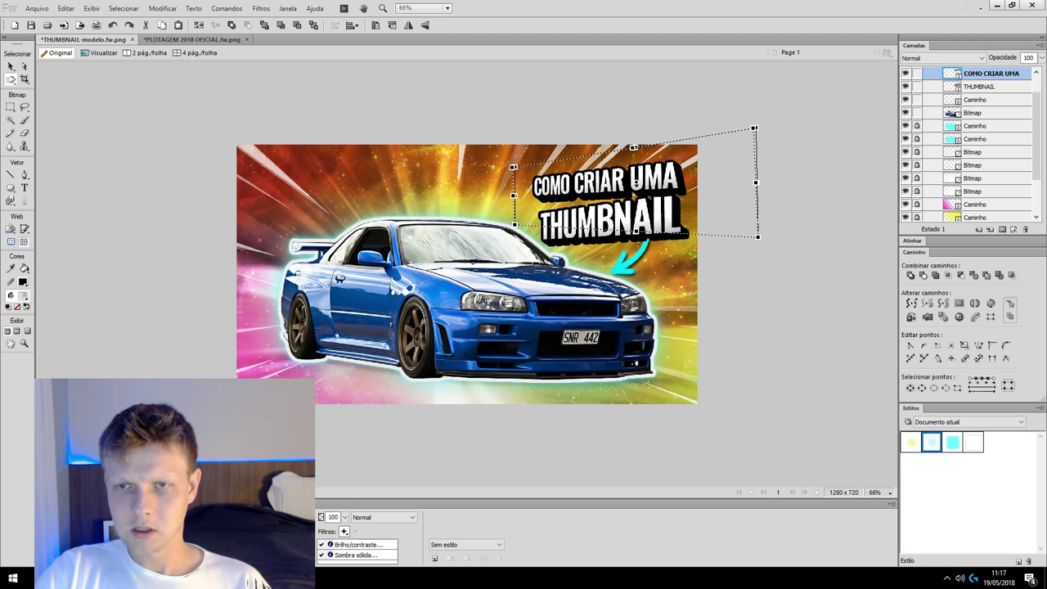
{"action": "key", "text": "Escape"}
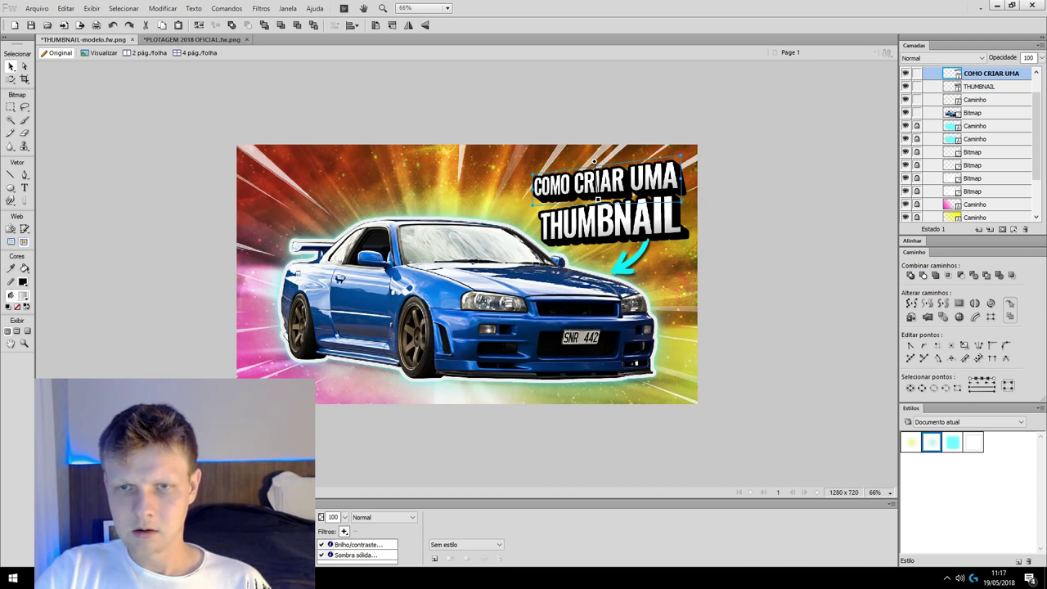
{"action": "key", "text": "q"}
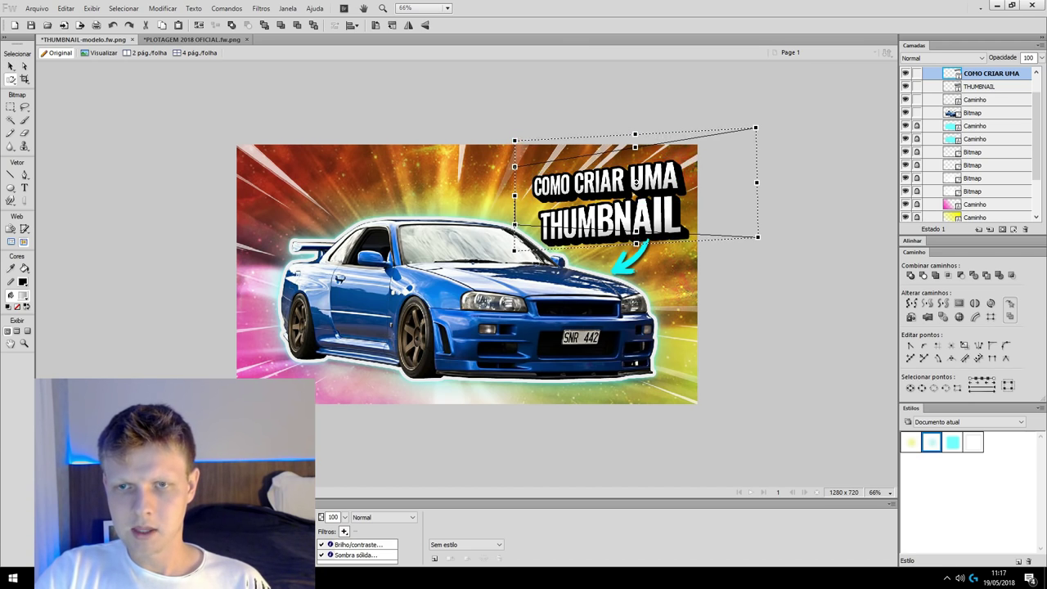
{"action": "left_click_drag", "start_coordinate": [514, 167], "coordinate": [515, 133]}
{"action": "key", "text": "Escape"}
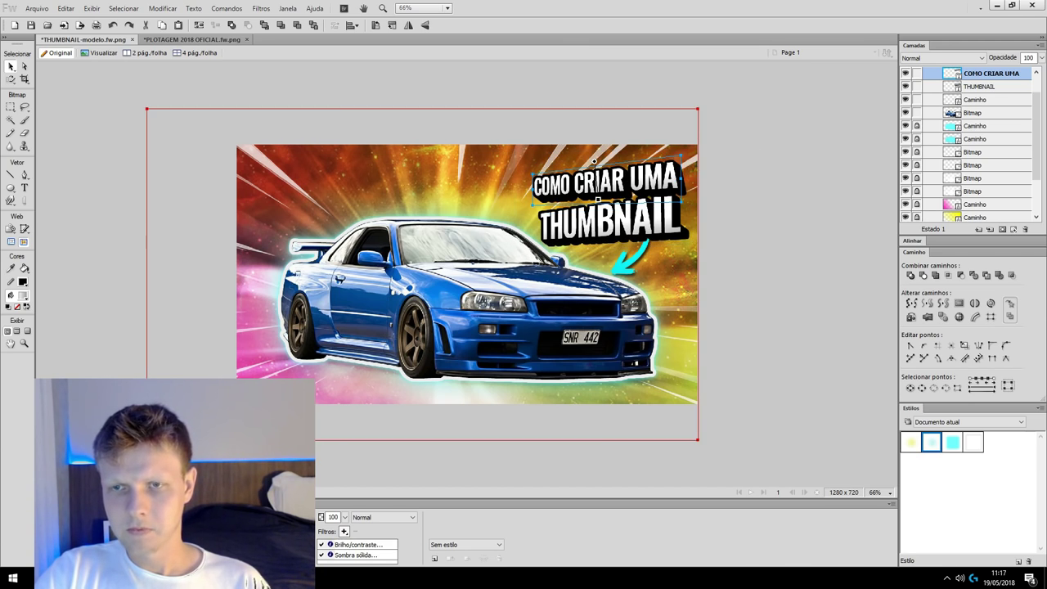
{"action": "key", "text": "q"}
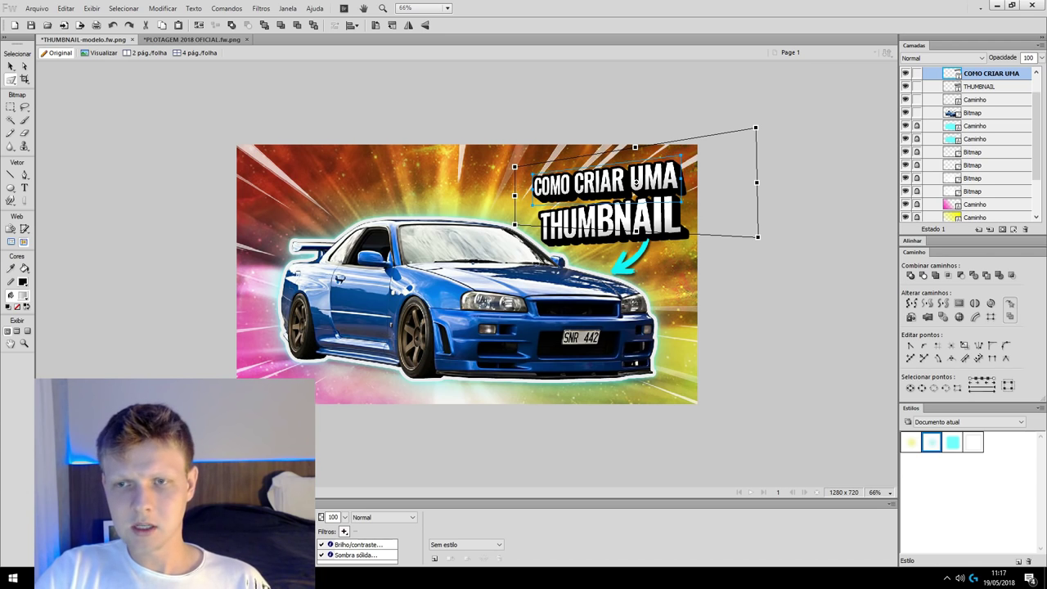
{"action": "left_click_drag", "start_coordinate": [755, 128], "coordinate": [790, 62]}
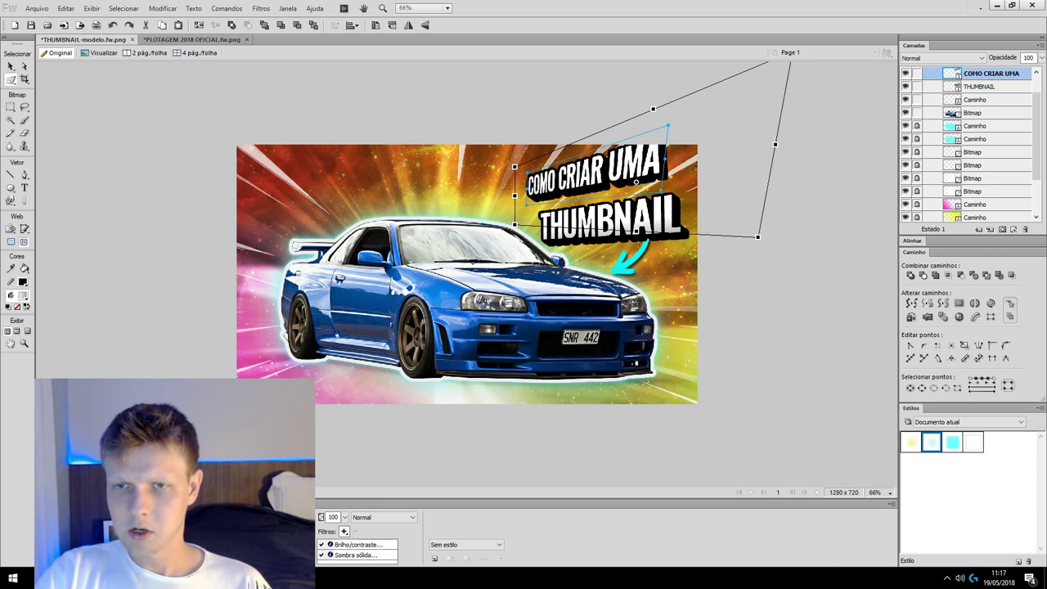
{"action": "left_click_drag", "start_coordinate": [757, 236], "coordinate": [749, 325]}
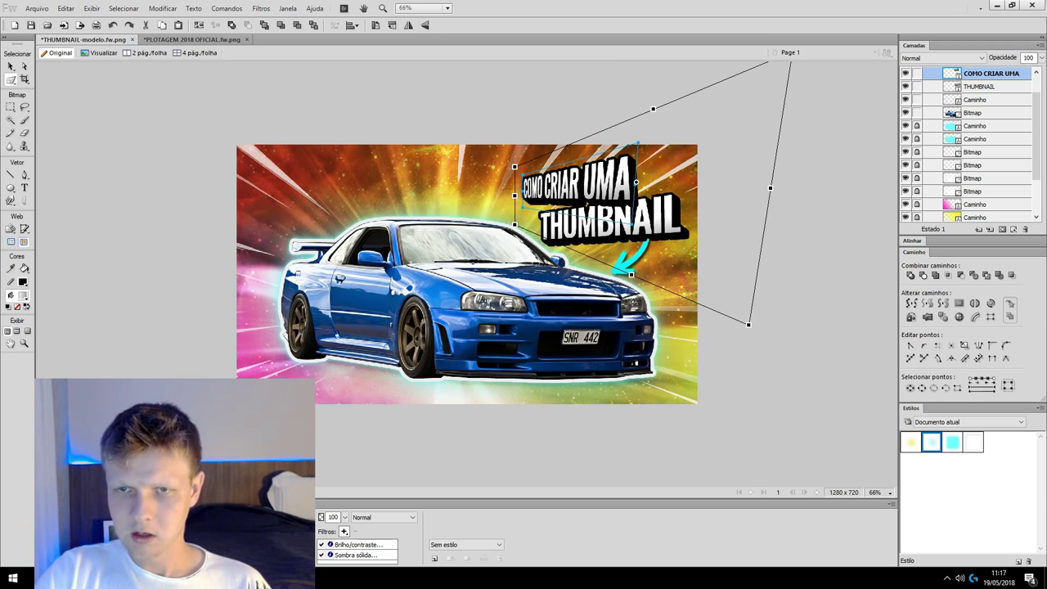
{"action": "key", "text": "Escape"}
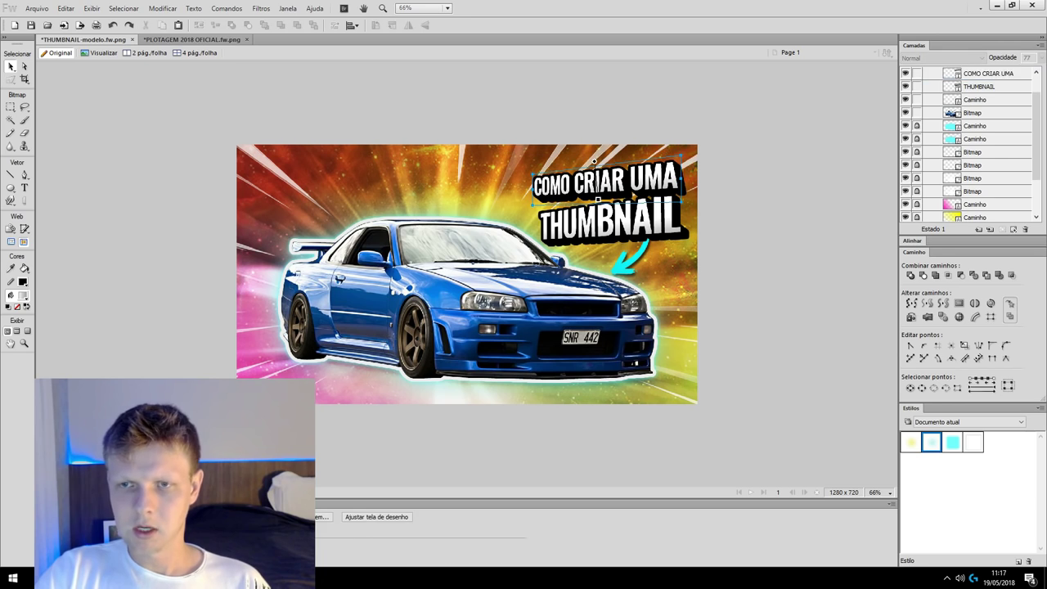
Raise the headline's right edge to skew it upward, then settle its position
{"action": "key", "text": "q"}
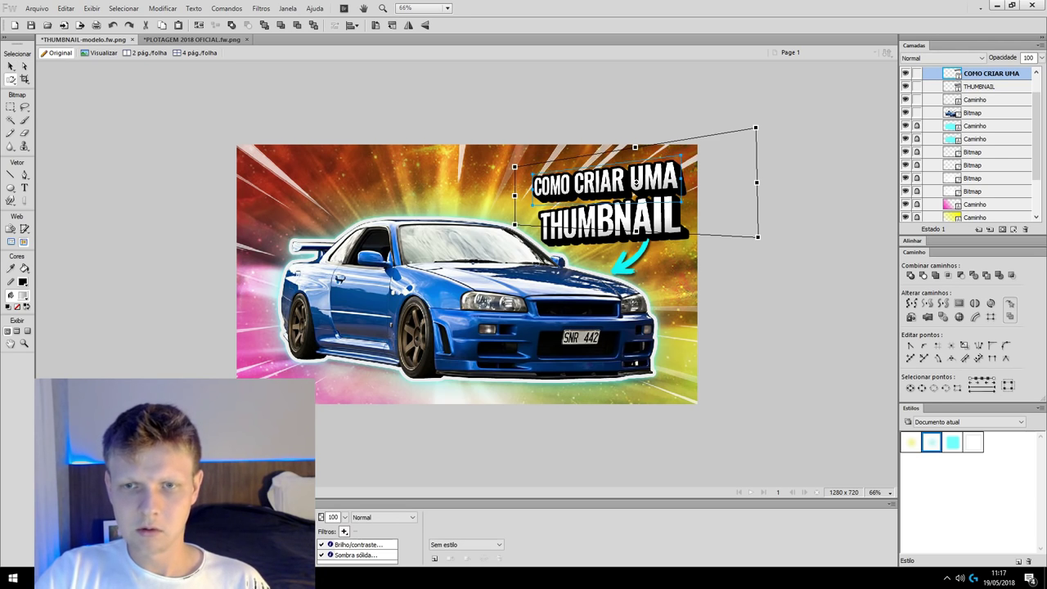
{"action": "left_click_drag", "start_coordinate": [636, 182], "coordinate": [641, 194]}
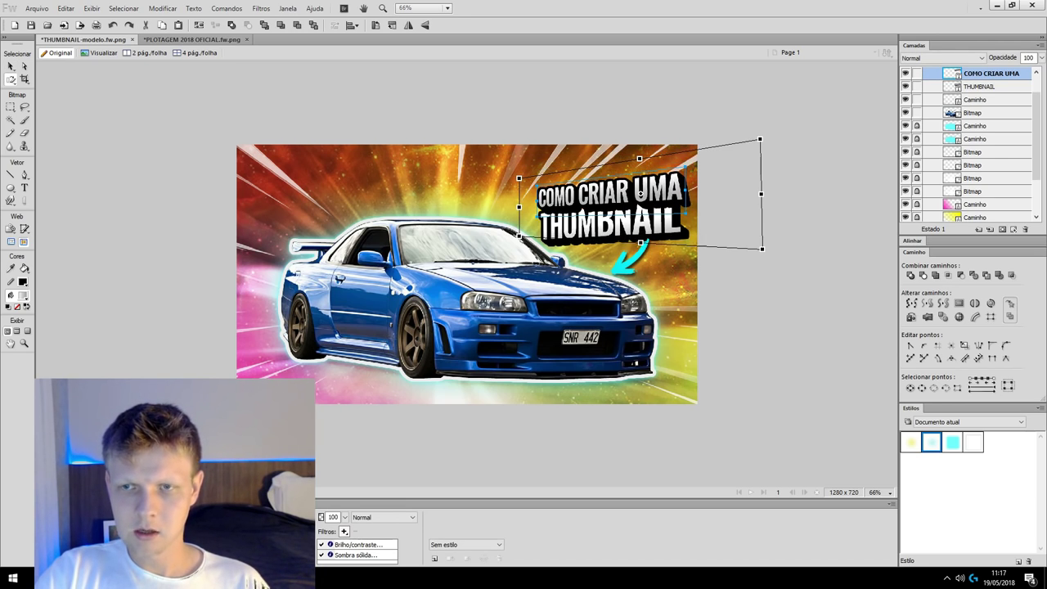
{"action": "left_click_drag", "start_coordinate": [761, 194], "coordinate": [760, 172]}
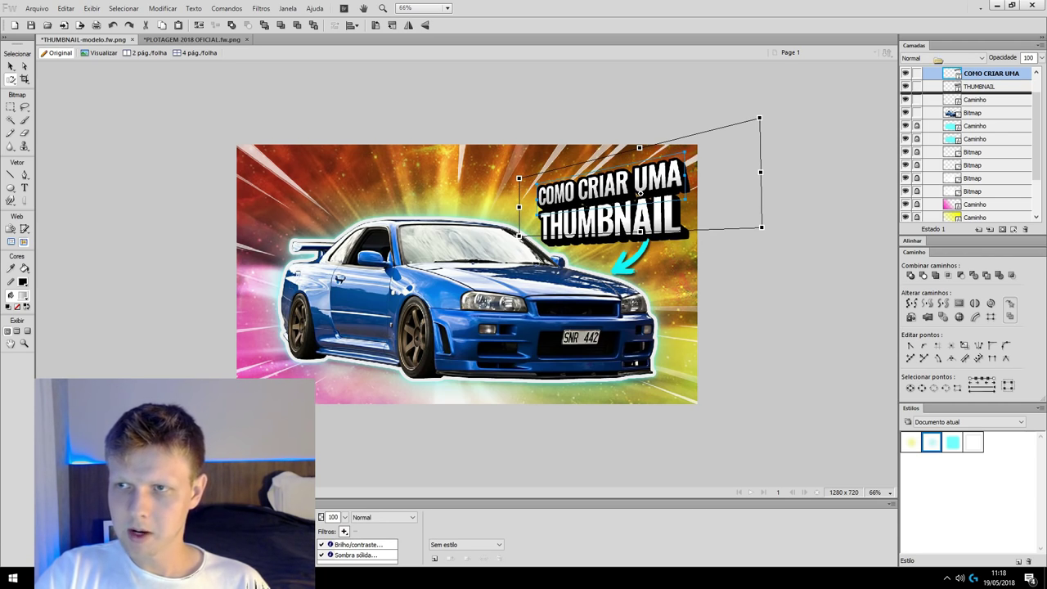
{"action": "key", "text": "v"}
{"action": "left_click_drag", "start_coordinate": [595, 160], "coordinate": [596, 162]}
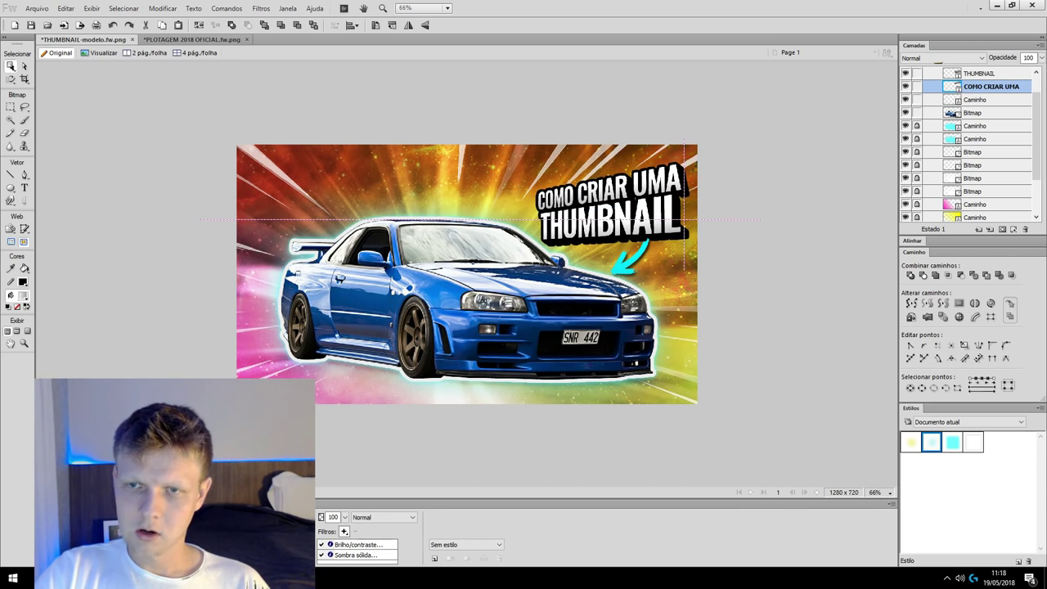
{"action": "left_click_drag", "start_coordinate": [596, 206], "coordinate": [603, 209]}
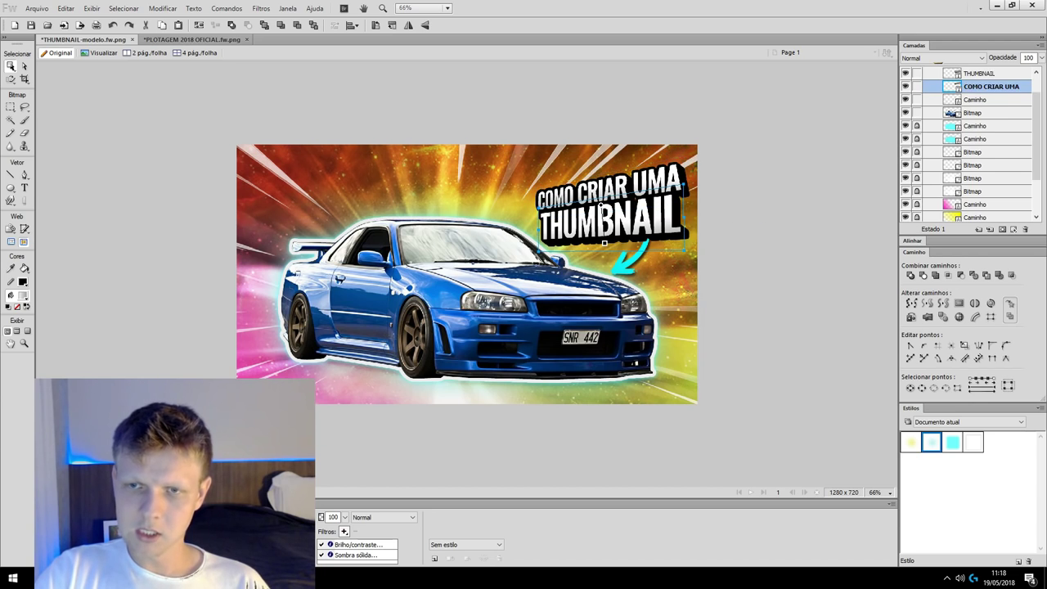
Fill THUMBNAIL with a linear gradient whose both stops are cyan #73DCFF
{"action": "left_click", "coordinate": [603, 210]}
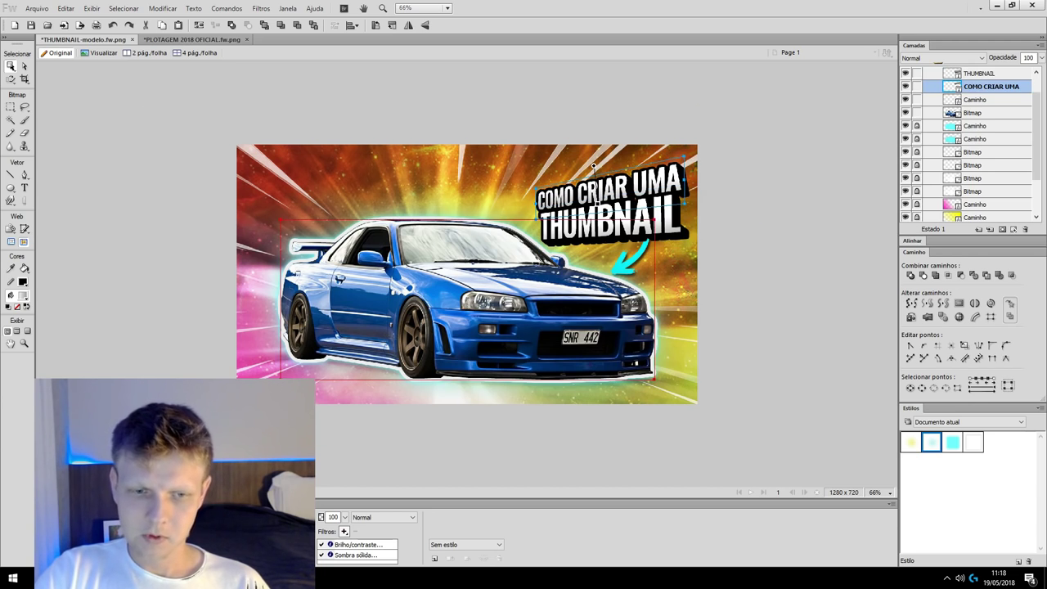
{"action": "left_click", "coordinate": [603, 209]}
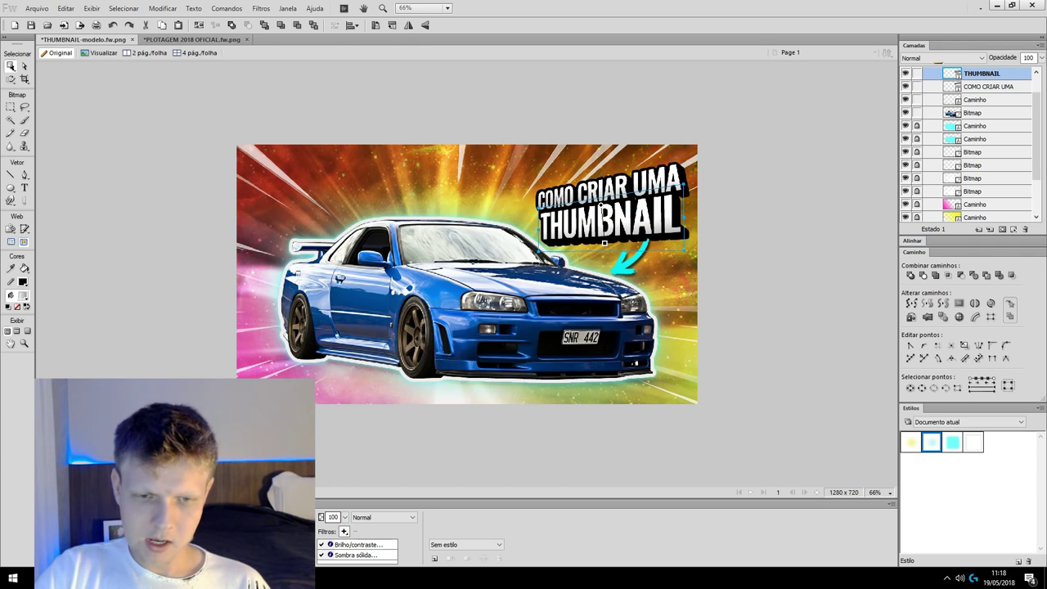
{"action": "left_click", "coordinate": [245, 532]}
{"action": "key", "text": "Escape"}
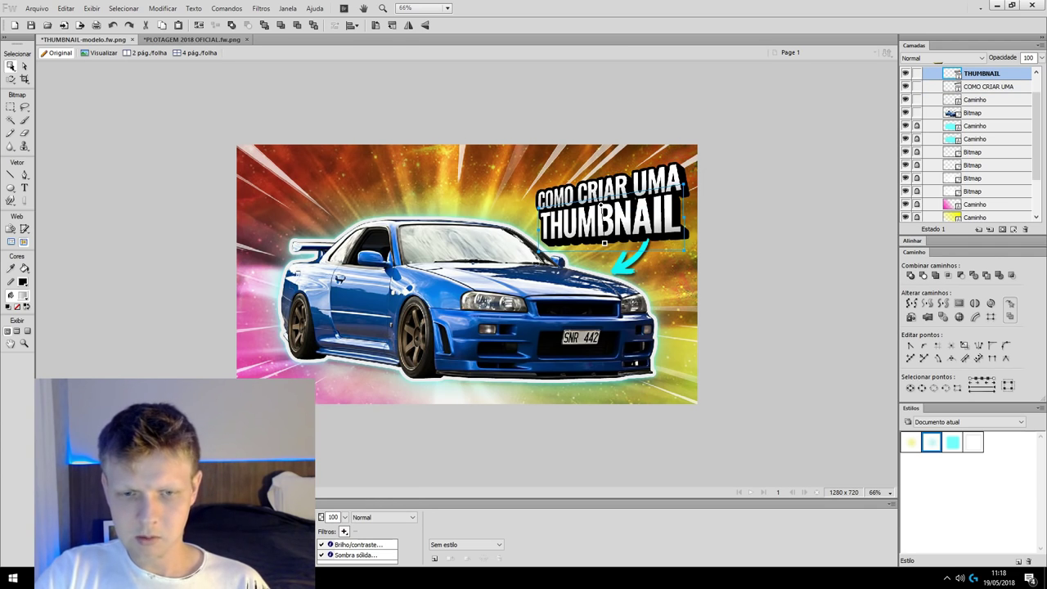
{"action": "left_click", "coordinate": [246, 532]}
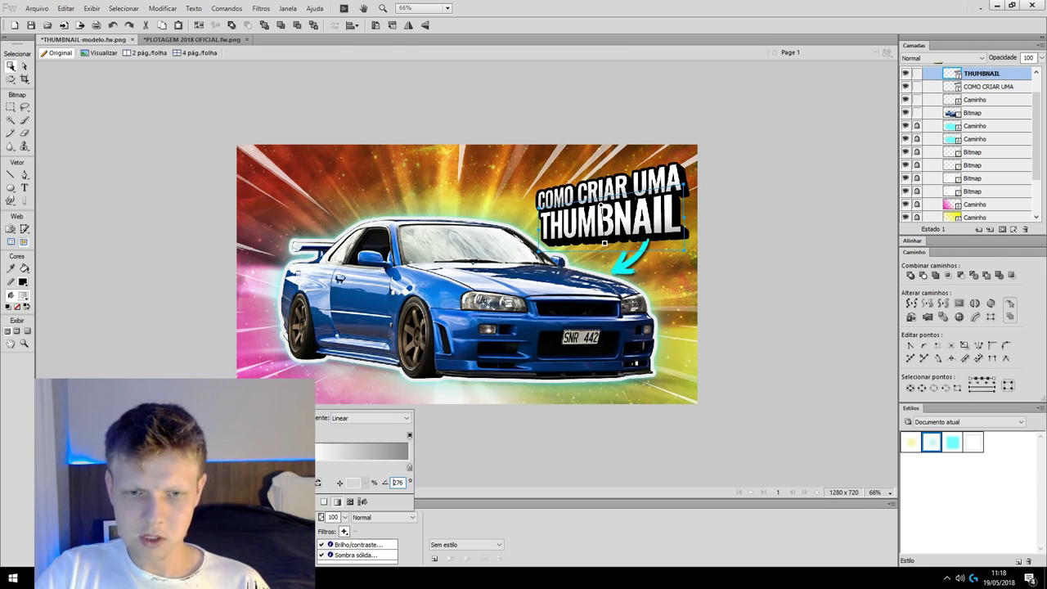
{"action": "left_click", "coordinate": [409, 467]}
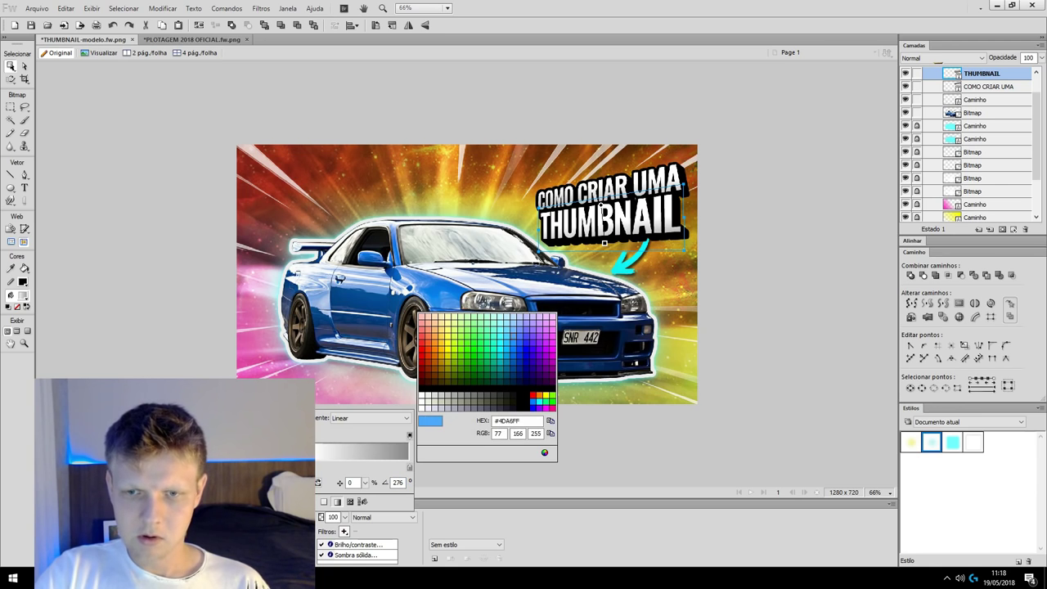
{"action": "left_click", "coordinate": [603, 208]}
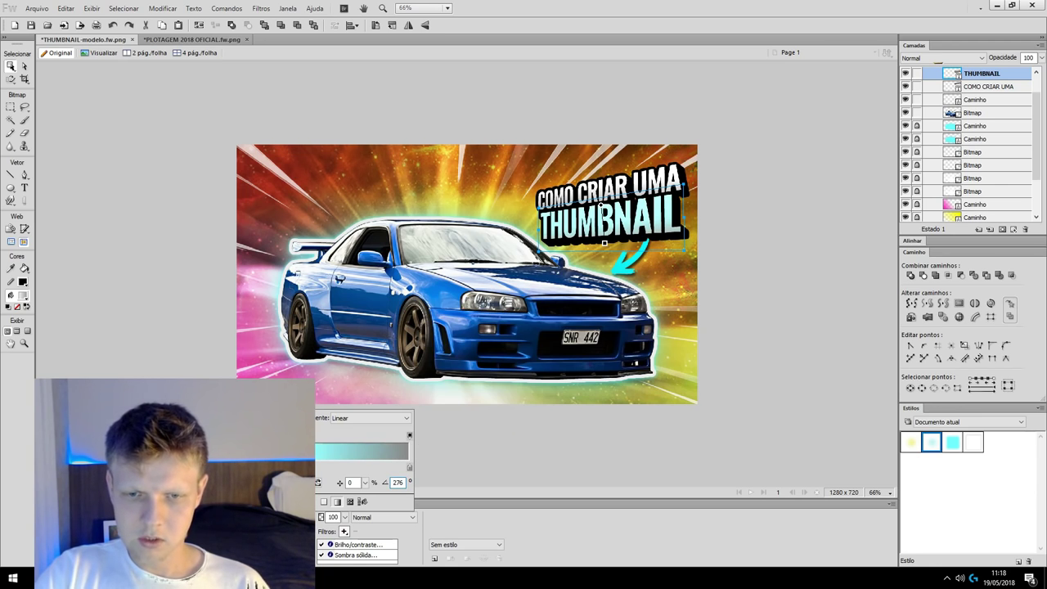
{"action": "left_click", "coordinate": [409, 466]}
{"action": "left_click", "coordinate": [603, 207]}
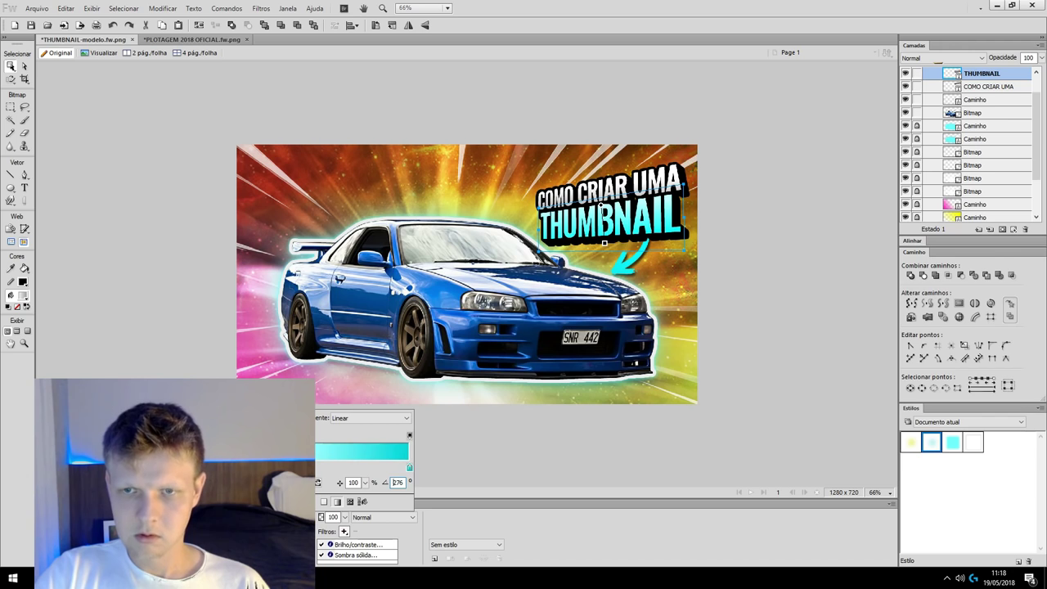
{"action": "left_click", "coordinate": [603, 207]}
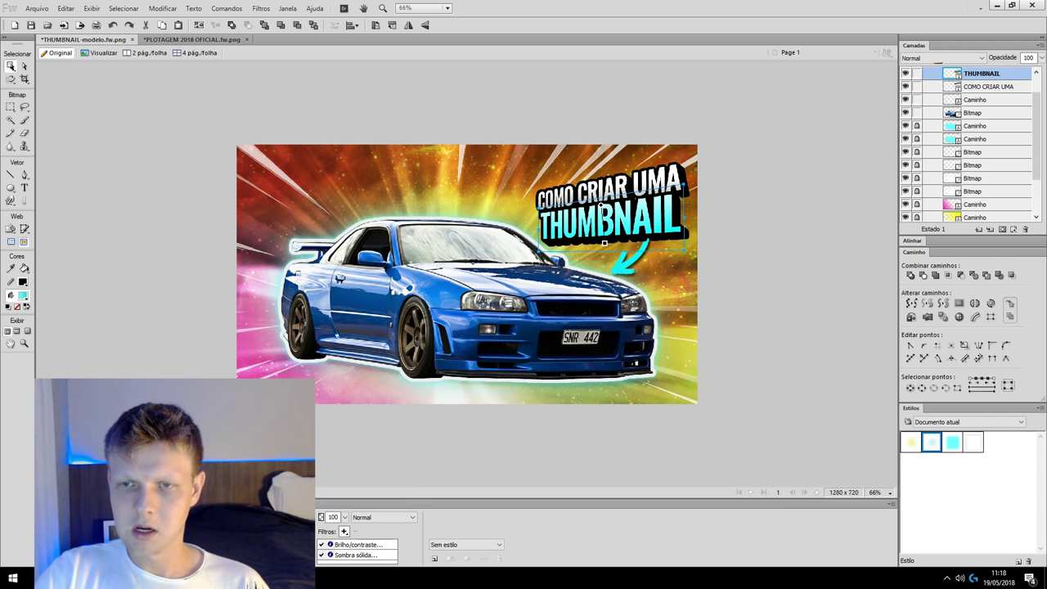
Reposition both headline lines and turn a THUMBNAIL duplicate into 'F@D#' beneath it
{"action": "left_click", "coordinate": [606, 184], "text": "shift"}
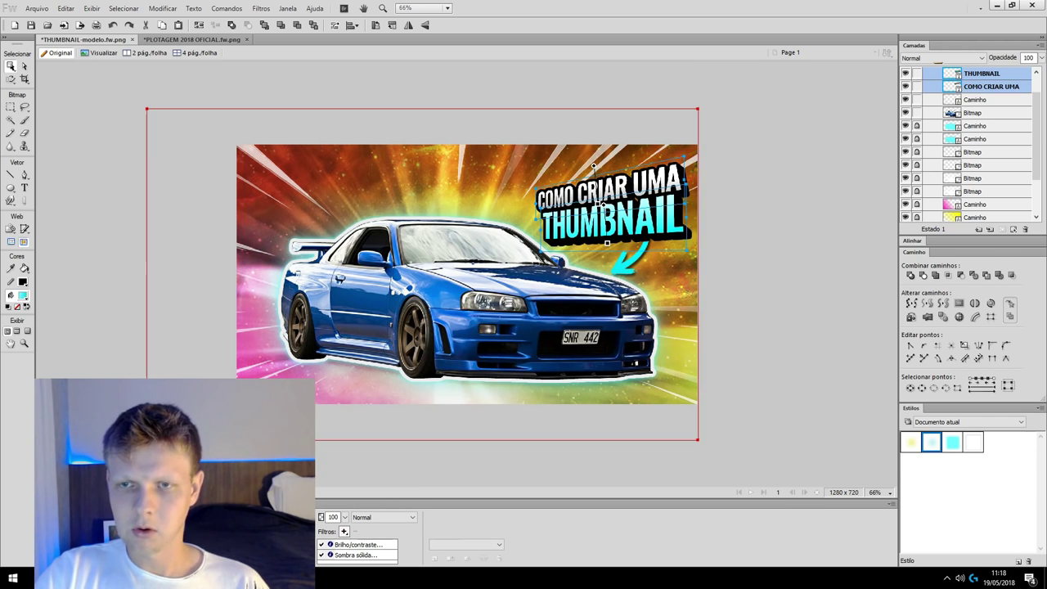
{"action": "left_click_drag", "start_coordinate": [603, 194], "coordinate": [603, 244]}
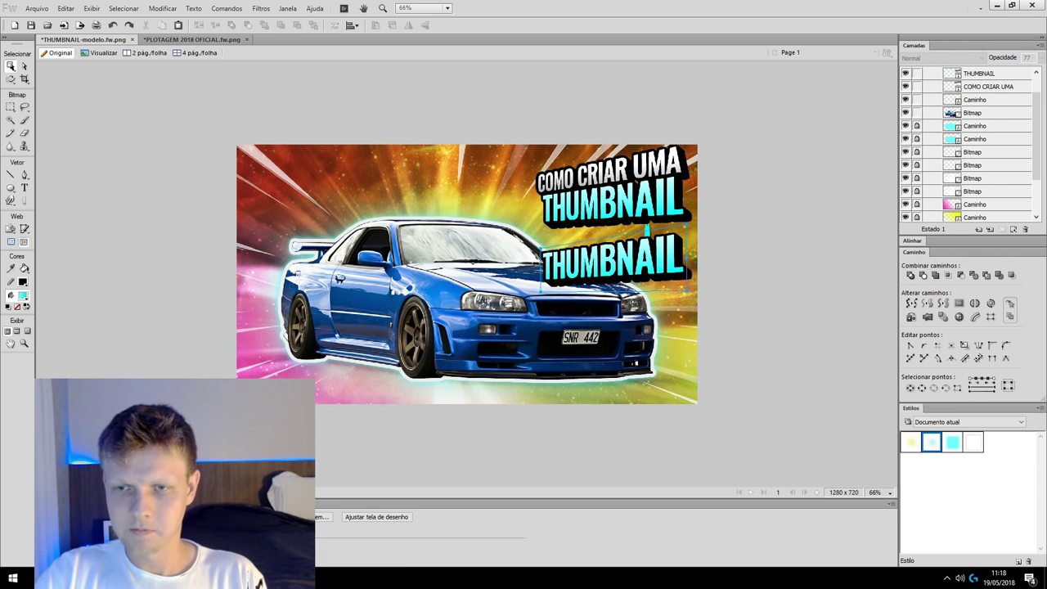
{"action": "double_click", "coordinate": [589, 262]}
{"action": "key", "text": "ctrl+a"}
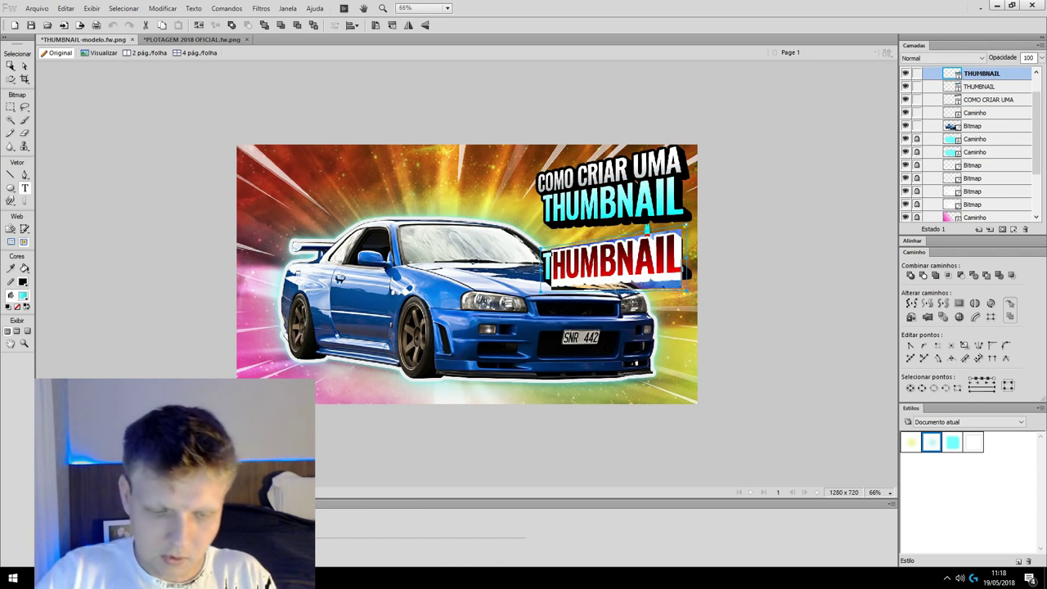
{"action": "type", "text": "1"}
{"action": "key", "text": "BackSpace"}
{"action": "type", "text": "F"}
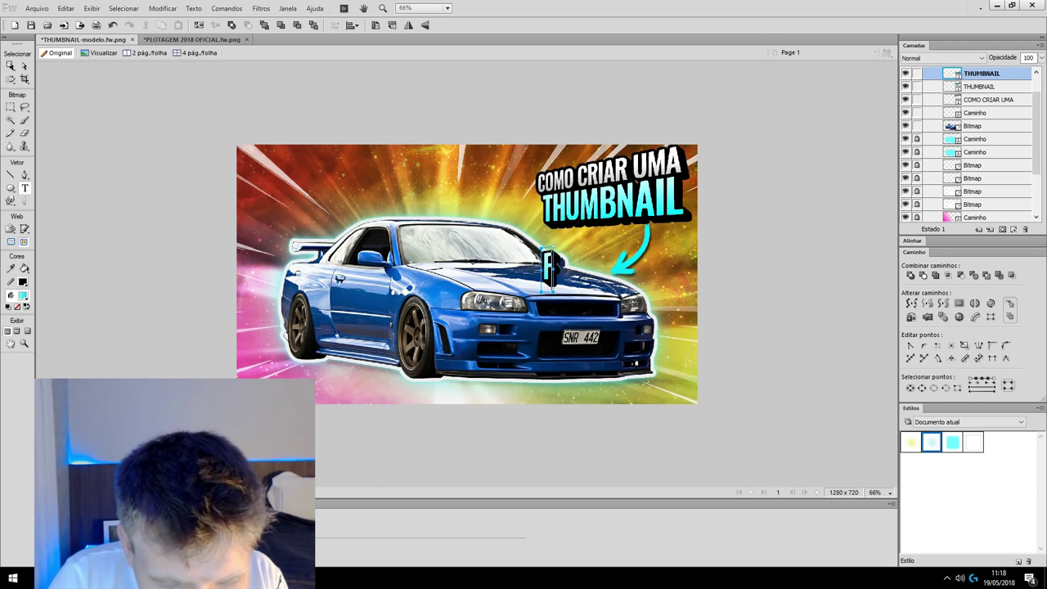
{"action": "type", "text": "@D"}
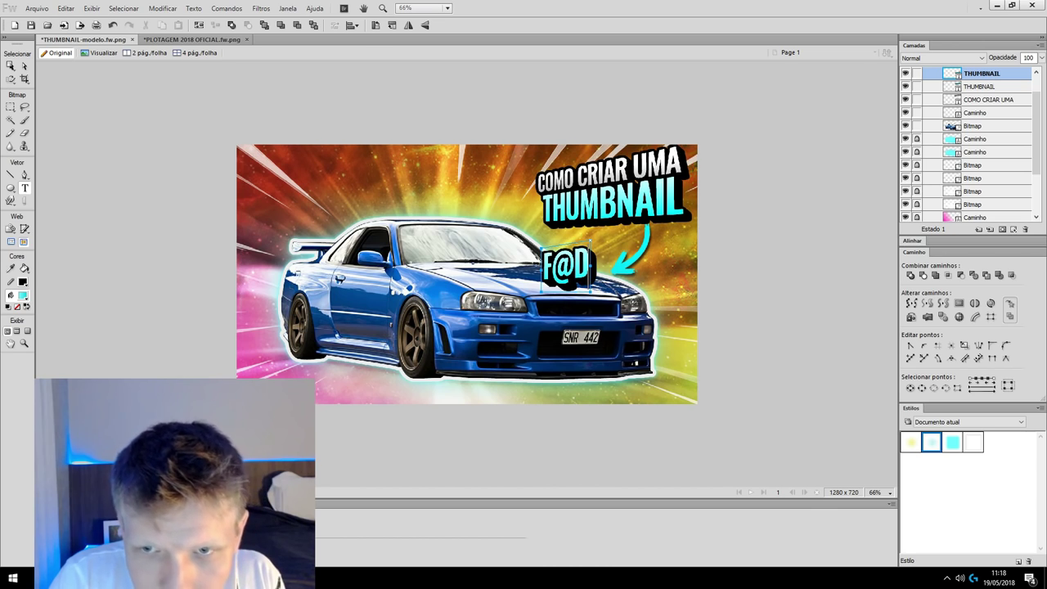
{"action": "type", "text": "#"}
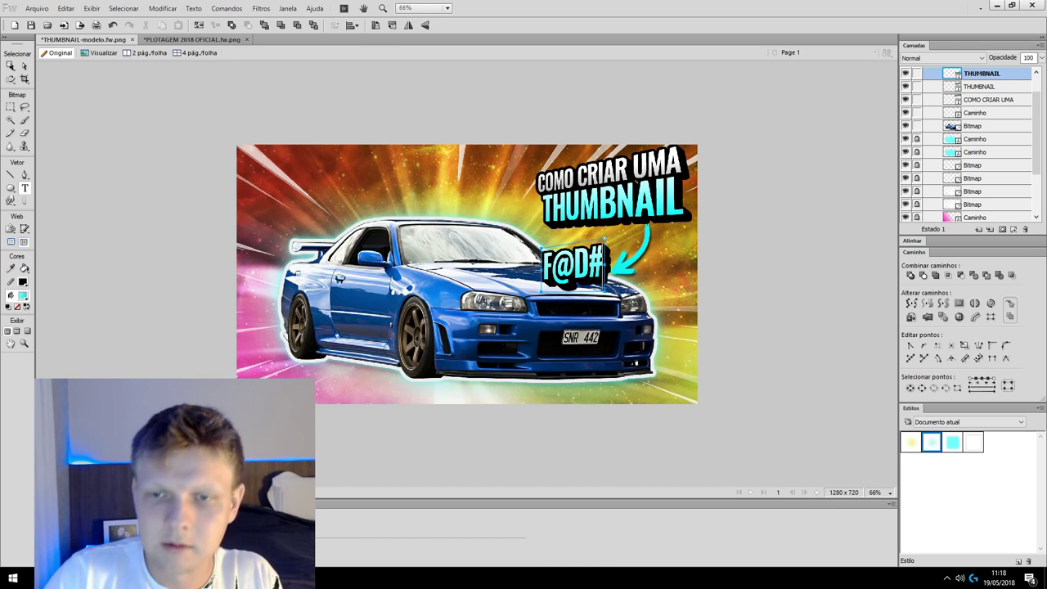
{"action": "left_click", "coordinate": [10, 66]}
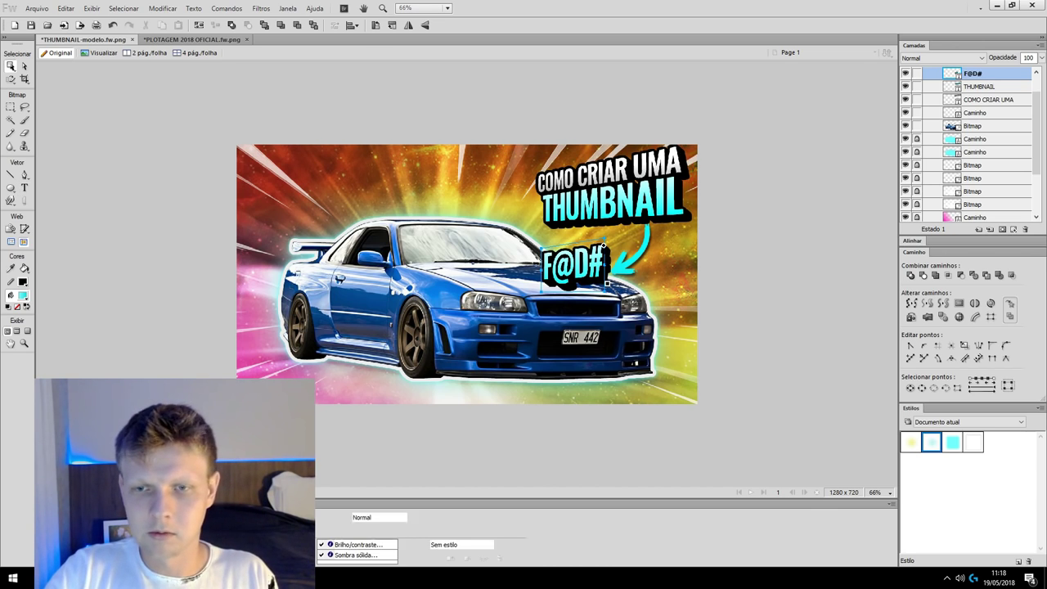
{"action": "mouse_move", "coordinate": [573, 266]}
{"action": "left_mouse_down"}
{"action": "mouse_move", "coordinate": [610, 243]}
{"action": "mouse_move", "coordinate": [622, 267]}
{"action": "left_mouse_up"}
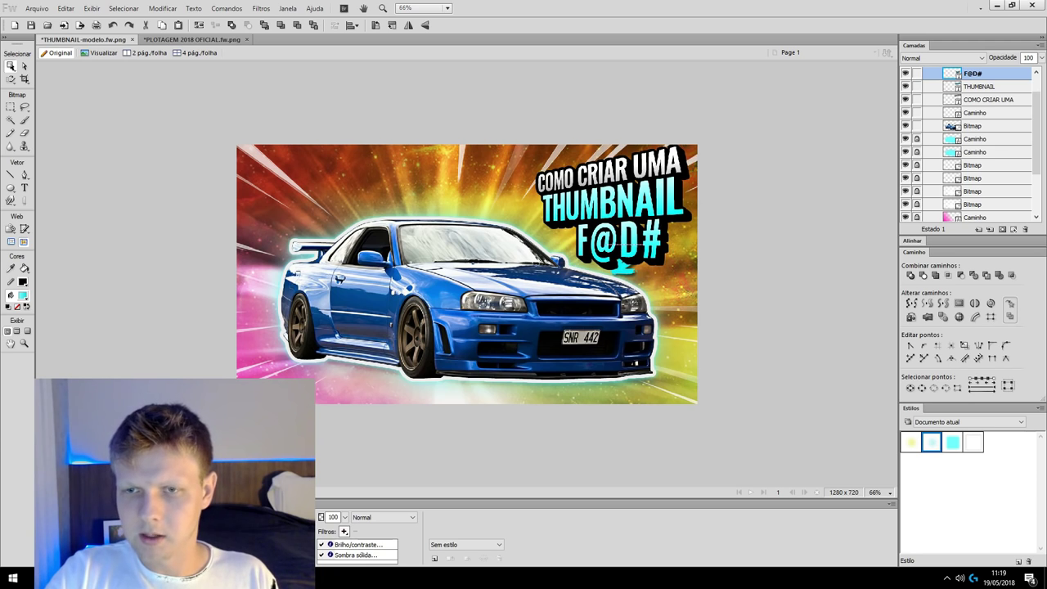
{"action": "left_click_drag", "start_coordinate": [638, 220], "coordinate": [634, 221]}
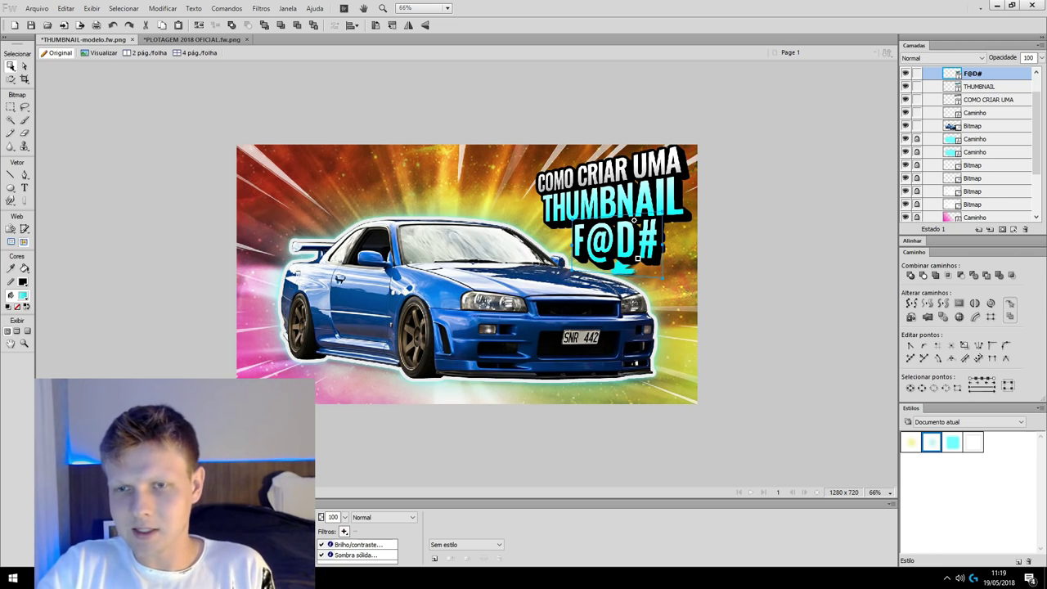
Nudge the COMO CRIAR UMA line slightly left
{"action": "left_click_drag", "start_coordinate": [622, 176], "coordinate": [619, 178]}
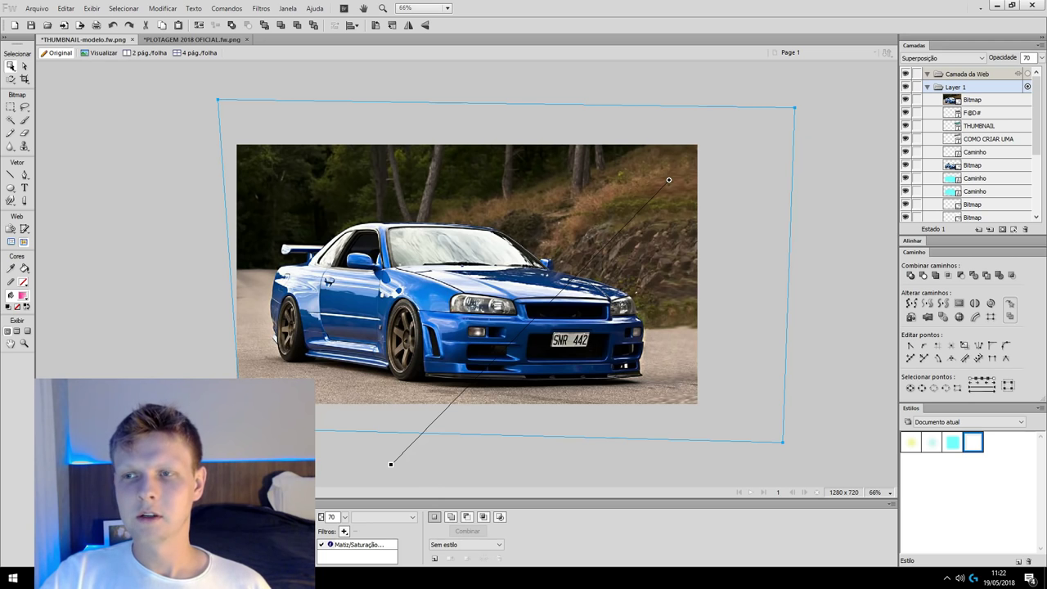
Hide the top Bitmap car-photo layer and clear the selection to reveal the F@D# thumbnail
{"action": "left_click", "coordinate": [905, 99]}
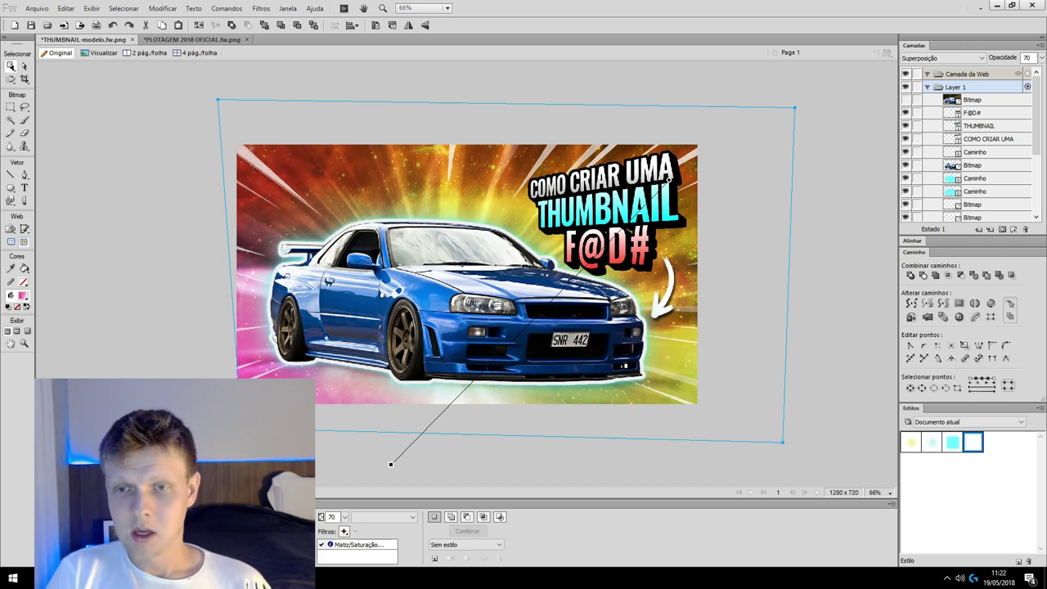
{"action": "key", "text": "Escape"}
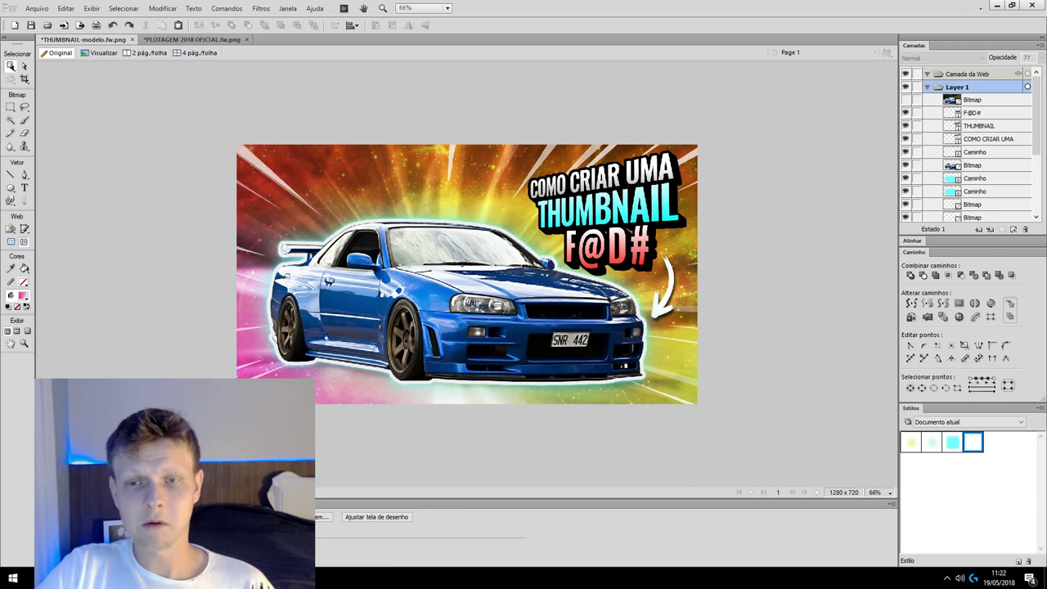